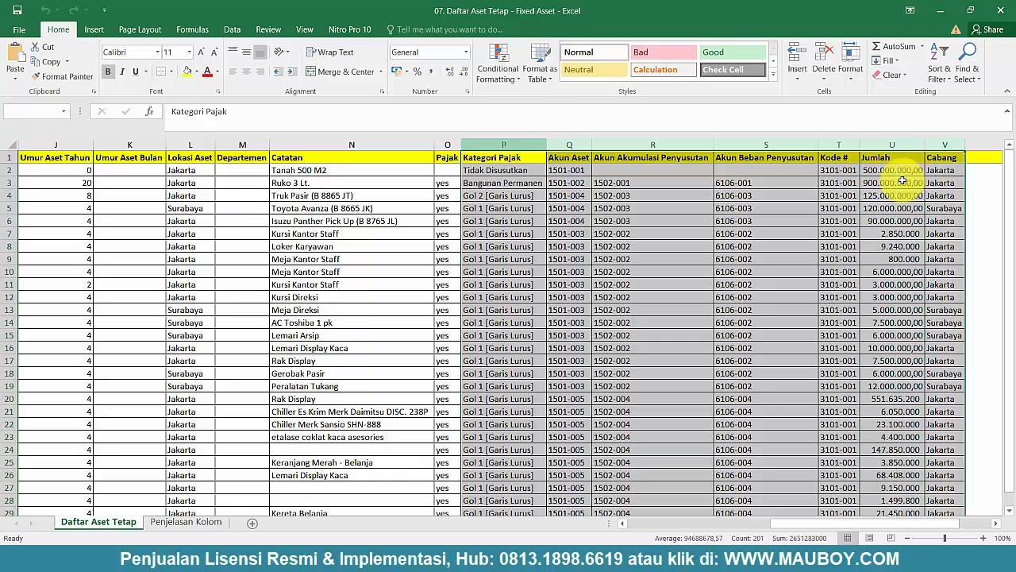
Step: Examine the Penjelasan Kolom sheet to see which import columns are marked Wajib or Tidak Wajib
{"action": "left_click", "coordinate": [188, 521]}
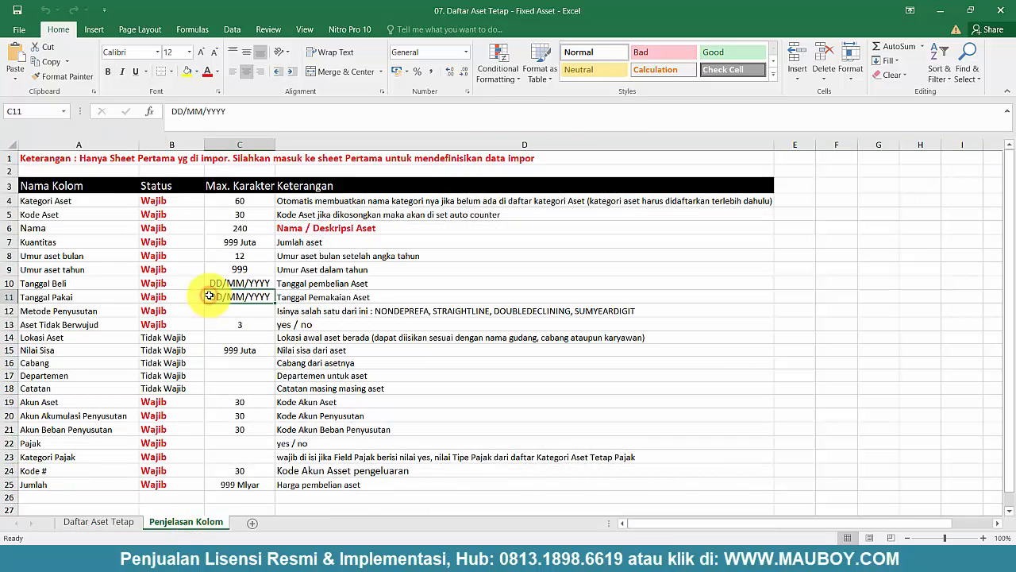
{"action": "left_click_drag", "start_coordinate": [168, 201], "coordinate": [166, 328]}
{"action": "left_click", "coordinate": [157, 405]}
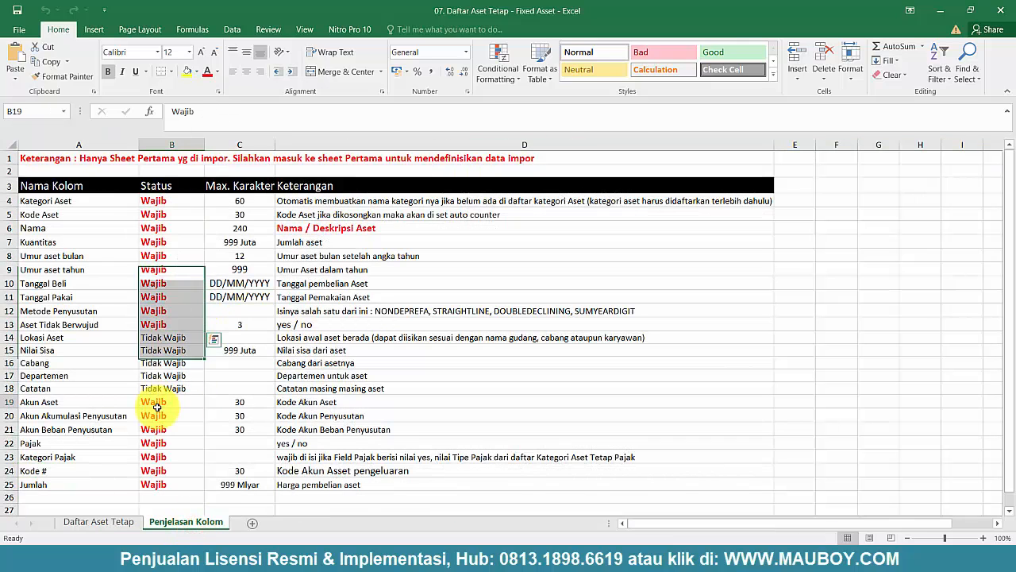
{"action": "left_click_drag", "start_coordinate": [172, 418], "coordinate": [155, 485]}
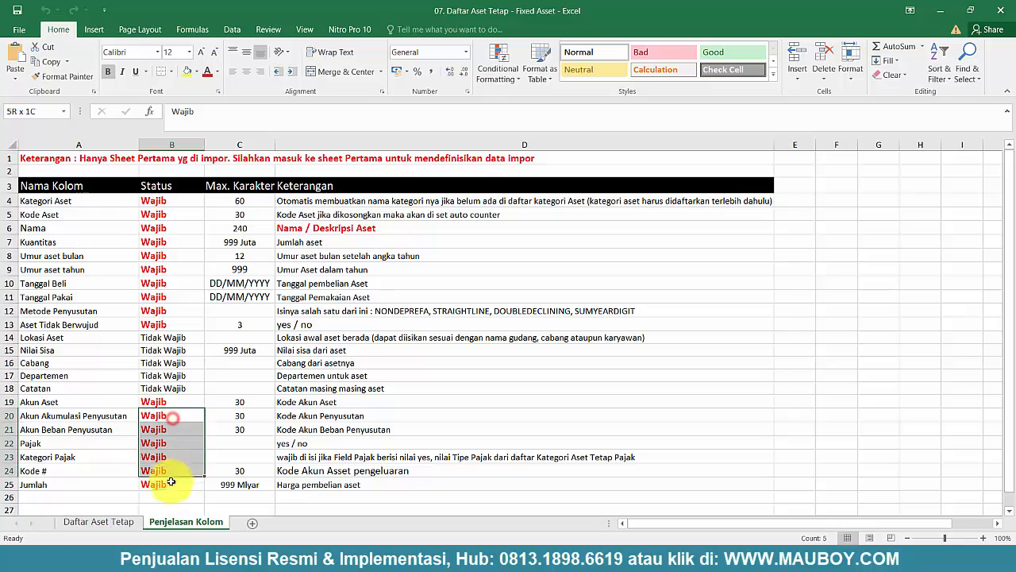
{"action": "left_click", "coordinate": [99, 522]}
{"action": "left_click", "coordinate": [197, 524]}
{"action": "left_click", "coordinate": [239, 390]}
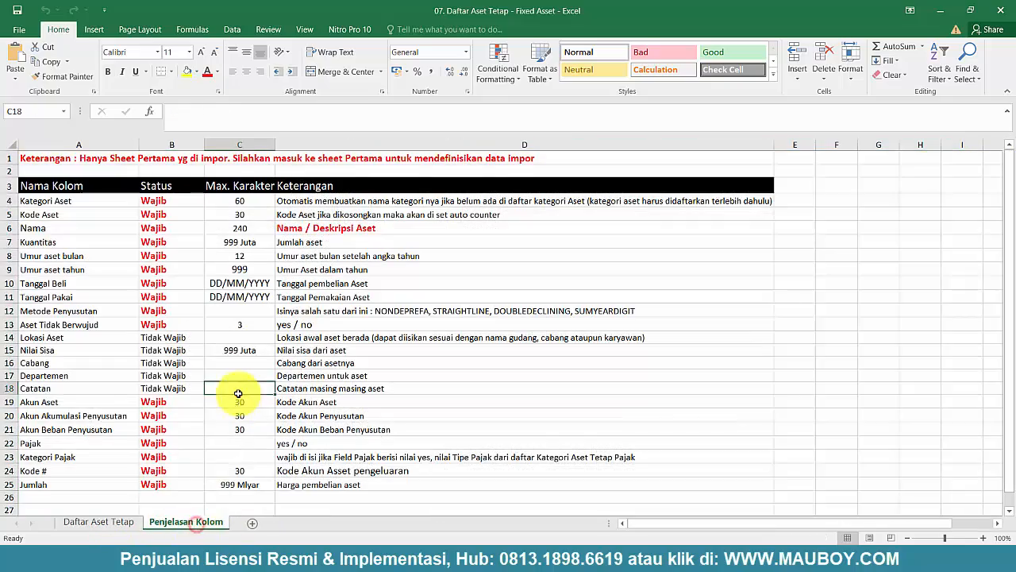
Step: Review the Kategori Aset column in the Daftar Aset Tetap sheet and its explanation row in Penjelasan Kolom
{"action": "left_click", "coordinate": [116, 521]}
{"action": "left_click", "coordinate": [139, 368]}
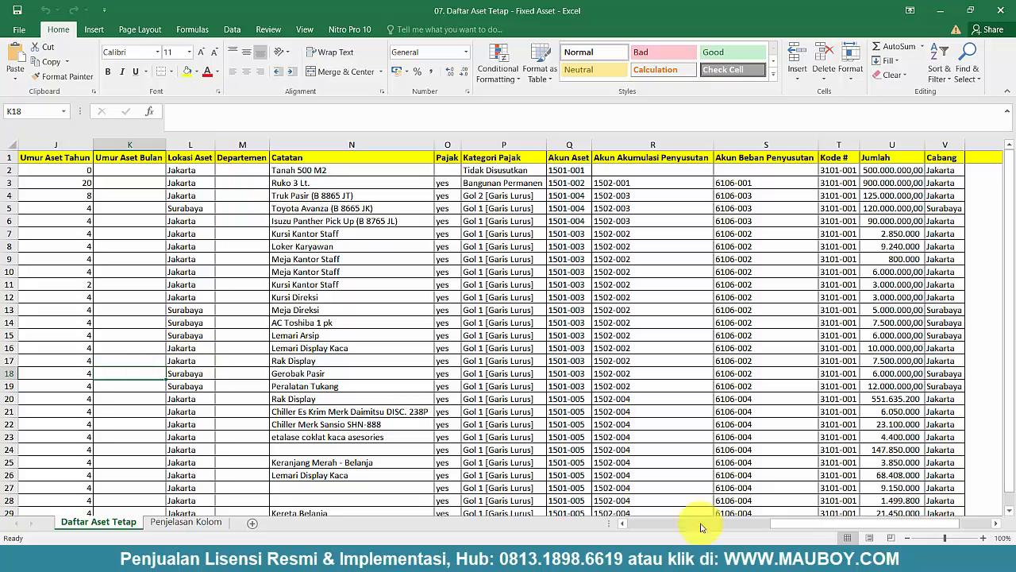
{"action": "left_click_drag", "start_coordinate": [798, 528], "coordinate": [707, 522]}
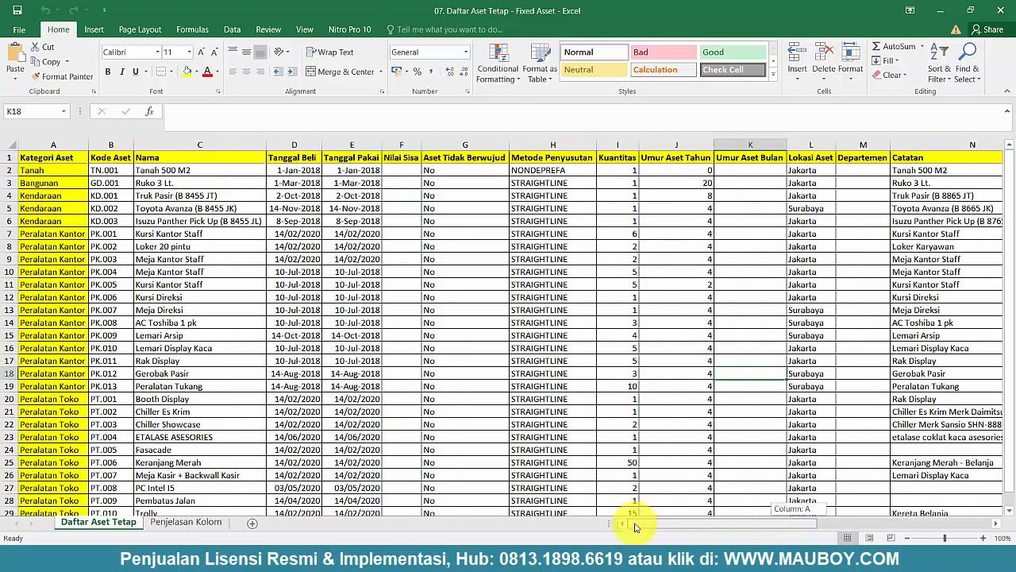
{"action": "left_click", "coordinate": [40, 170]}
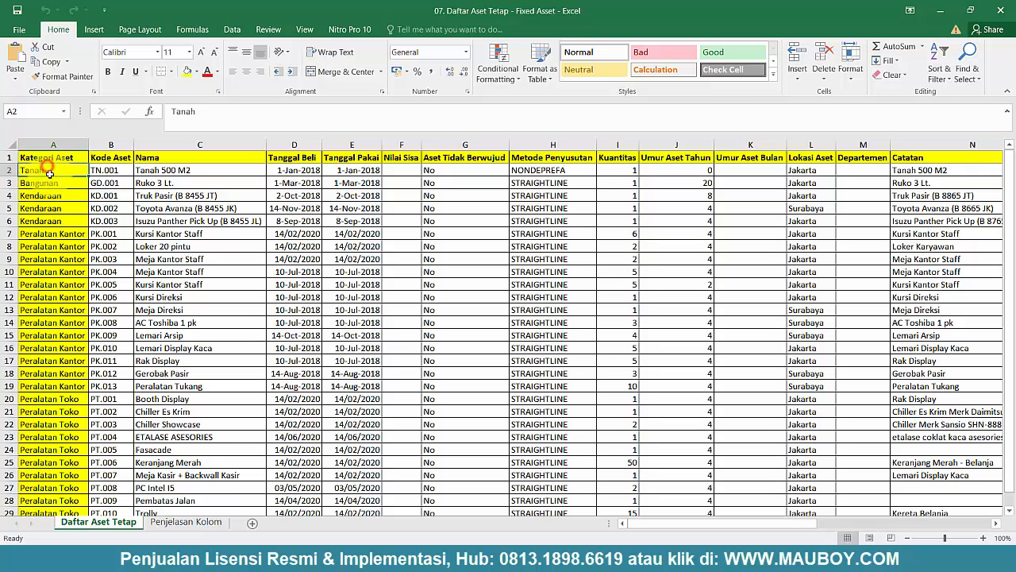
{"action": "left_click", "coordinate": [61, 249]}
{"action": "left_click", "coordinate": [186, 522]}
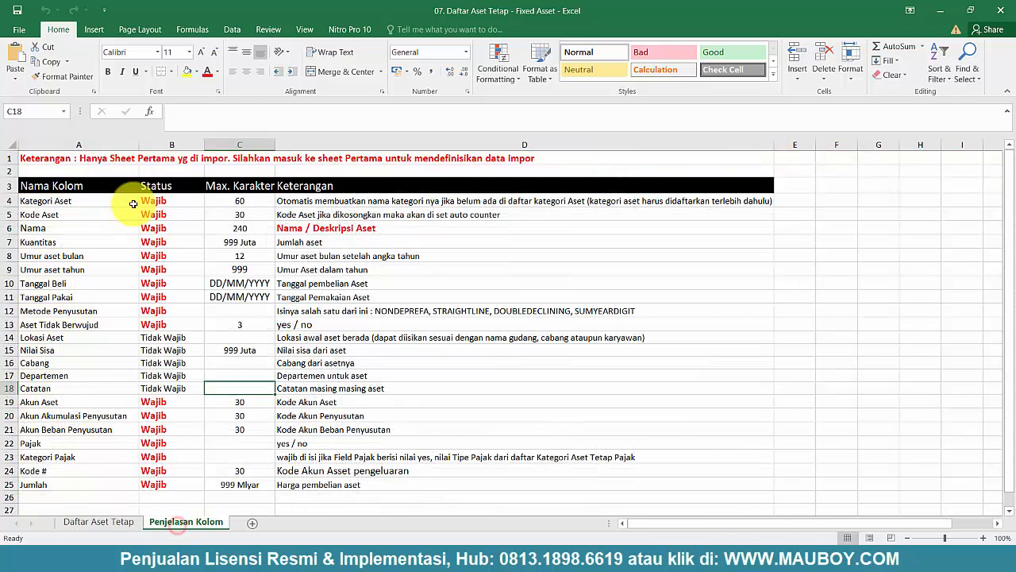
{"action": "left_click", "coordinate": [10, 200]}
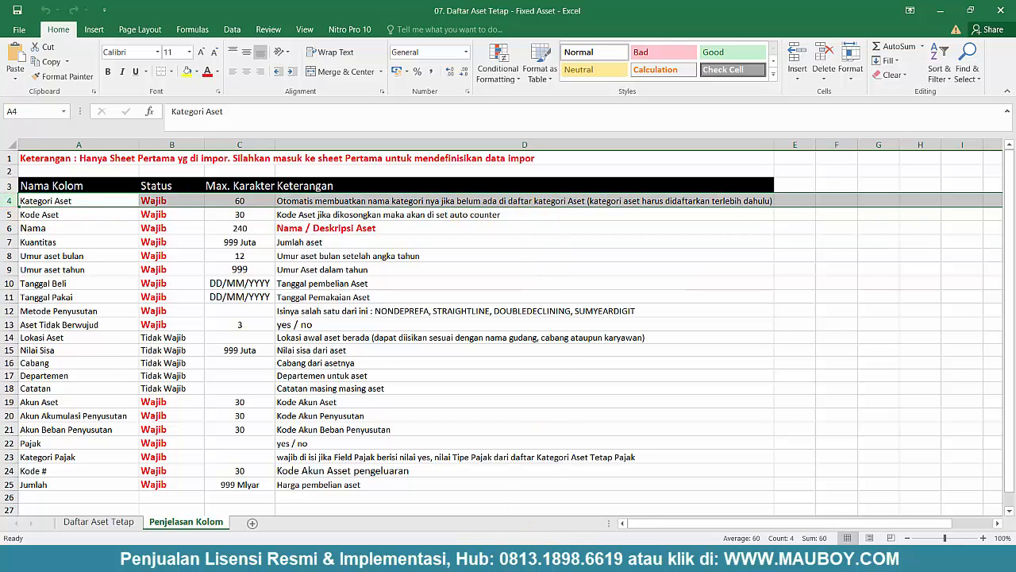
Step: Switch to Accurate Online in the browser and open a new Kategori Aset form in the Aset Tetap module
{"action": "left_click", "coordinate": [571, 559]}
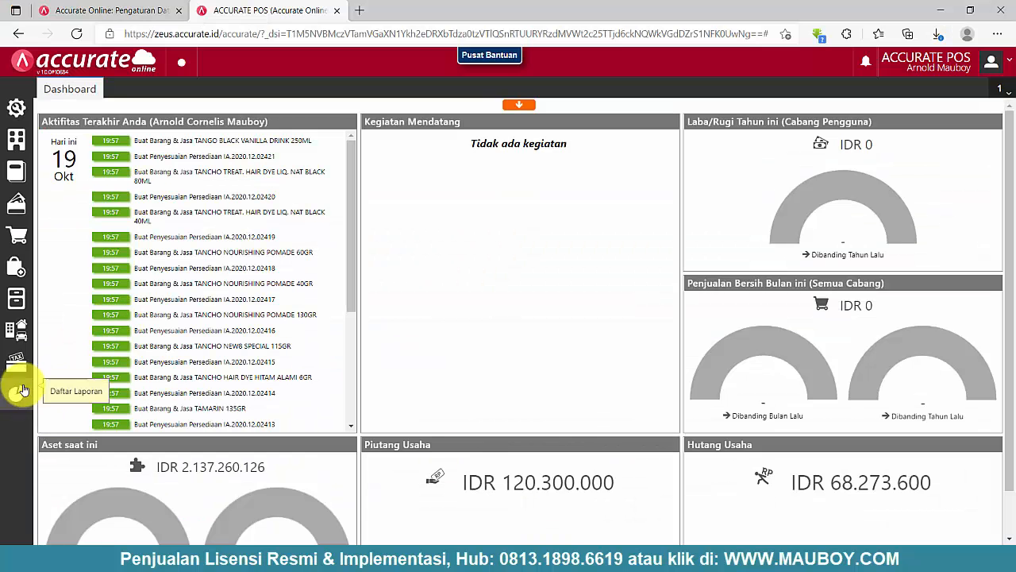
{"action": "left_click", "coordinate": [17, 326]}
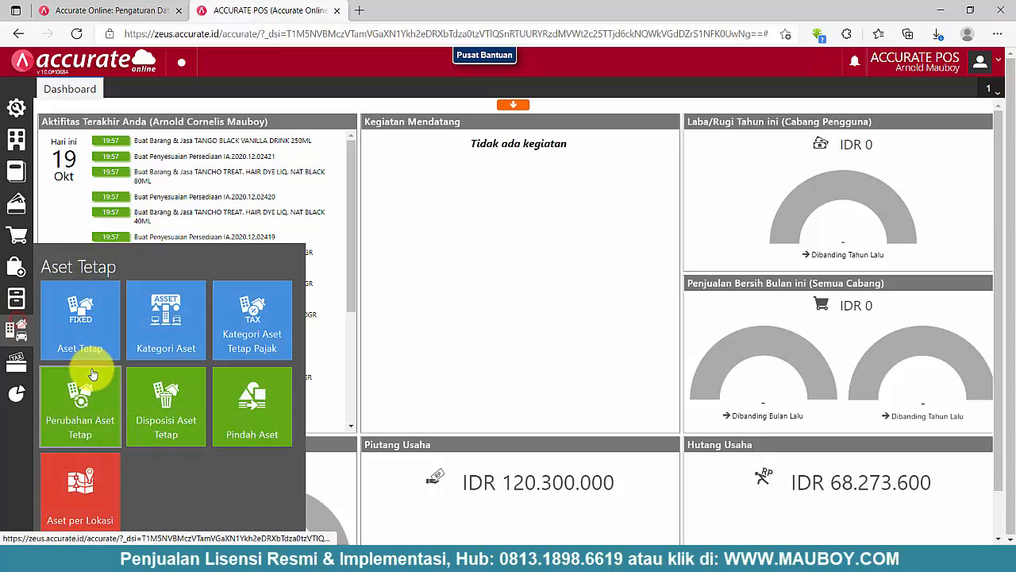
{"action": "left_click", "coordinate": [181, 349]}
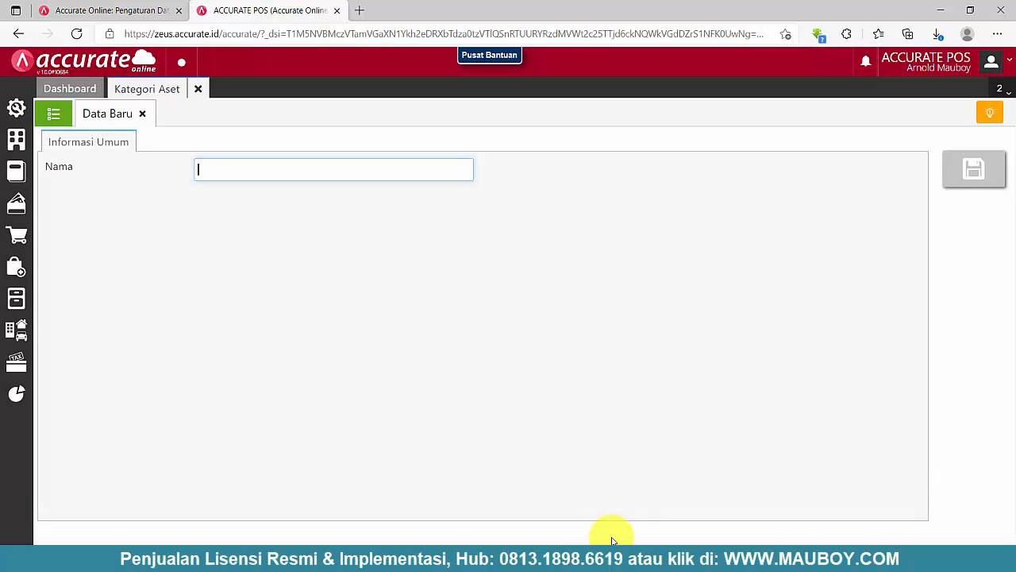
Step: Copy Tanah from the Daftar Aset Tetap sheet in Excel into the new asset category's Nama in Accurate Online and save it
{"action": "left_click", "coordinate": [667, 561]}
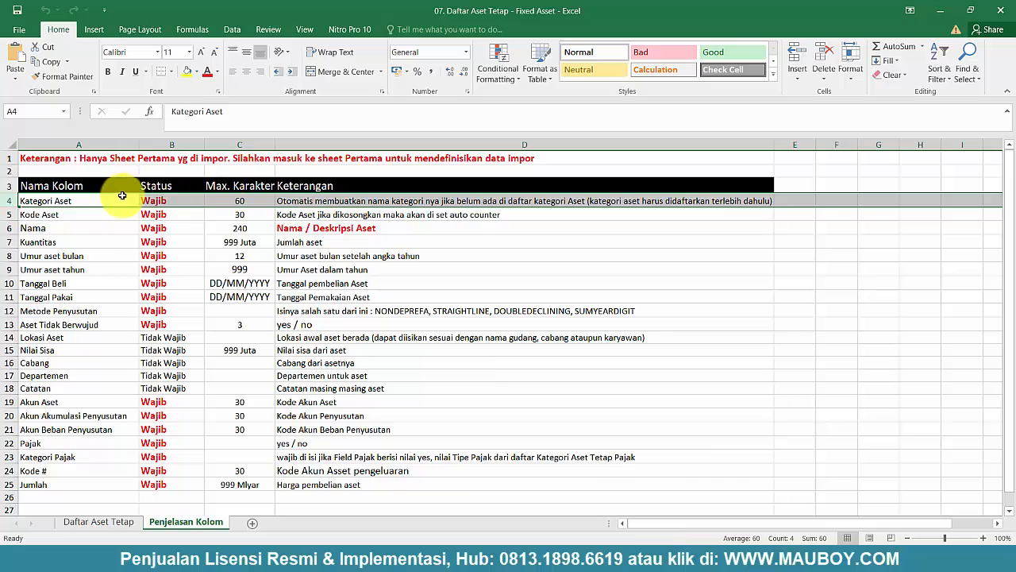
{"action": "left_click", "coordinate": [85, 524]}
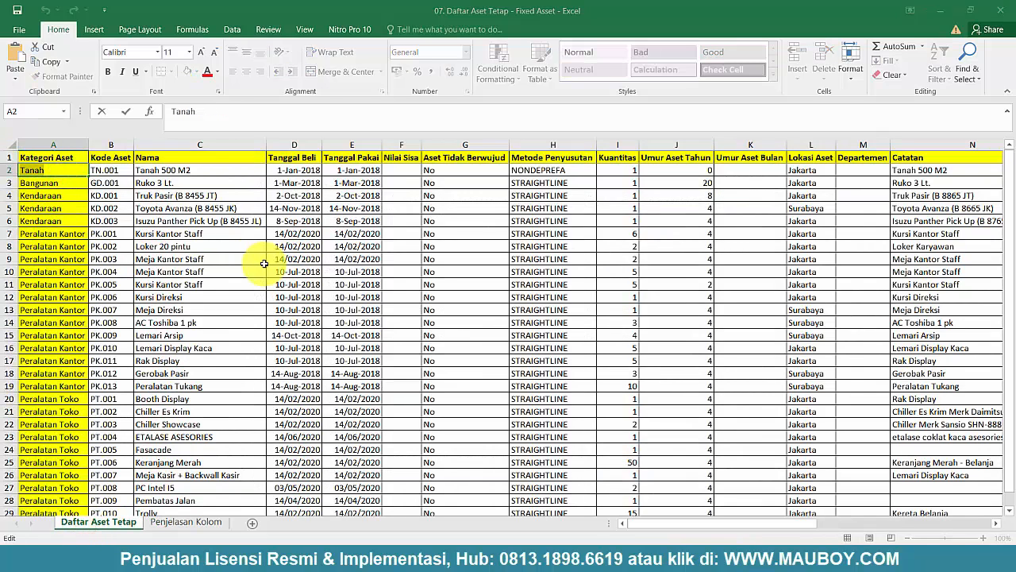
{"action": "key", "text": "alt+Tab"}
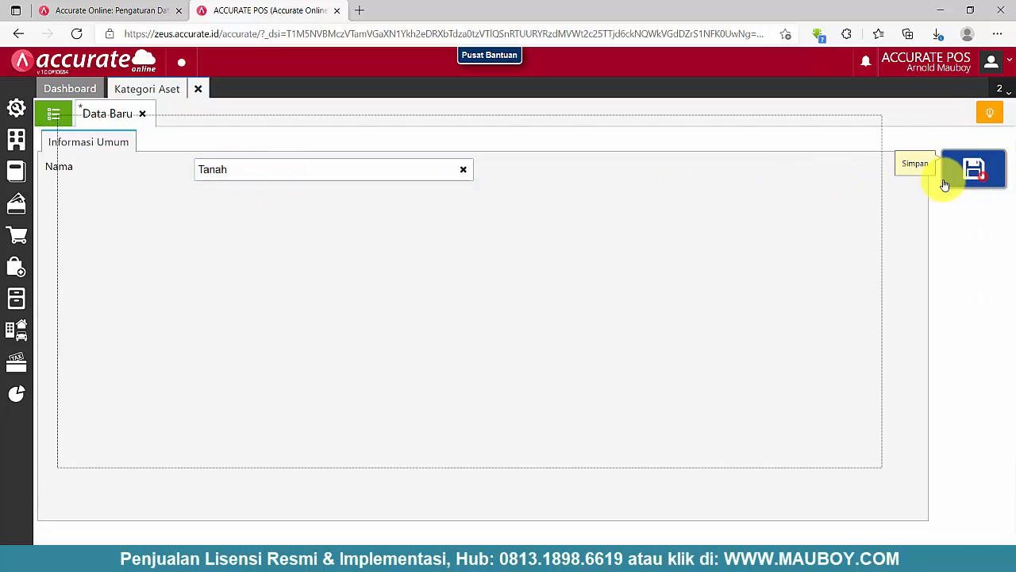
Step: Copy the category name Bangunan from cell A3 of the Excel asset list and return to Accurate Online
{"action": "key", "text": "alt+Tab"}
{"action": "double_click", "coordinate": [65, 183]}
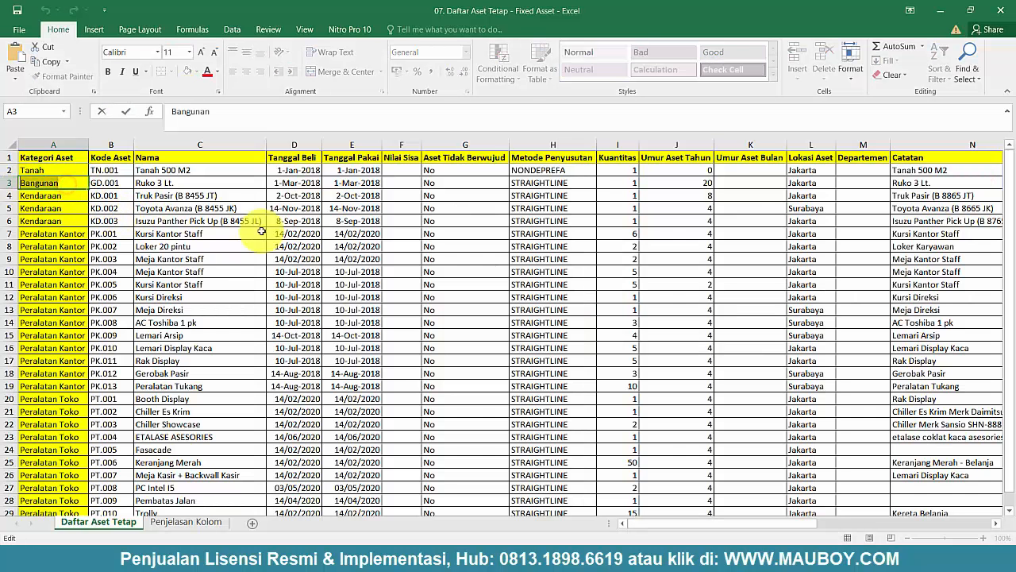
{"action": "key", "text": "alt+Tab"}
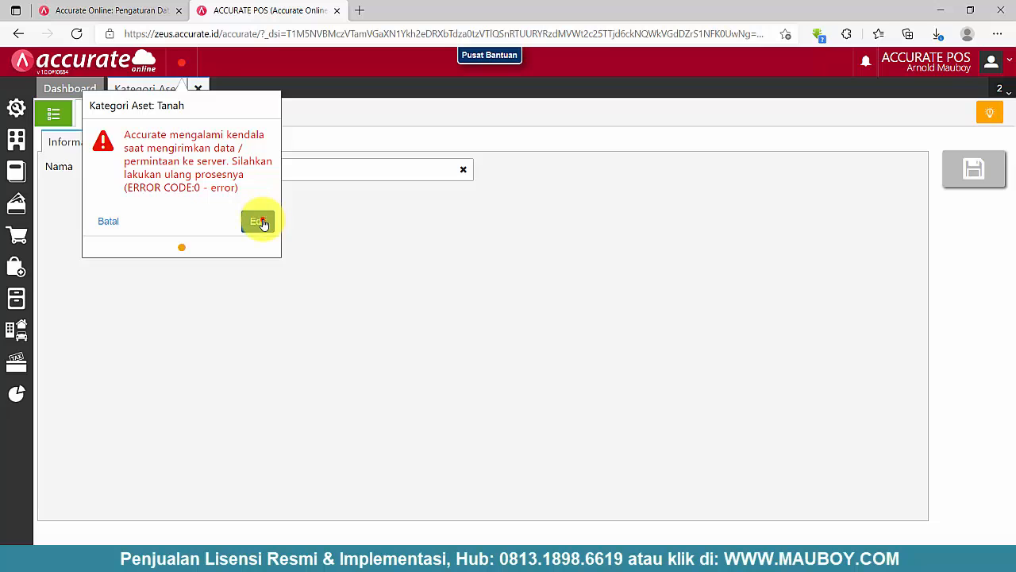
Step: Reopen the rejected Tanah category for editing, save it again and close the blank form
{"action": "left_click", "coordinate": [260, 221]}
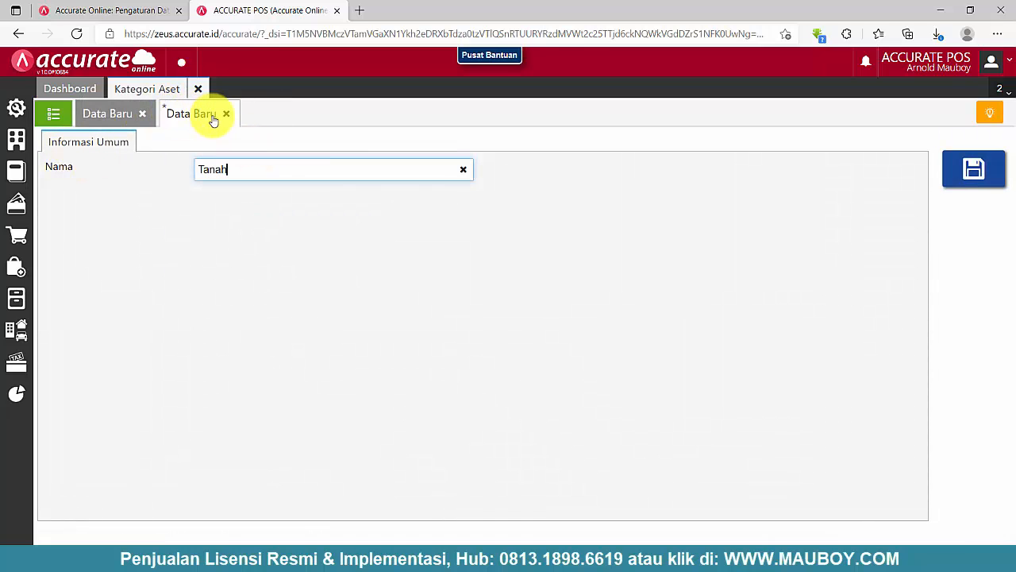
{"action": "left_click", "coordinate": [972, 168]}
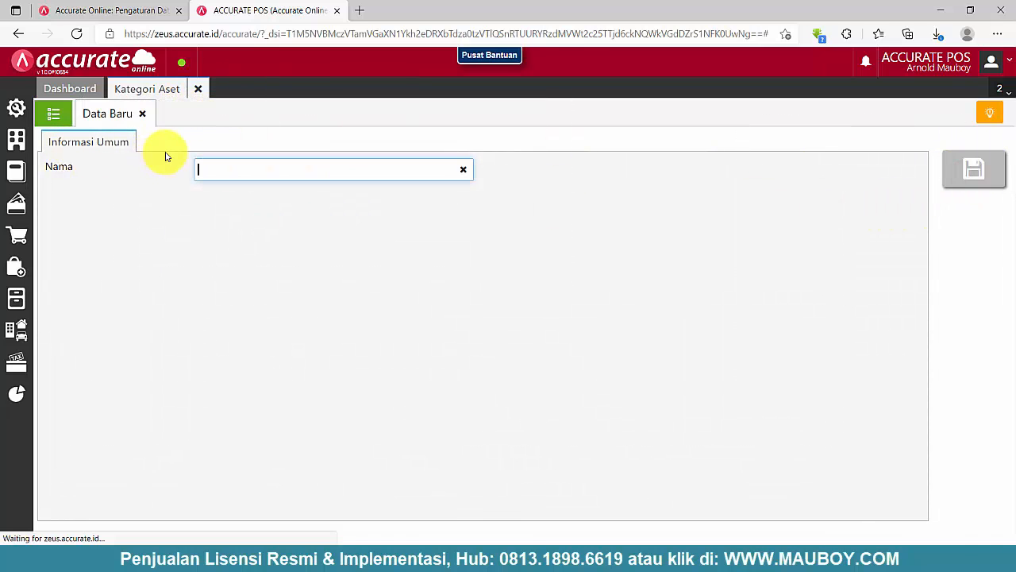
{"action": "left_click", "coordinate": [142, 114]}
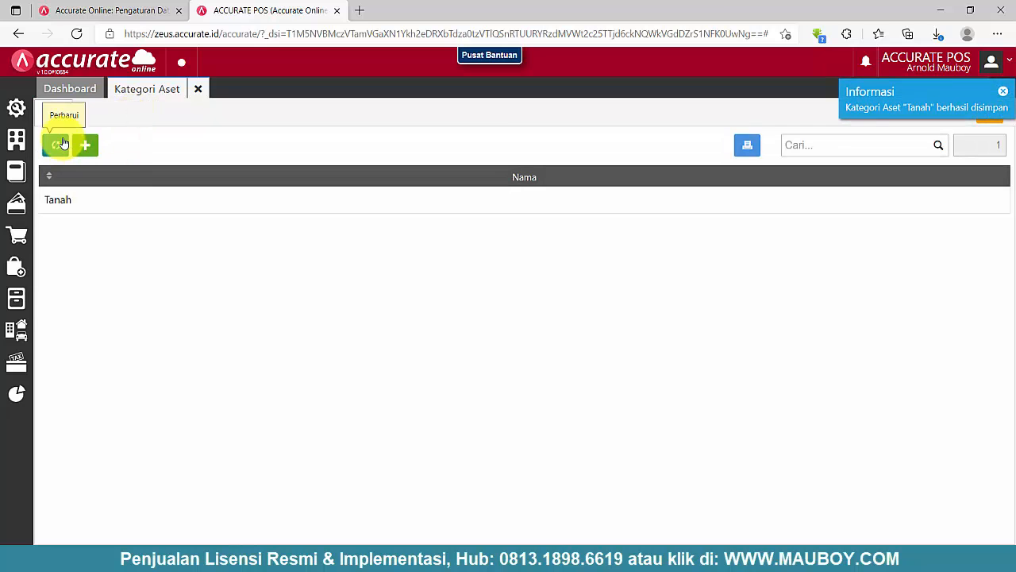
Step: Create a new asset category named Bangunan and save it
{"action": "left_click", "coordinate": [85, 145]}
{"action": "type", "text": "Bangunan"}
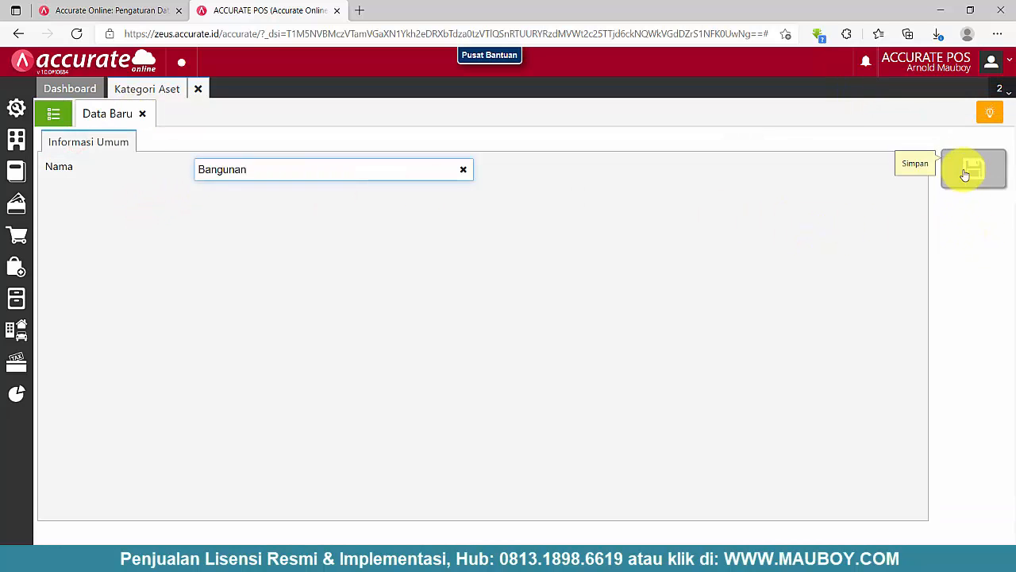
{"action": "left_click", "coordinate": [964, 174]}
Step: Copy Kendaraan from the Excel asset list and save it as a new asset category in Accurate Online
{"action": "key", "text": "alt+Tab"}
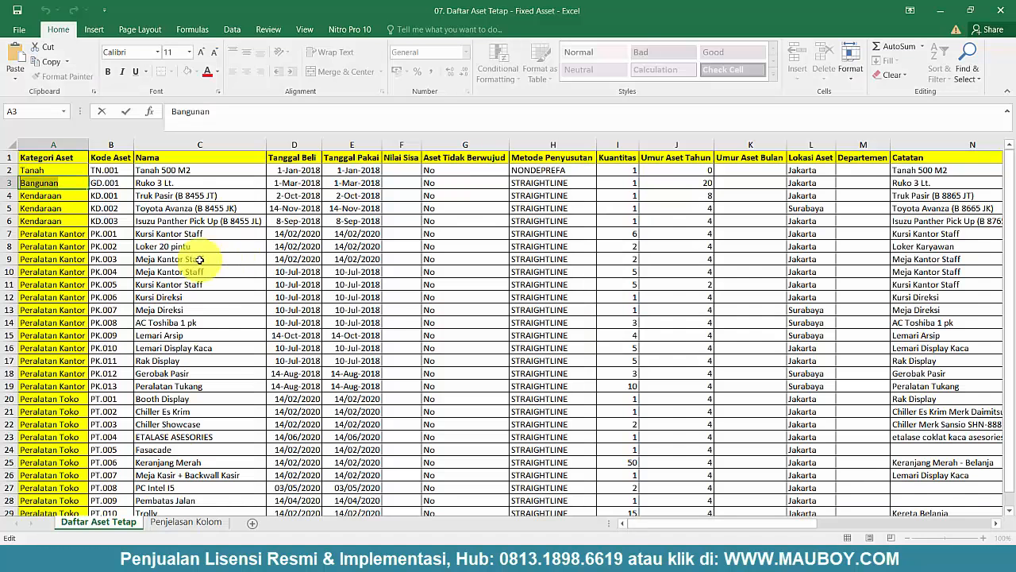
{"action": "left_click", "coordinate": [67, 197]}
{"action": "key", "text": "ctrl+c"}
{"action": "key", "text": "alt+Tab"}
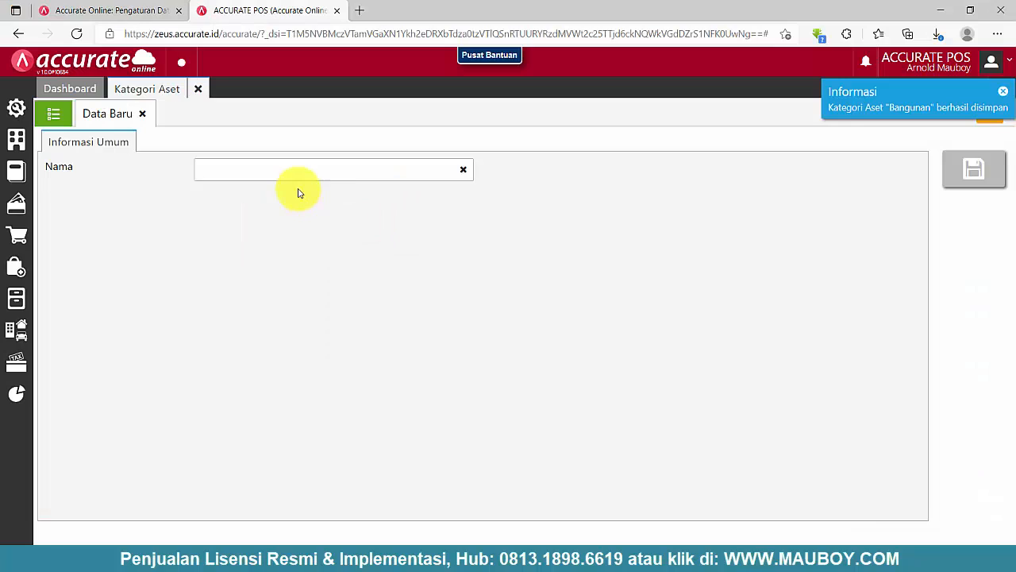
{"action": "left_click", "coordinate": [270, 169]}
{"action": "key", "text": "ctrl+v"}
{"action": "left_click", "coordinate": [991, 181]}
Step: Copy Peralatan Kantor from the Excel asset list and save it as a new asset category in Accurate Online
{"action": "key", "text": "alt+Tab"}
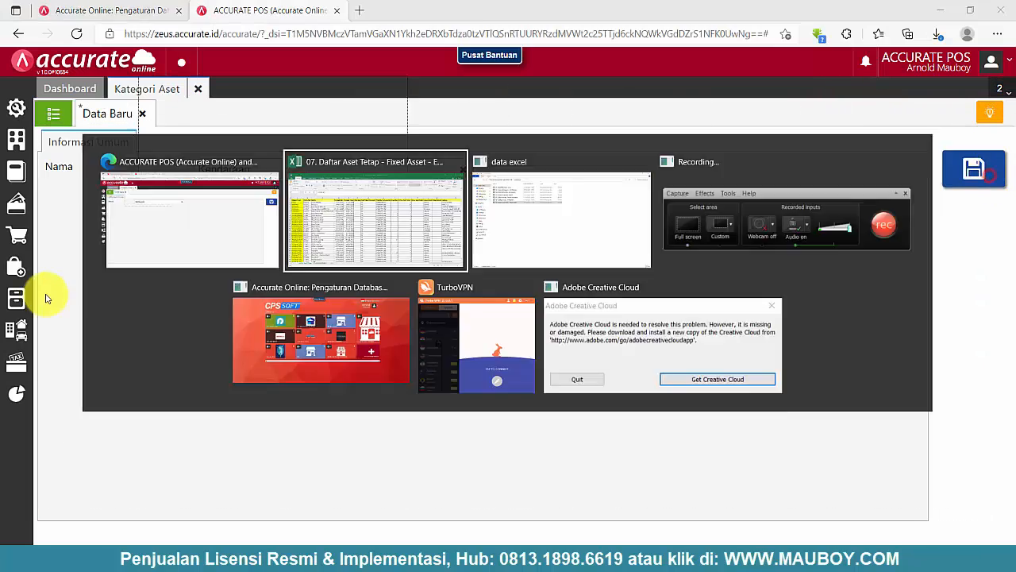
{"action": "left_click", "coordinate": [77, 233]}
{"action": "key", "text": "ctrl+c"}
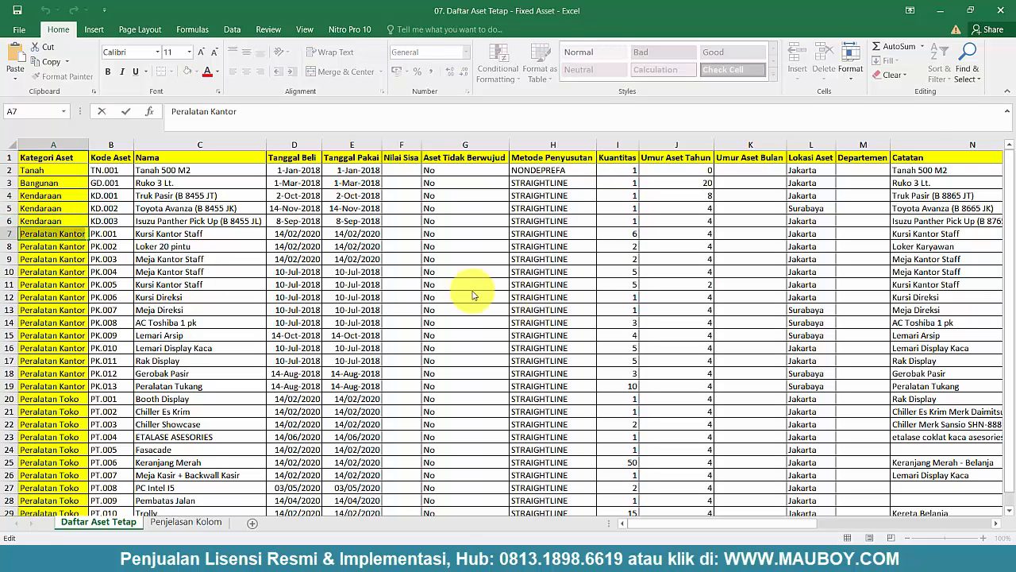
{"action": "key", "text": "alt+Tab"}
{"action": "left_click", "coordinate": [243, 170]}
{"action": "key", "text": "ctrl+v"}
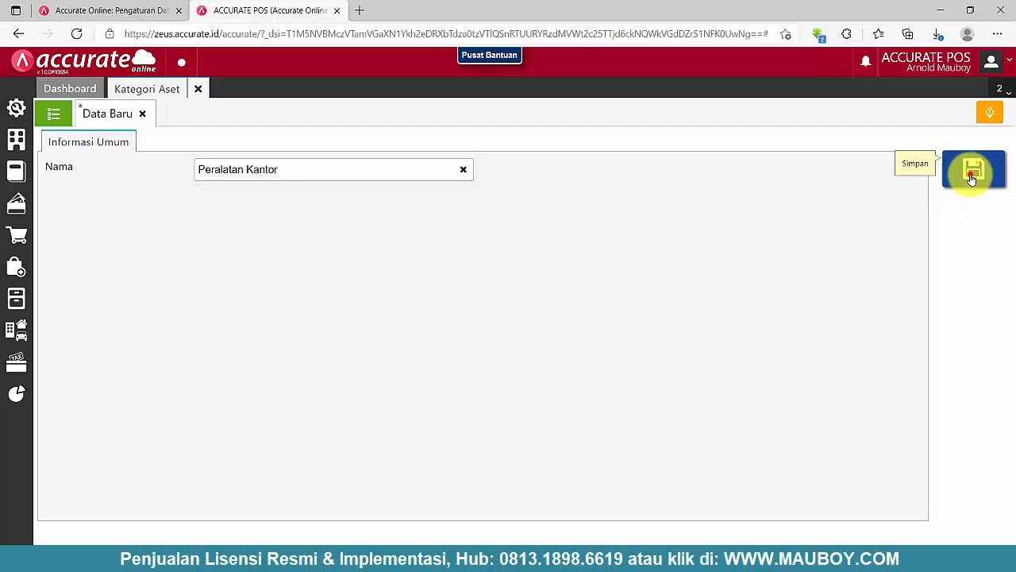
{"action": "left_click", "coordinate": [972, 170]}
Step: Copy Peralatan Toko from the Excel asset list, save it as a new category in Accurate Online and show the category list
{"action": "key", "text": "alt+Tab"}
{"action": "scroll", "coordinate": [82, 338], "scroll_direction": "down", "scroll_amount": 2}
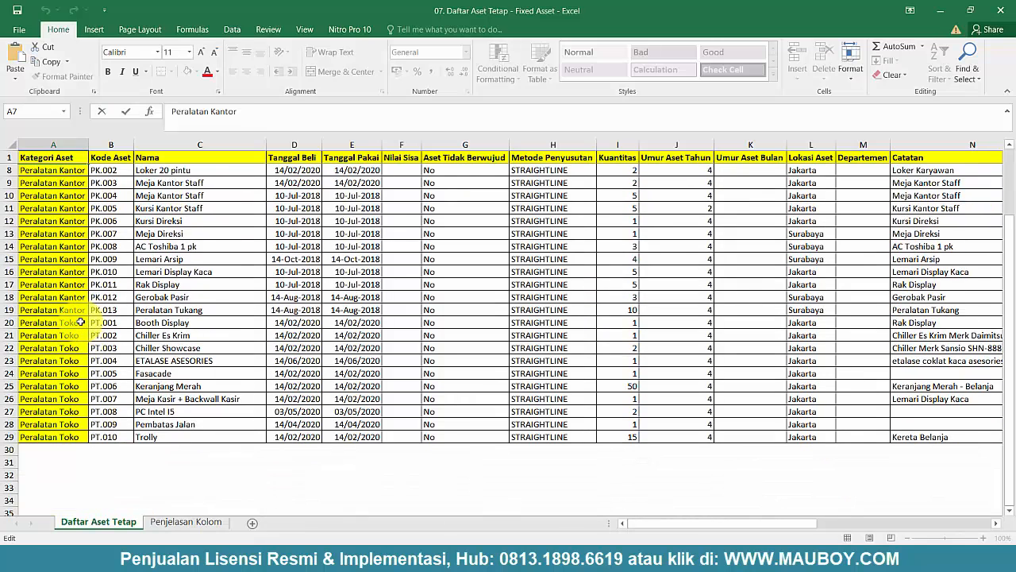
{"action": "left_click", "coordinate": [80, 321]}
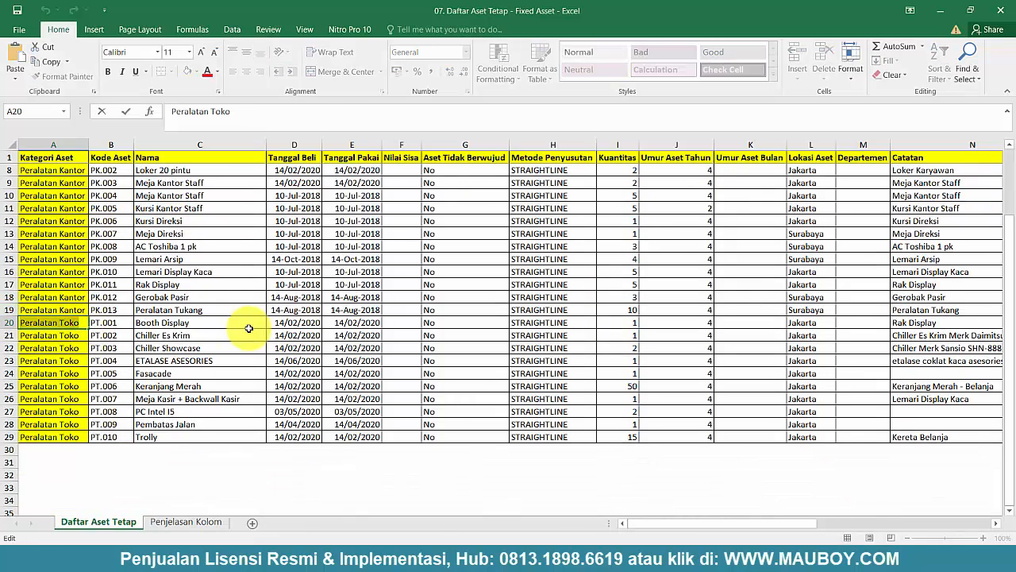
{"action": "key", "text": "alt+Tab"}
{"action": "left_click", "coordinate": [231, 169]}
{"action": "key", "text": "ctrl+v"}
{"action": "left_click", "coordinate": [849, 215]}
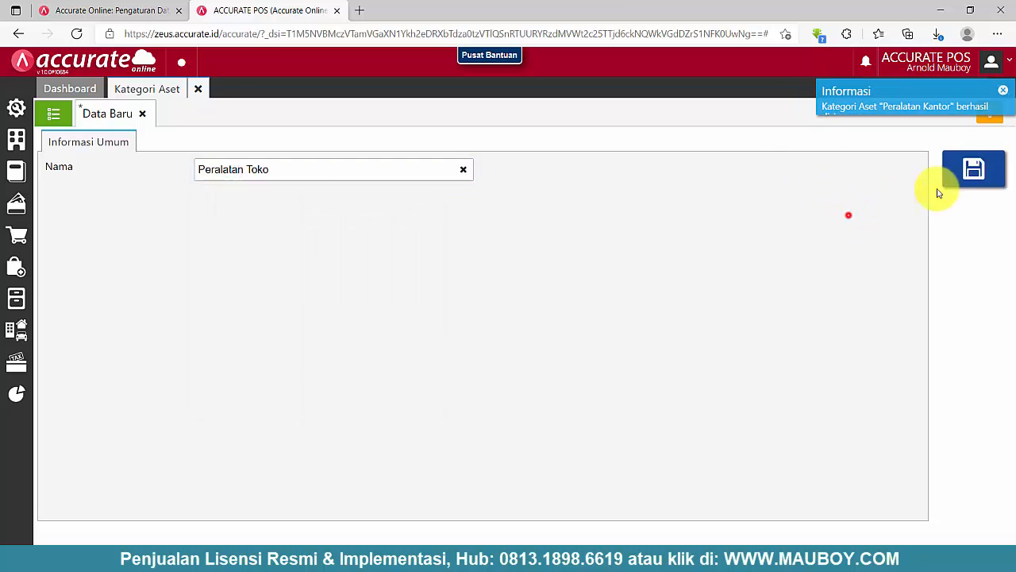
{"action": "left_click", "coordinate": [964, 173]}
{"action": "left_click", "coordinate": [53, 113]}
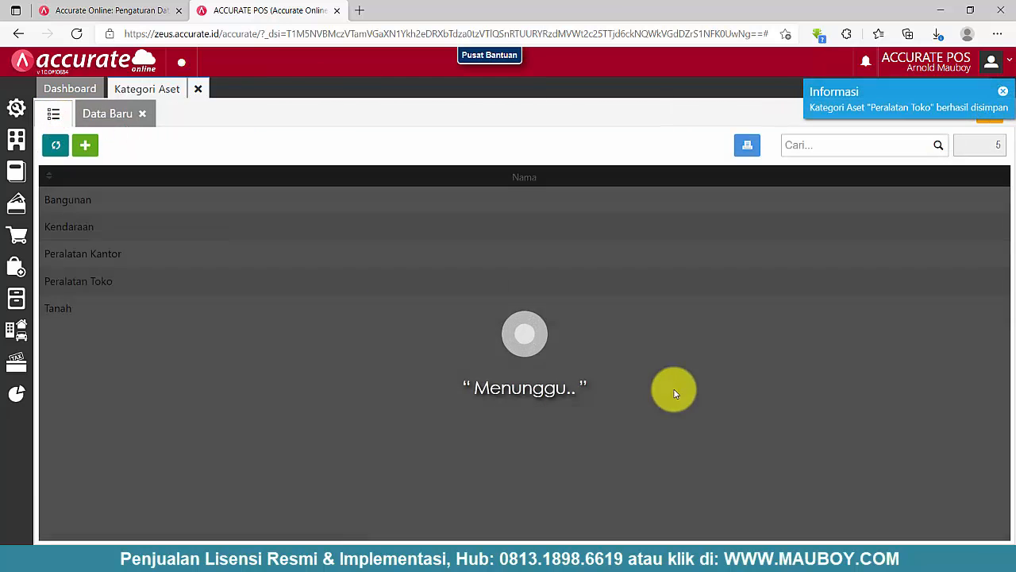
Step: Switch to the Excel asset list and review its columns from Kode Aset through Catatan
{"action": "key", "text": "alt+Tab"}
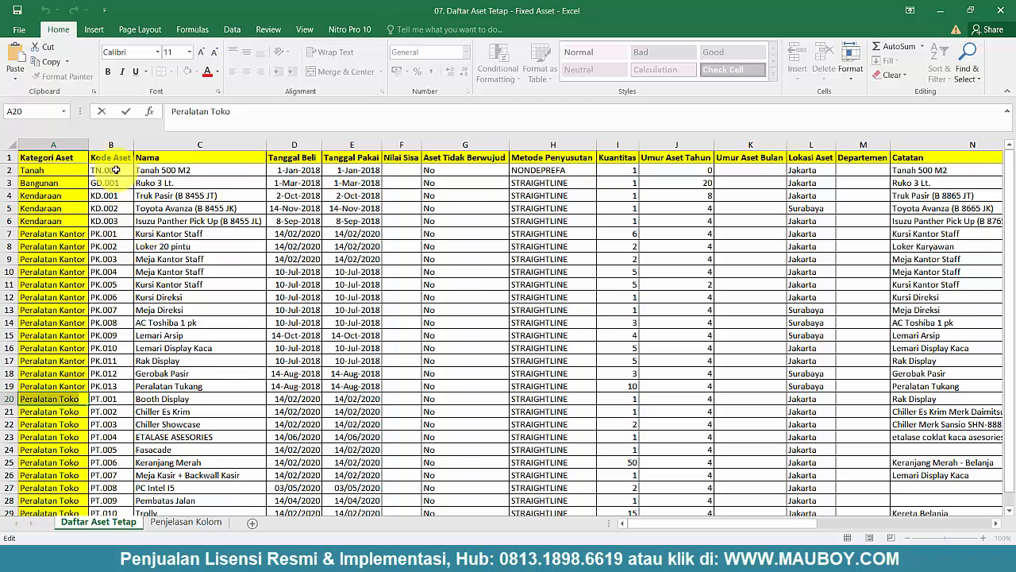
{"action": "left_click", "coordinate": [115, 170]}
{"action": "left_click_drag", "start_coordinate": [115, 170], "coordinate": [108, 477]}
{"action": "left_click", "coordinate": [220, 283]}
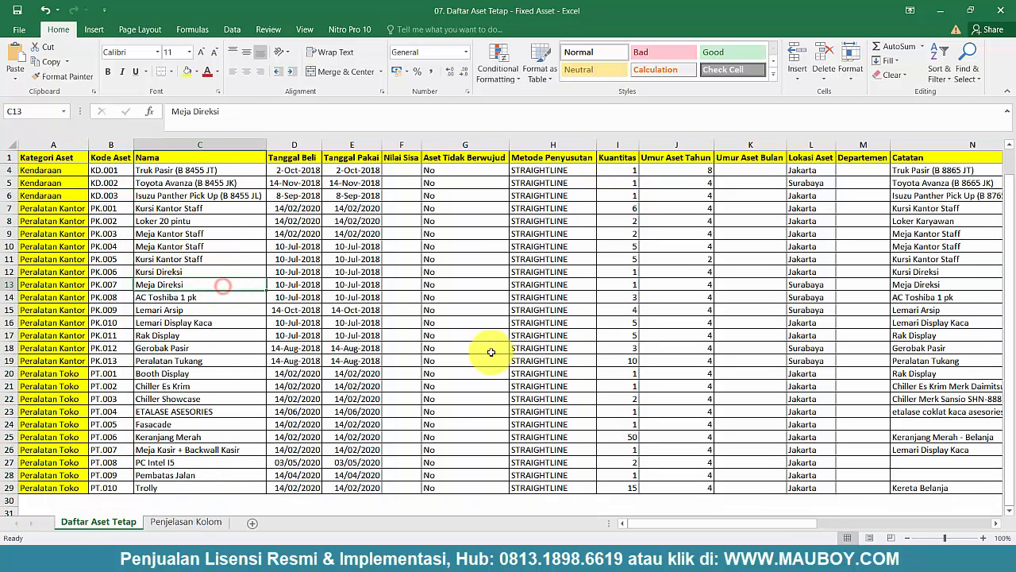
{"action": "left_click", "coordinate": [295, 324]}
{"action": "left_click", "coordinate": [349, 328]}
{"action": "left_click", "coordinate": [418, 360]}
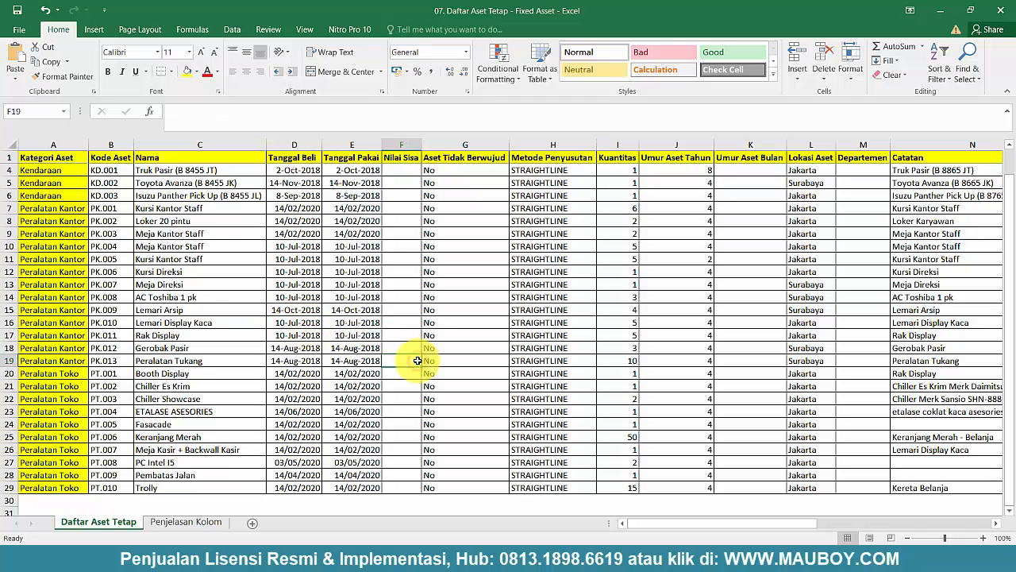
{"action": "left_click", "coordinate": [404, 283]}
{"action": "left_click", "coordinate": [570, 346]}
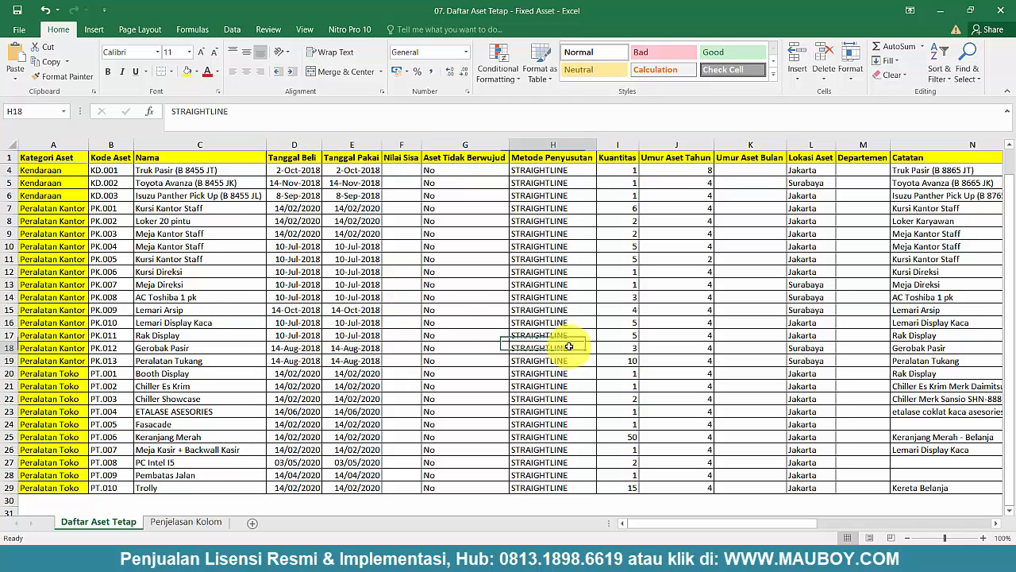
{"action": "left_click", "coordinate": [739, 337]}
{"action": "left_click", "coordinate": [891, 337]}
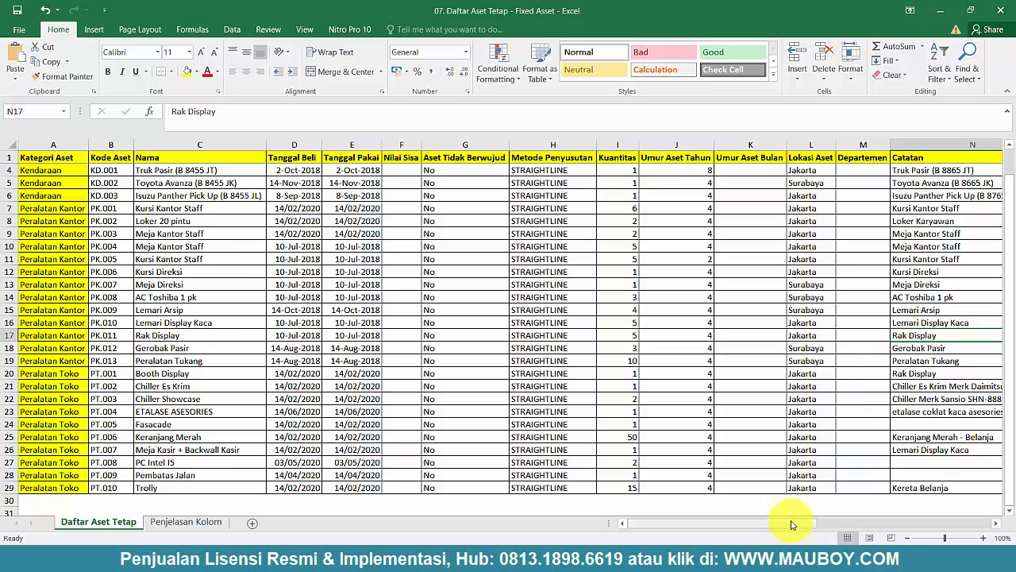
Step: Examine the dates in the Tanggal Beli and Tanggal Pakai columns for all assets in the Excel list
{"action": "left_click_drag", "start_coordinate": [794, 527], "coordinate": [714, 528]}
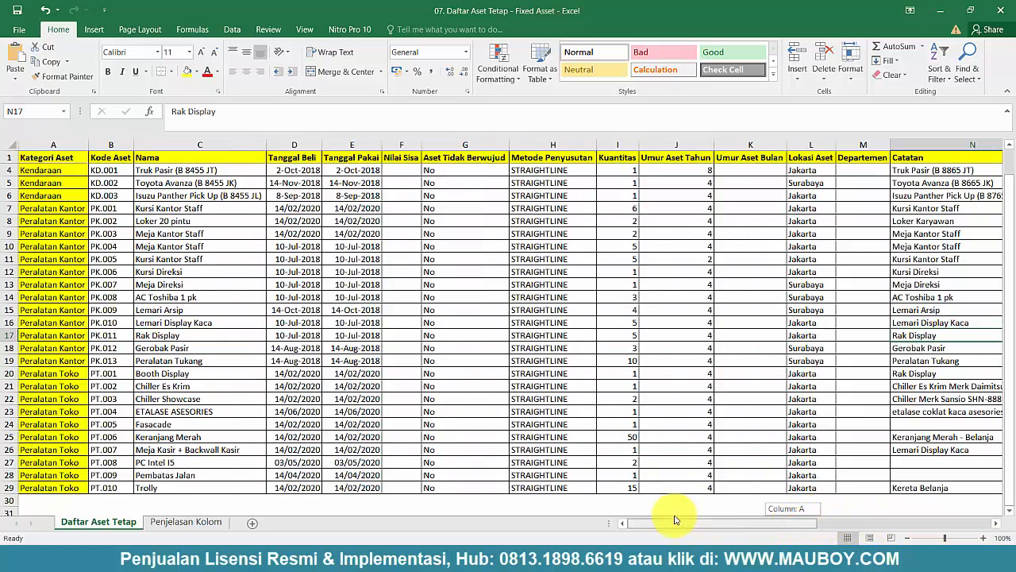
{"action": "left_click", "coordinate": [304, 156]}
{"action": "scroll", "coordinate": [341, 170], "scroll_direction": "up", "scroll_amount": 1}
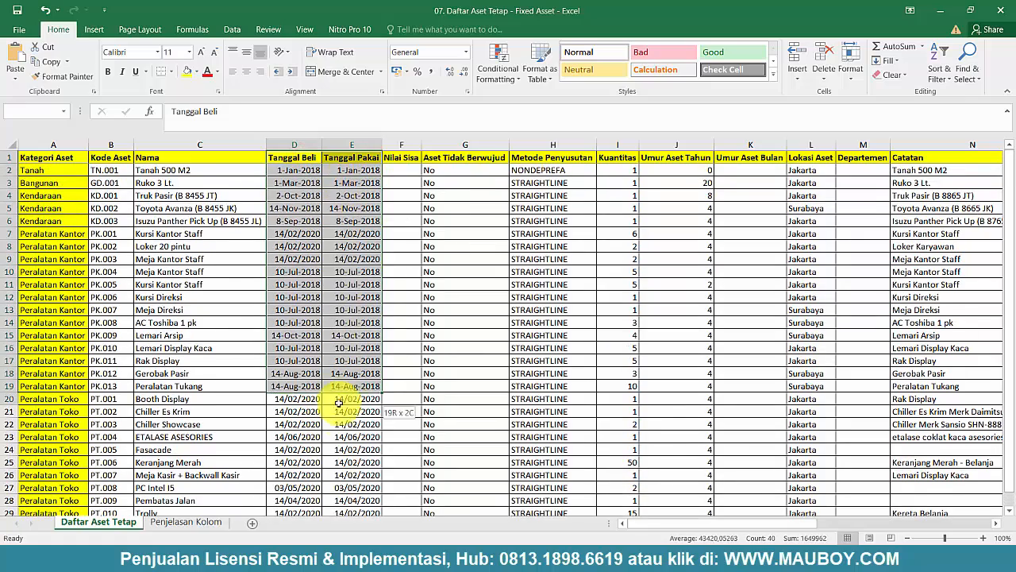
{"action": "left_click", "coordinate": [356, 335]}
{"action": "left_click_drag", "start_coordinate": [290, 158], "coordinate": [367, 486]}
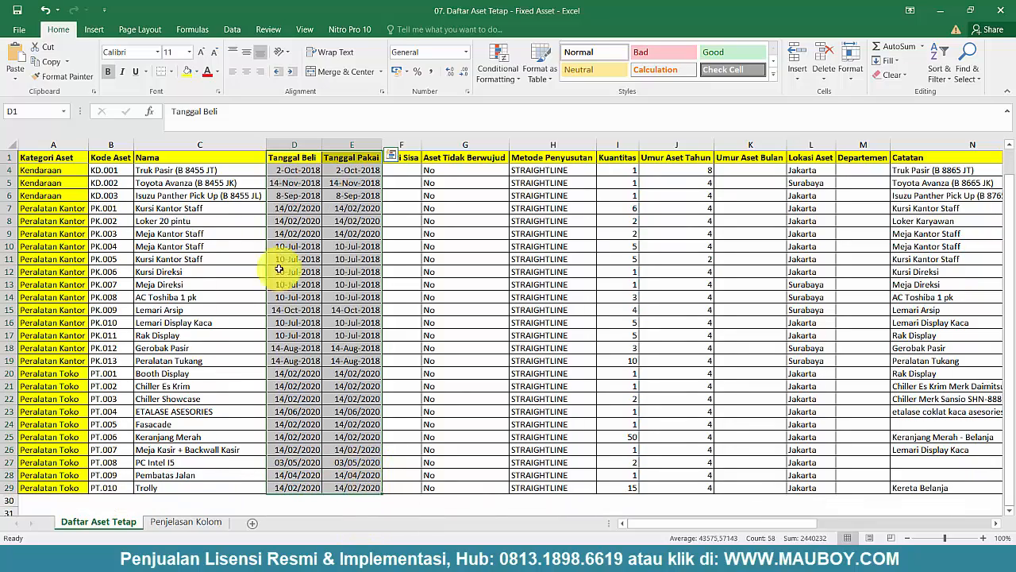
{"action": "left_click", "coordinate": [299, 171]}
{"action": "left_click_drag", "start_coordinate": [290, 157], "coordinate": [354, 481]}
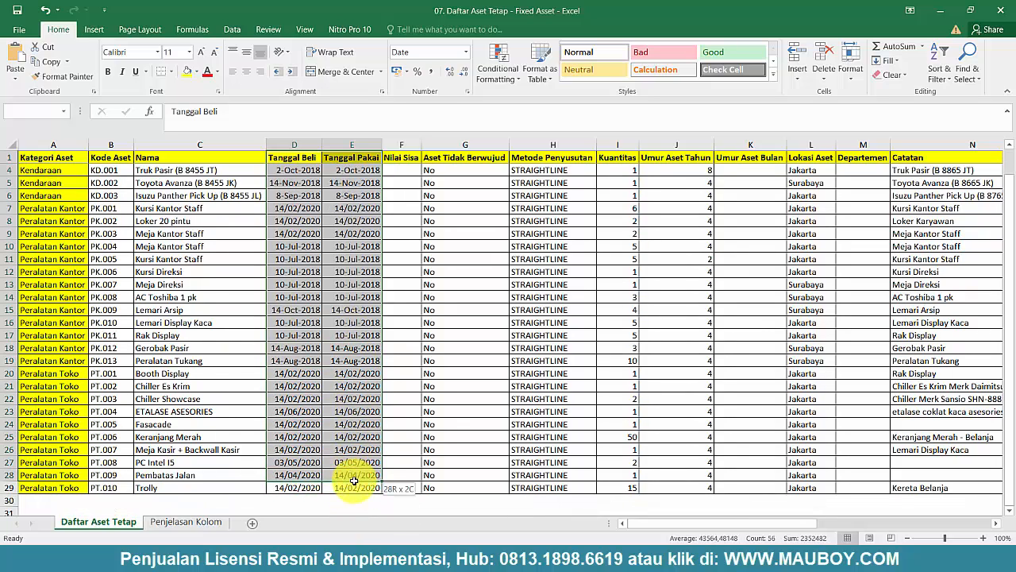
{"action": "left_click", "coordinate": [297, 169]}
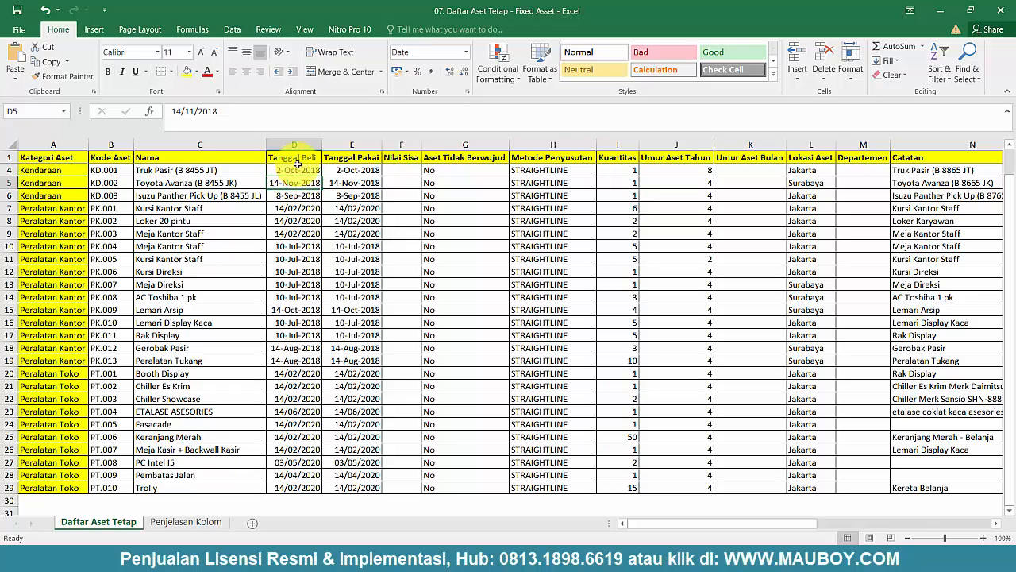
{"action": "left_click_drag", "start_coordinate": [305, 158], "coordinate": [349, 486]}
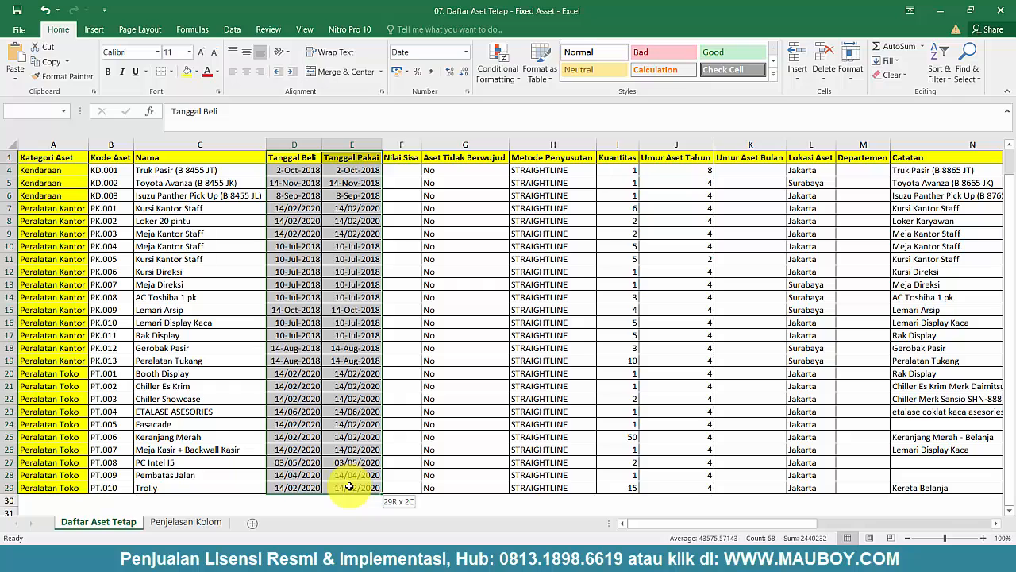
{"action": "left_click_drag", "start_coordinate": [349, 487], "coordinate": [349, 487]}
{"action": "left_click", "coordinate": [340, 282]}
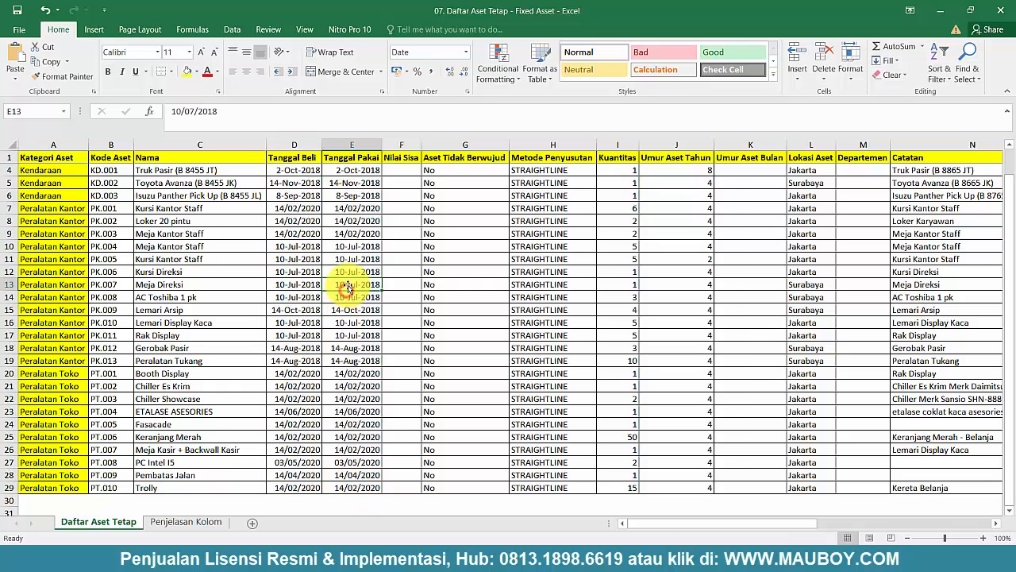
{"action": "left_click", "coordinate": [356, 242]}
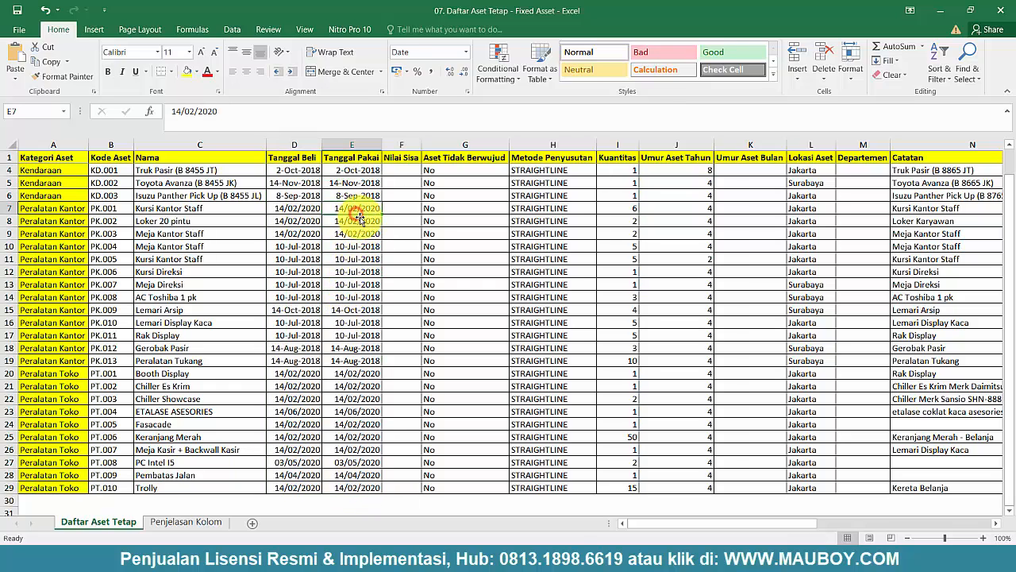
Step: Check the Kategori Aset and Lokasi Aset columns, then close the Excel asset list and return to Accurate Online
{"action": "left_click_drag", "start_coordinate": [650, 524], "coordinate": [79, 193]}
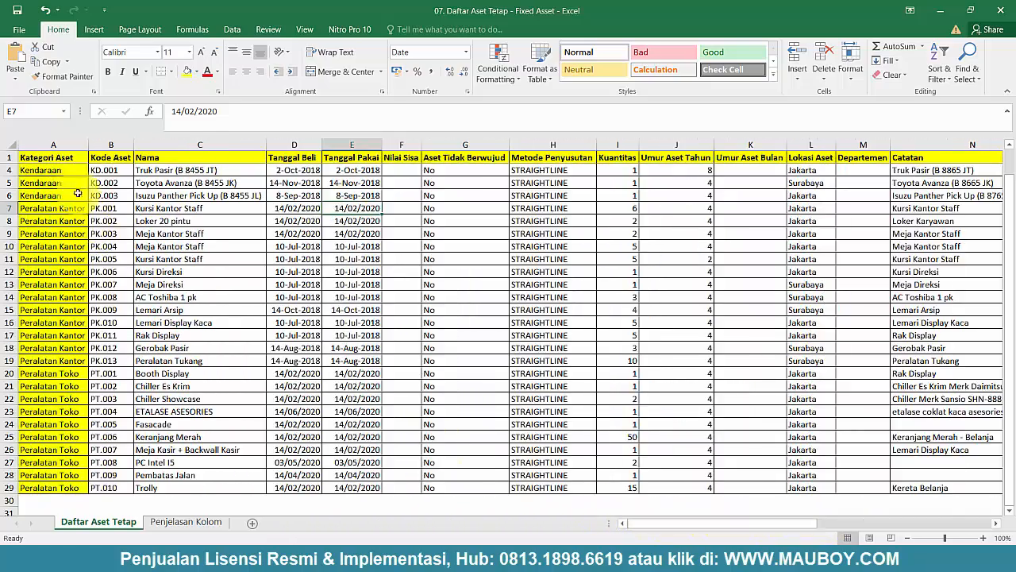
{"action": "left_click", "coordinate": [64, 172]}
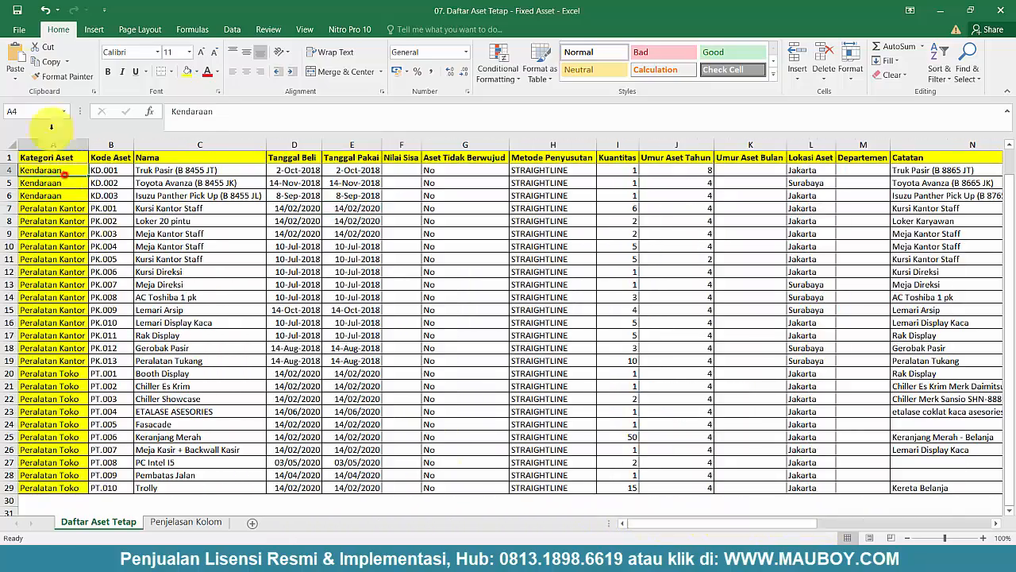
{"action": "left_click", "coordinate": [840, 183]}
{"action": "left_click", "coordinate": [805, 400]}
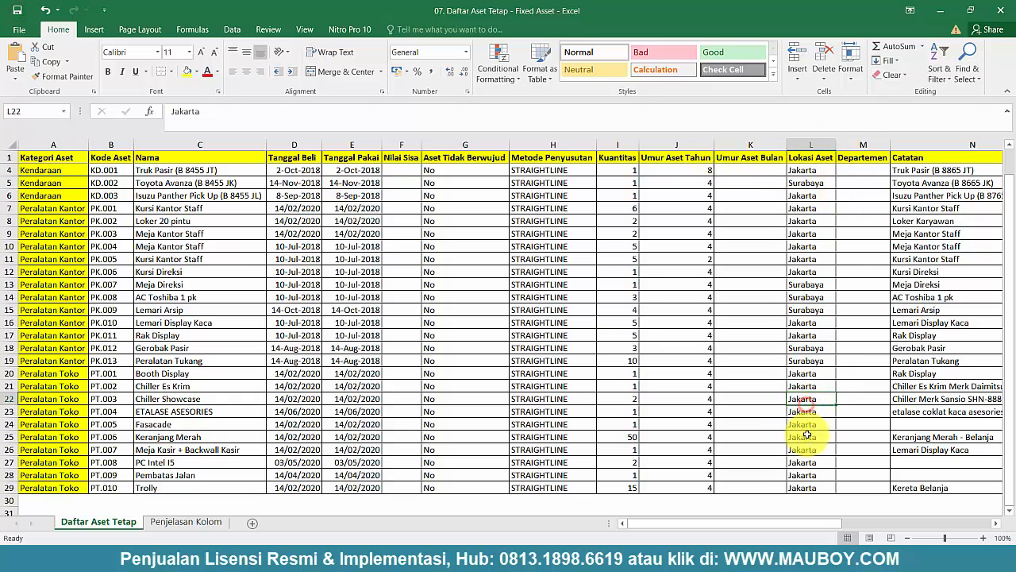
{"action": "left_click_drag", "start_coordinate": [797, 528], "coordinate": [479, 526]}
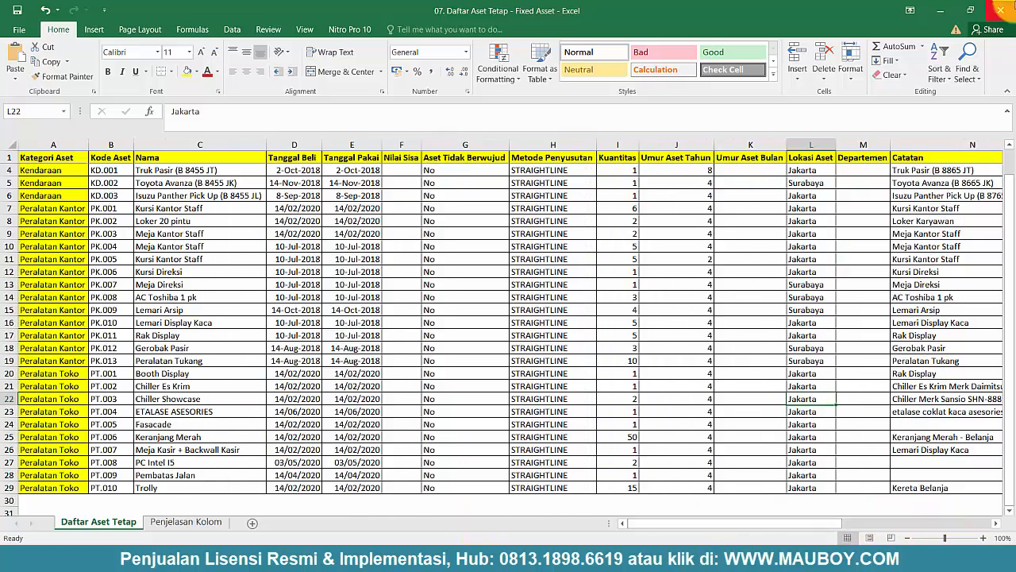
{"action": "left_click", "coordinate": [1006, 9]}
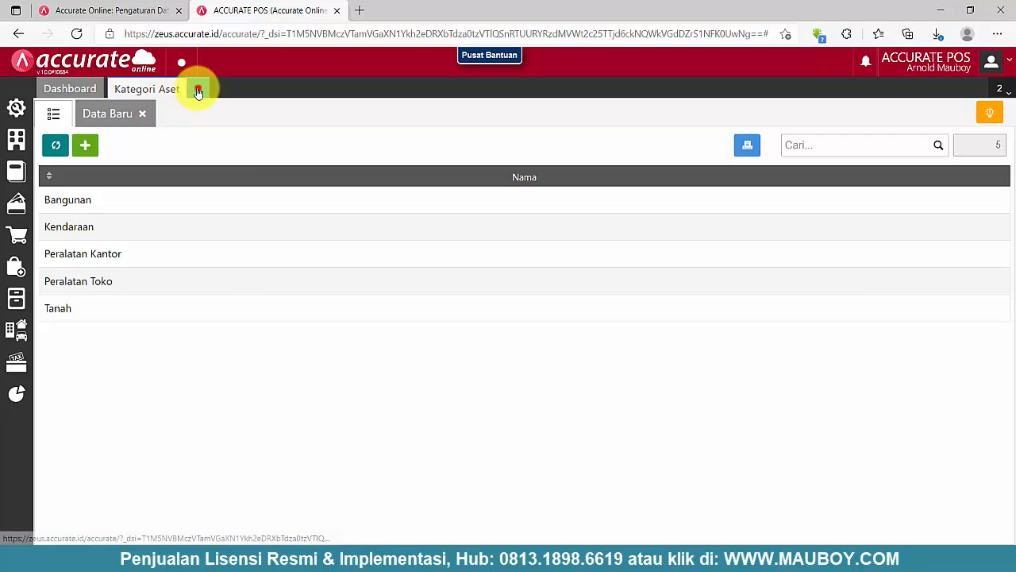
Step: Leave the asset categories and start a data import from the Aset Tetap list
{"action": "left_click", "coordinate": [198, 90]}
{"action": "left_click", "coordinate": [14, 338]}
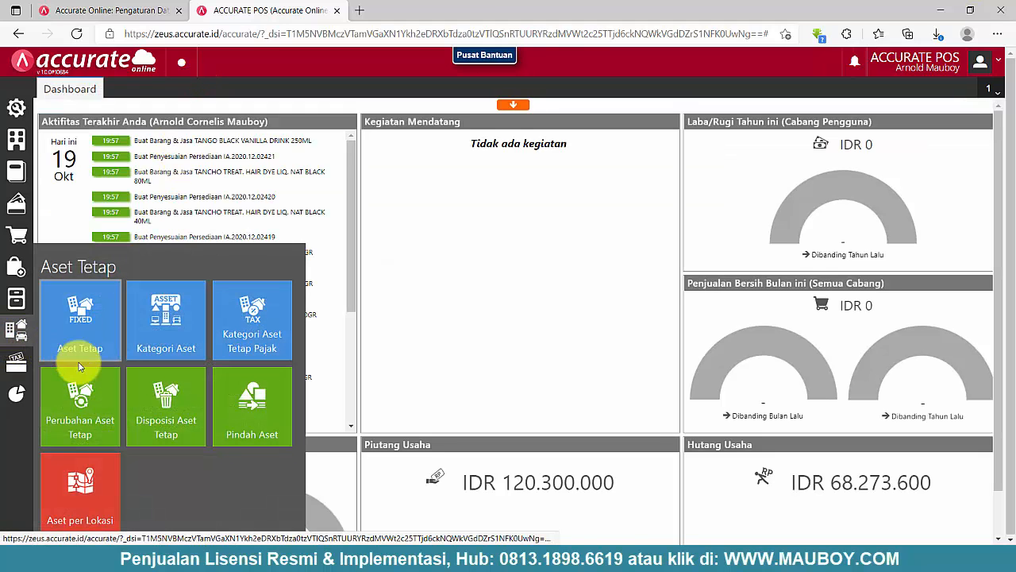
{"action": "left_click", "coordinate": [99, 319]}
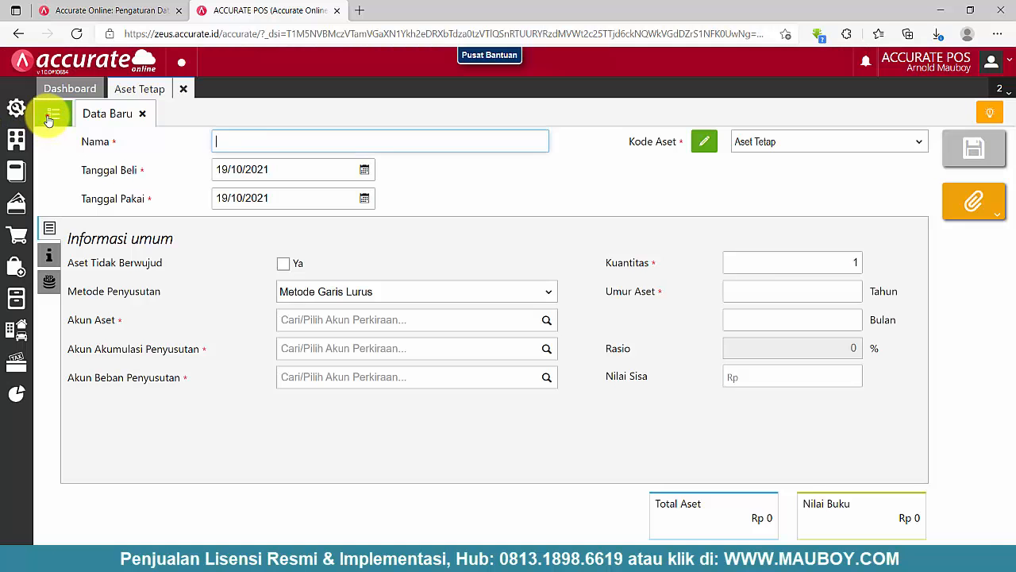
{"action": "left_click", "coordinate": [49, 117]}
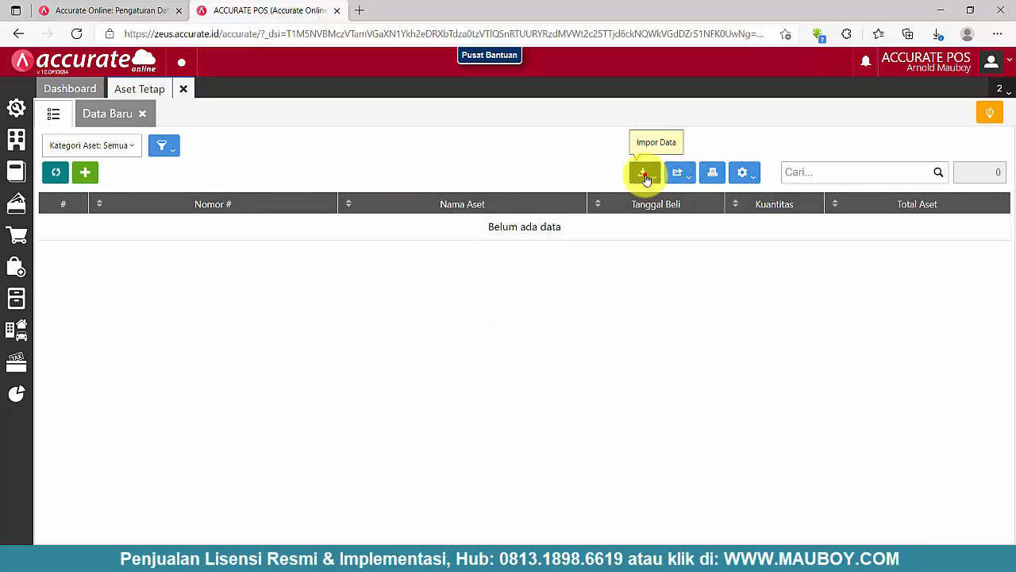
{"action": "left_click", "coordinate": [645, 173]}
{"action": "left_click", "coordinate": [641, 198]}
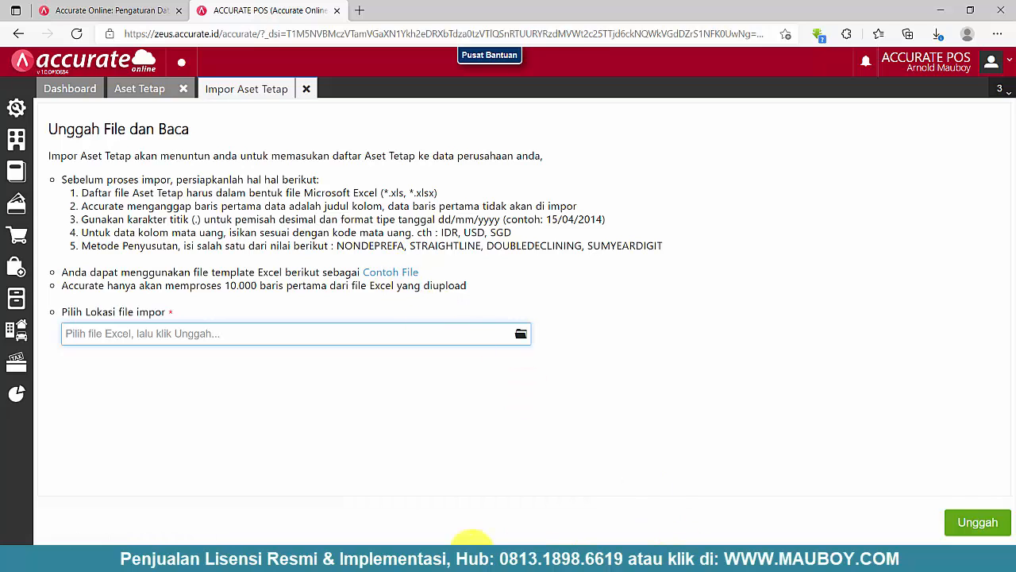
Step: Download the Contoh File template fixed-asset-import-id.xlsx from the import page and open it in Excel
{"action": "left_click", "coordinate": [391, 272]}
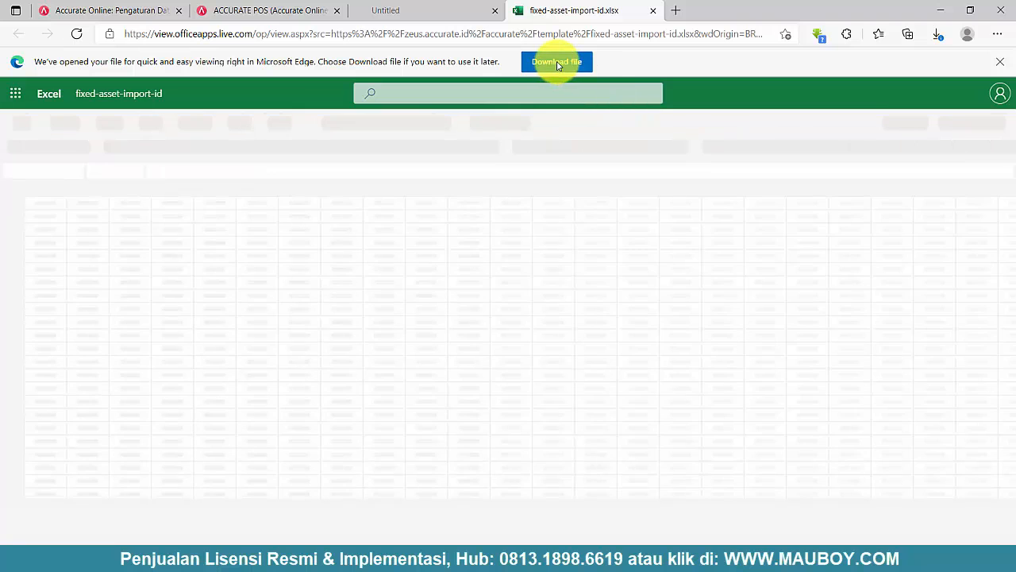
{"action": "left_click", "coordinate": [556, 61]}
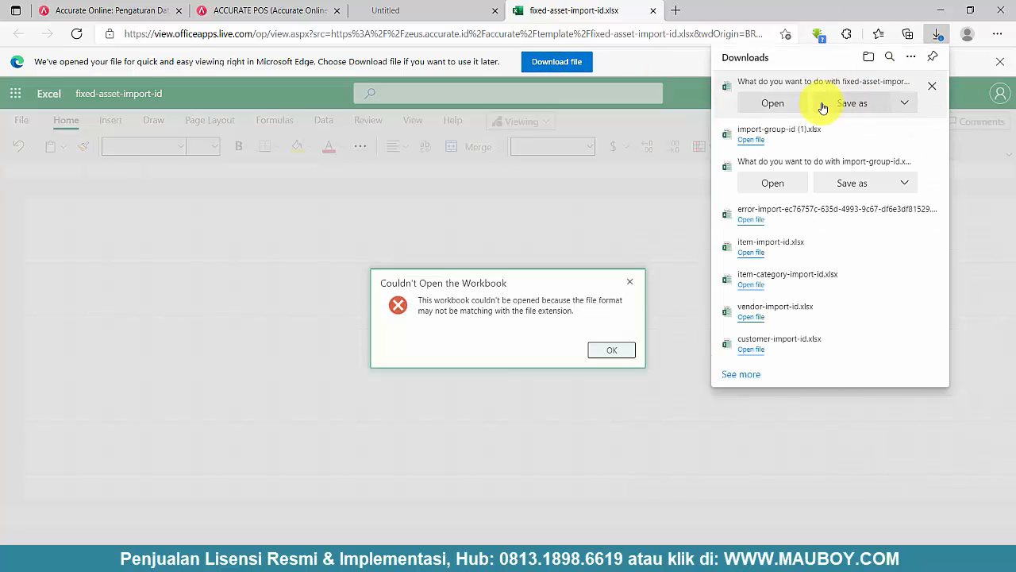
{"action": "left_click", "coordinate": [790, 104]}
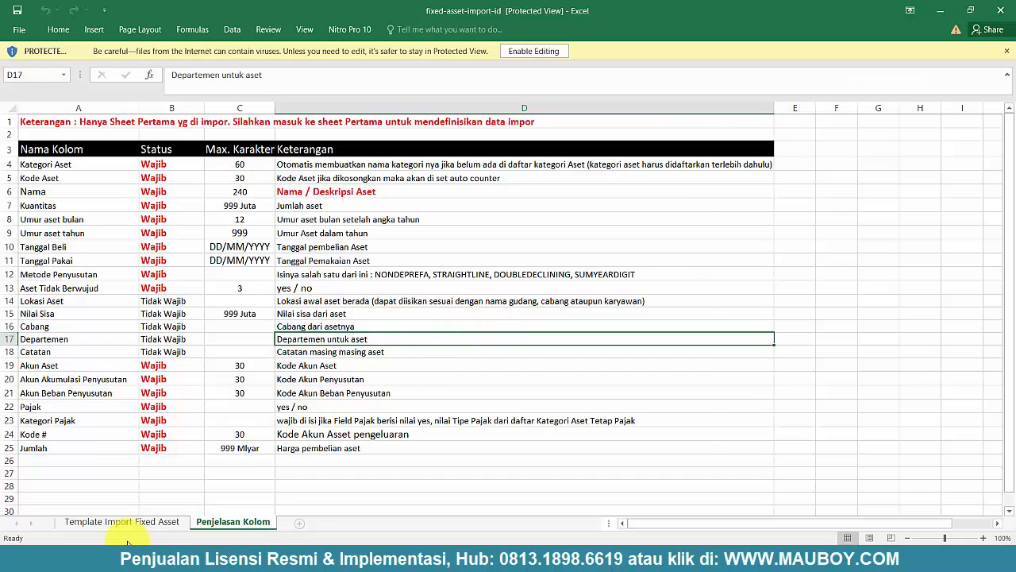
Step: Review the template's sample rows and its Penjelasan Kolom sheet, then close the template and its leftover browser pages
{"action": "left_click", "coordinate": [123, 522]}
{"action": "left_click_drag", "start_coordinate": [877, 524], "coordinate": [661, 536]}
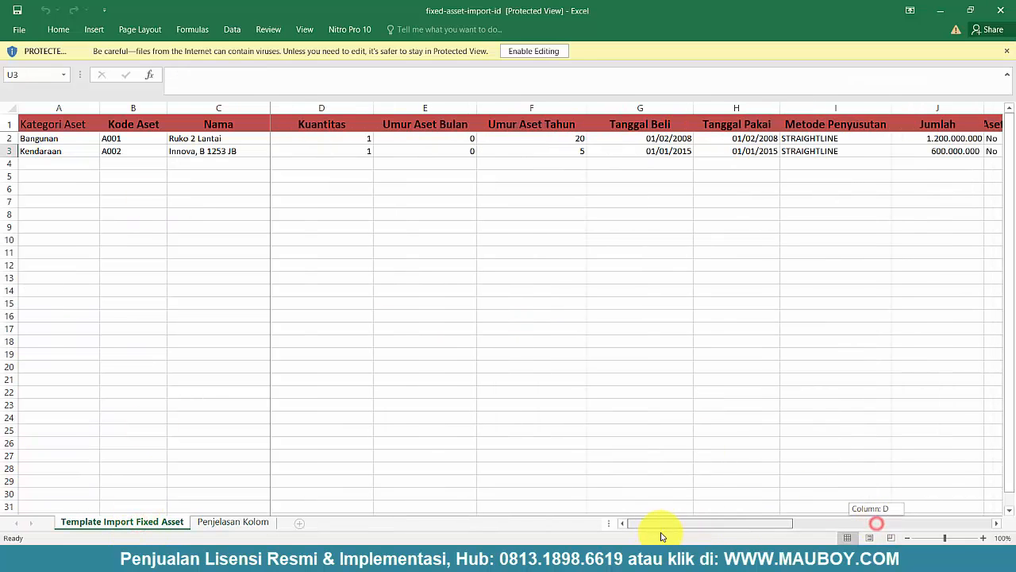
{"action": "left_click_drag", "start_coordinate": [9, 138], "coordinate": [9, 151]}
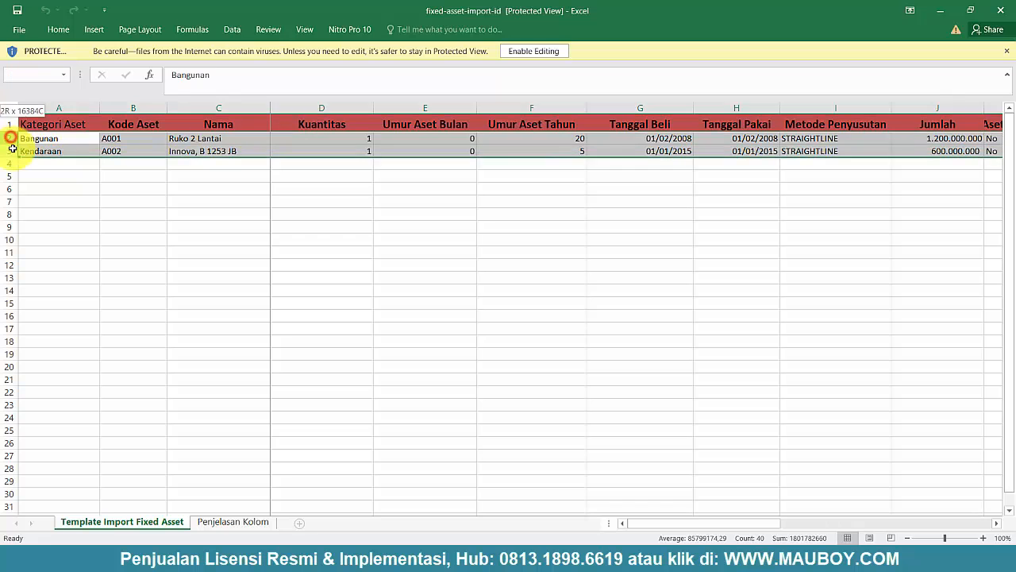
{"action": "left_click", "coordinate": [228, 522]}
{"action": "left_click", "coordinate": [444, 204]}
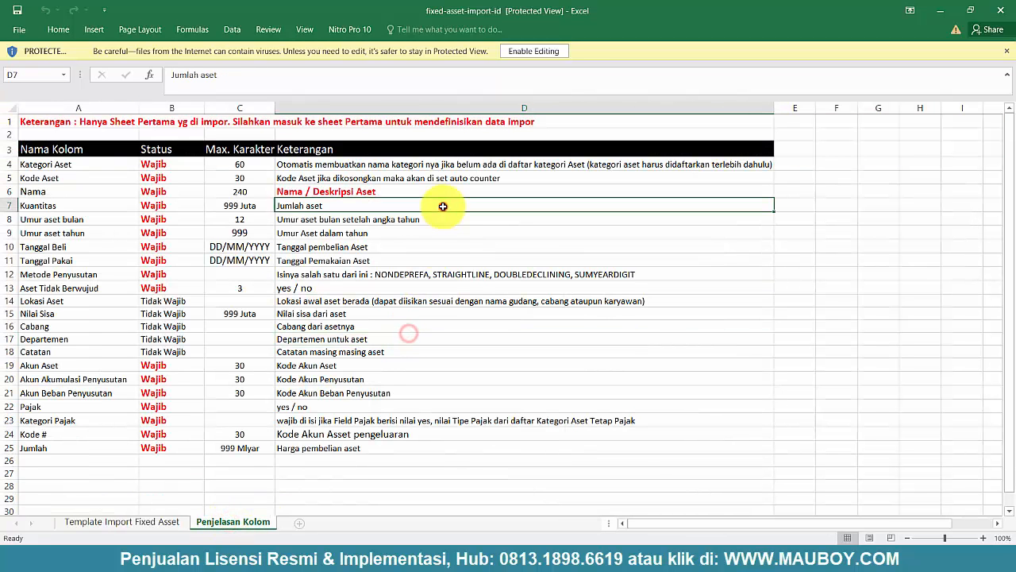
{"action": "left_click", "coordinate": [397, 314]}
{"action": "left_click", "coordinate": [386, 407]}
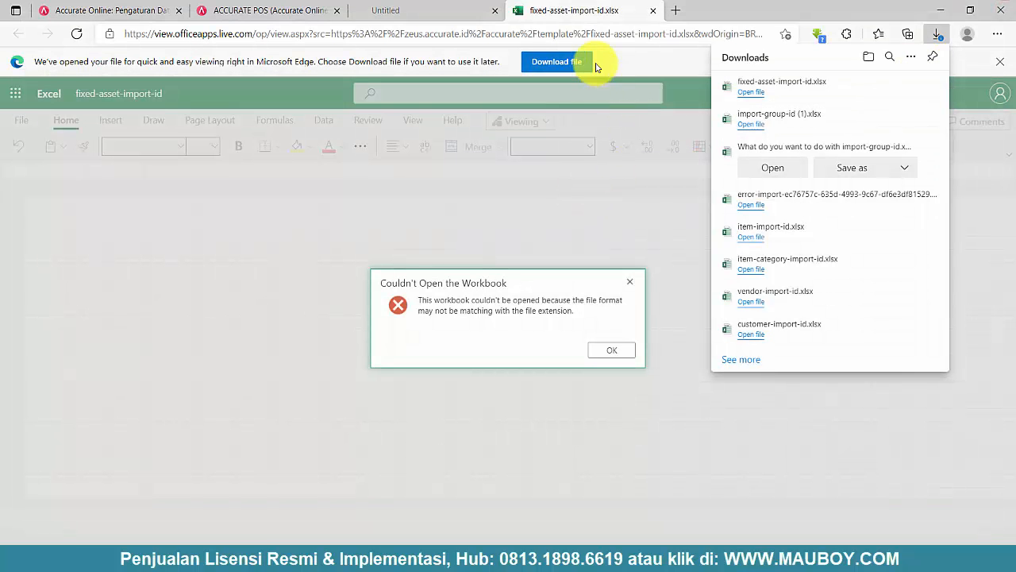
{"action": "left_click", "coordinate": [653, 11]}
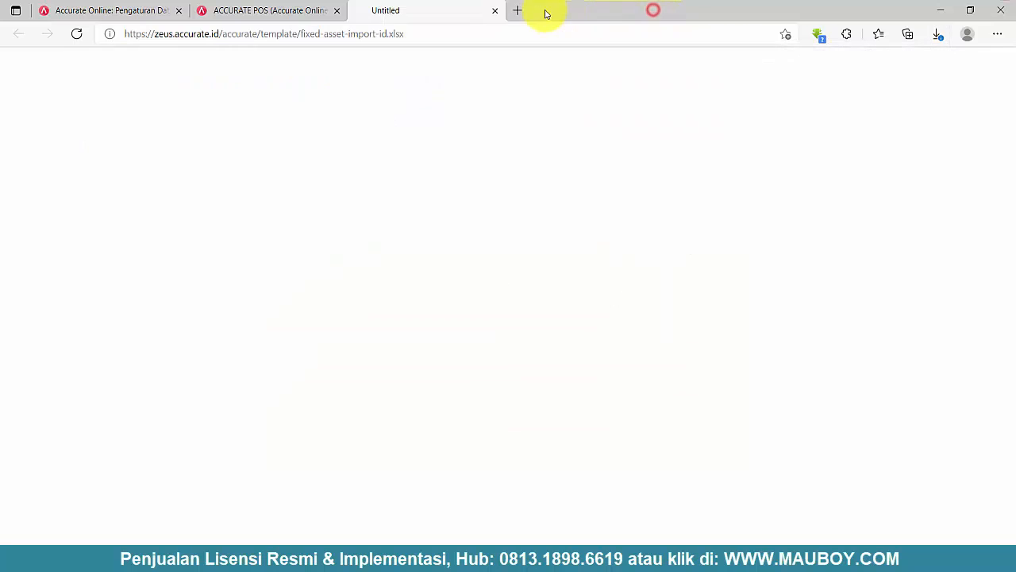
{"action": "left_click", "coordinate": [493, 12]}
Step: Choose the file 07. Daftar Aset Tetap - Fixed Asset for the import and upload it
{"action": "left_click", "coordinate": [522, 332]}
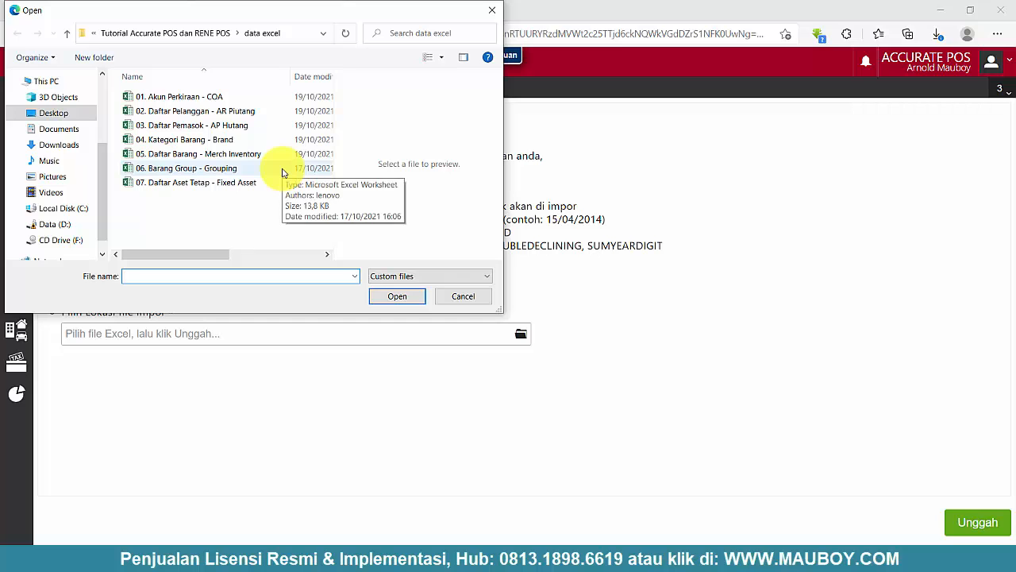
{"action": "left_click", "coordinate": [211, 182]}
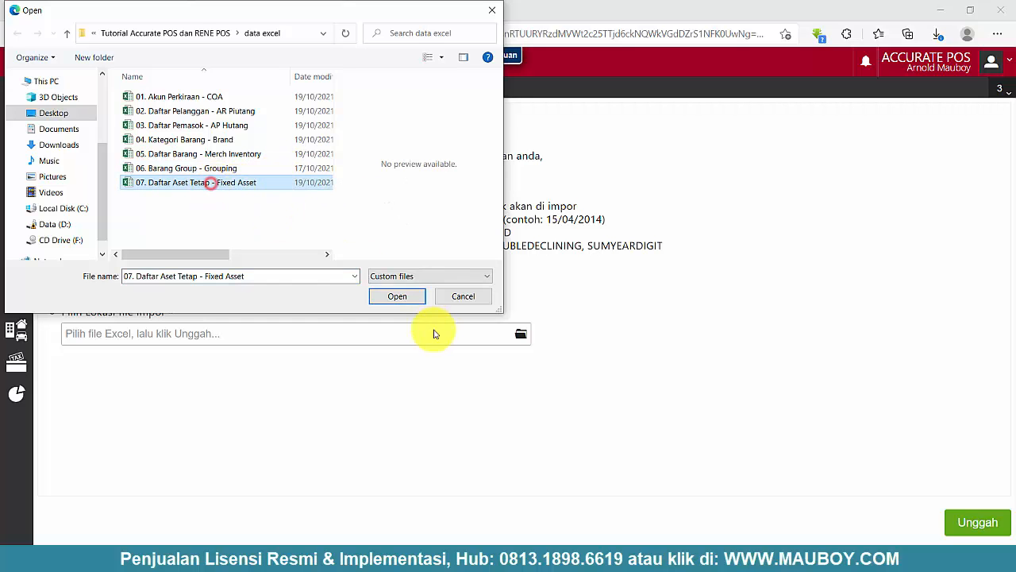
{"action": "left_click", "coordinate": [397, 296]}
{"action": "left_click", "coordinate": [976, 522]}
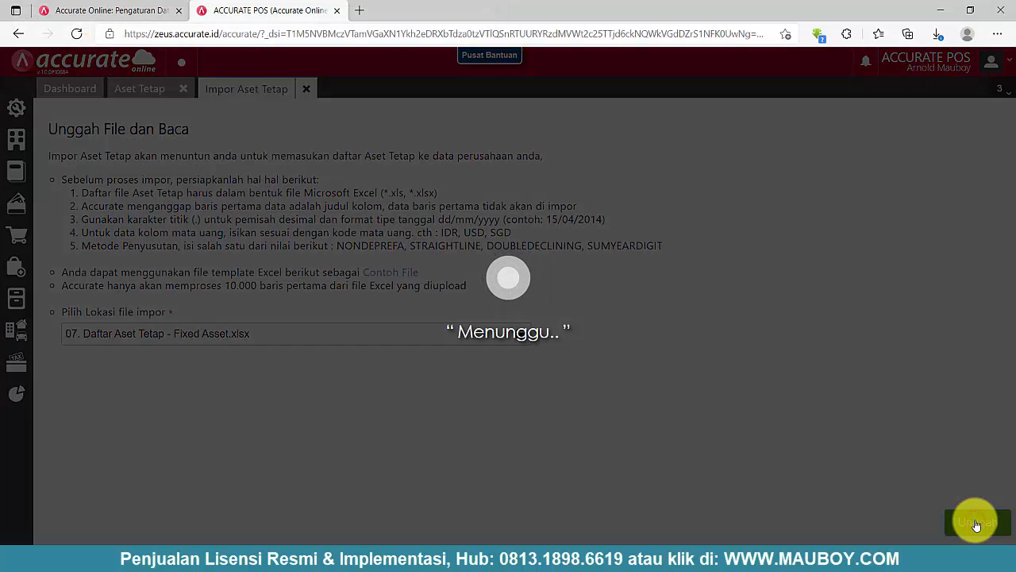
Step: Review the import's column mapping, from the asset details through Akun Pengeluaran, and look at the source files folder
{"action": "scroll", "coordinate": [447, 272], "scroll_direction": "down", "scroll_amount": 3}
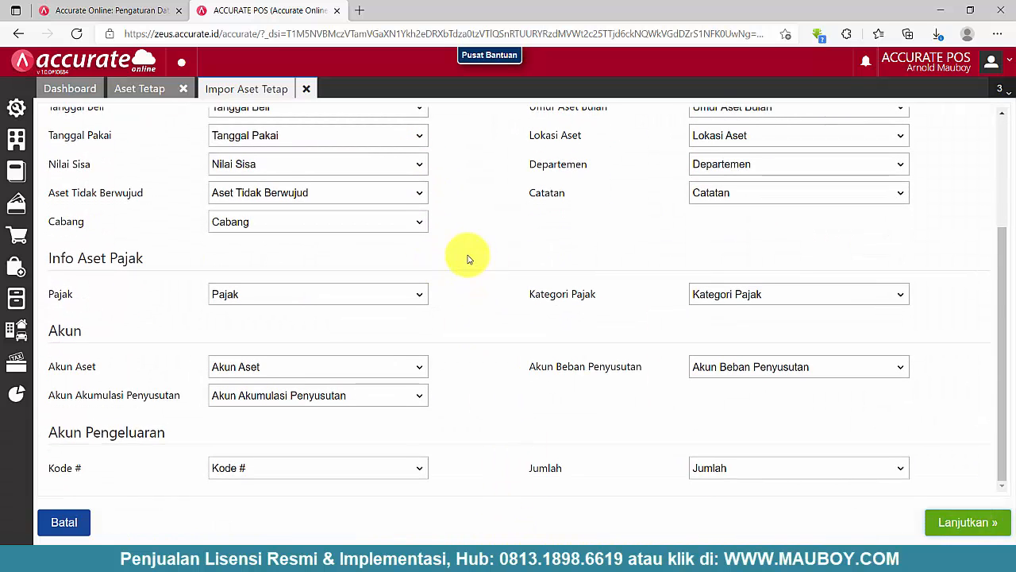
{"action": "scroll", "coordinate": [465, 256], "scroll_direction": "up", "scroll_amount": 3}
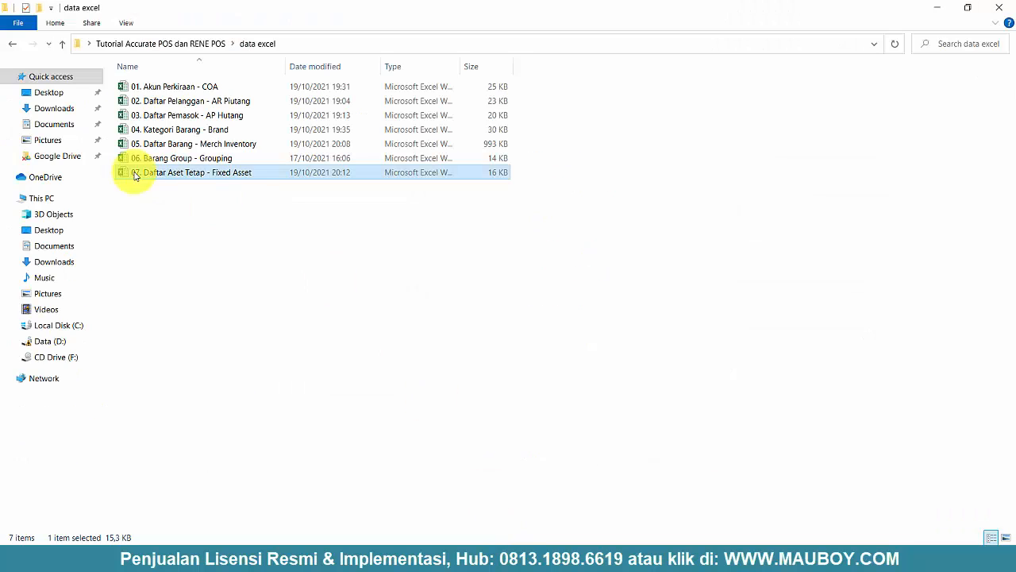
{"action": "left_click", "coordinate": [162, 159]}
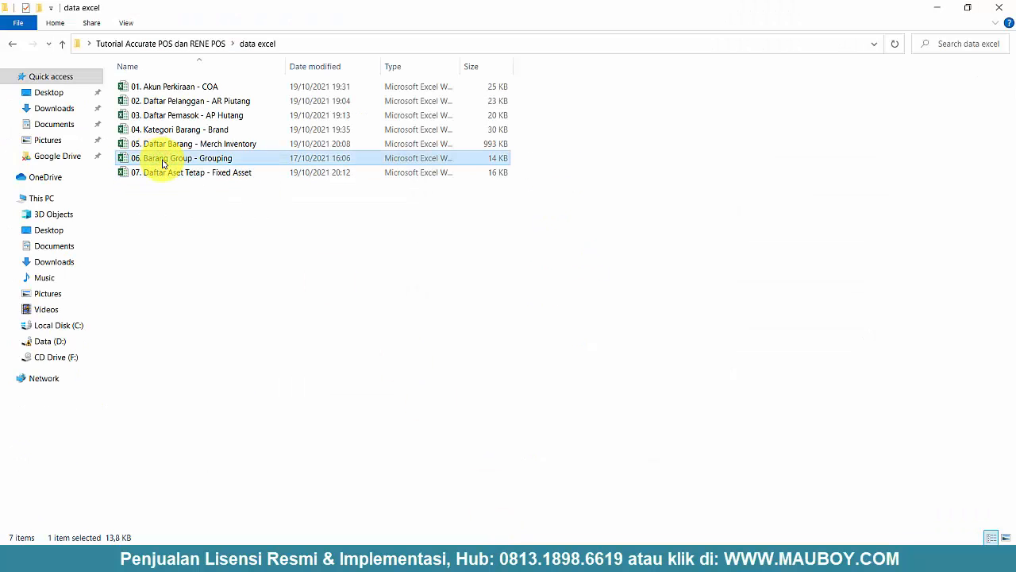
{"action": "left_click", "coordinate": [944, 8]}
{"action": "scroll", "coordinate": [517, 331], "scroll_direction": "down", "scroll_amount": 2}
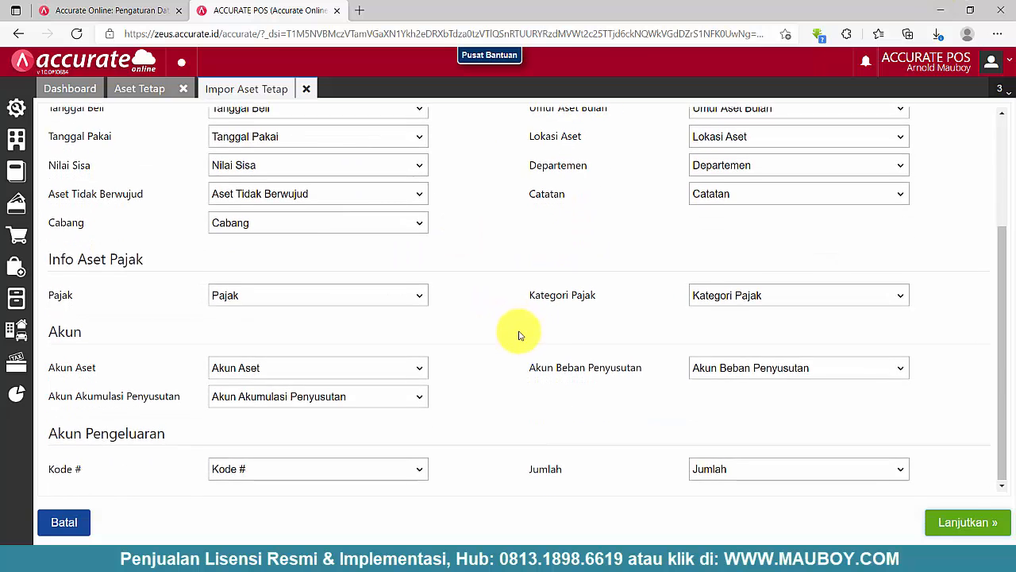
{"action": "scroll", "coordinate": [518, 334], "scroll_direction": "up", "scroll_amount": 2}
Step: Accept the column mapping and data preview, run the fixed asset import and close its result page
{"action": "left_click", "coordinate": [982, 531]}
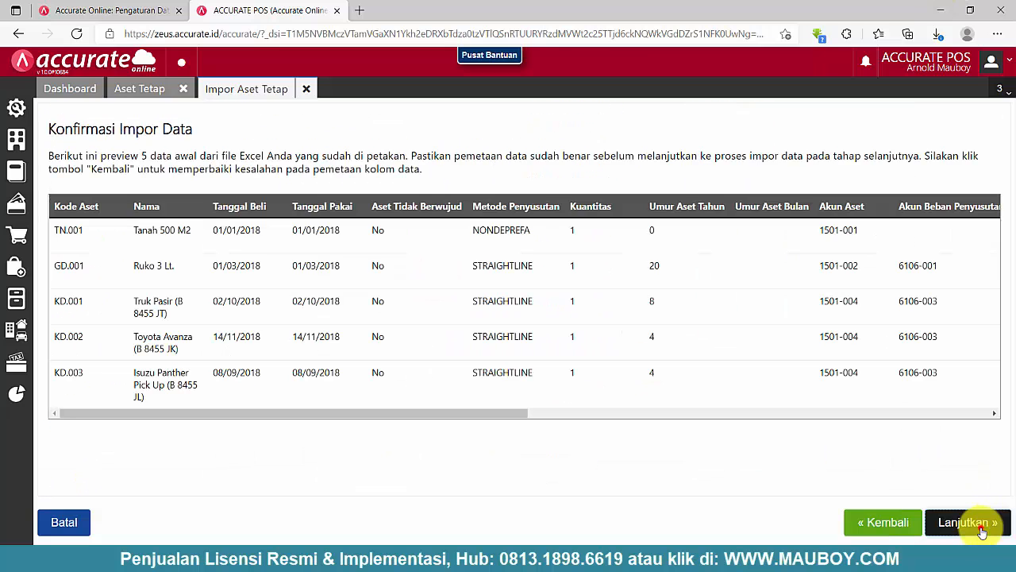
{"action": "left_click", "coordinate": [982, 530]}
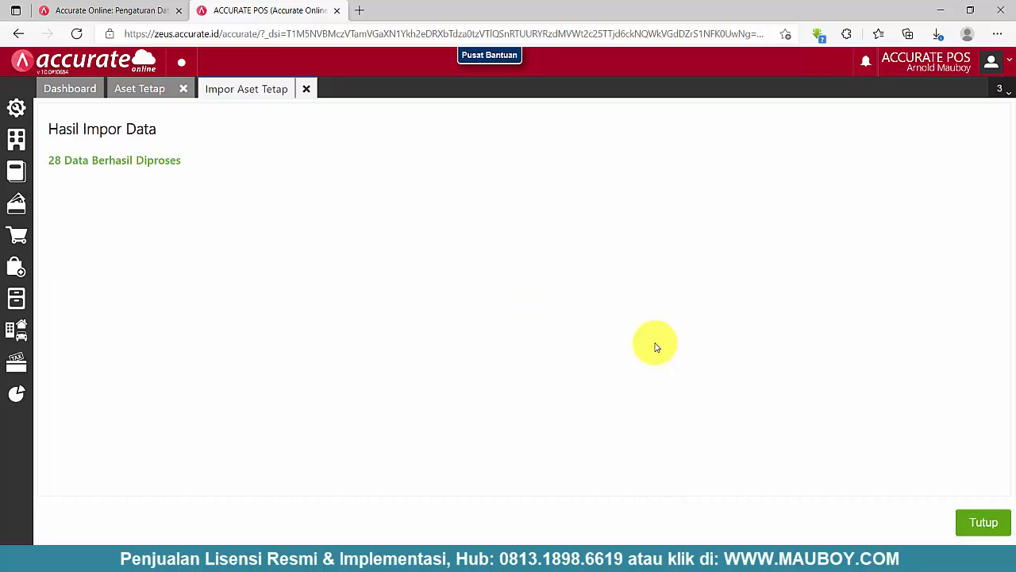
{"action": "left_click", "coordinate": [992, 524]}
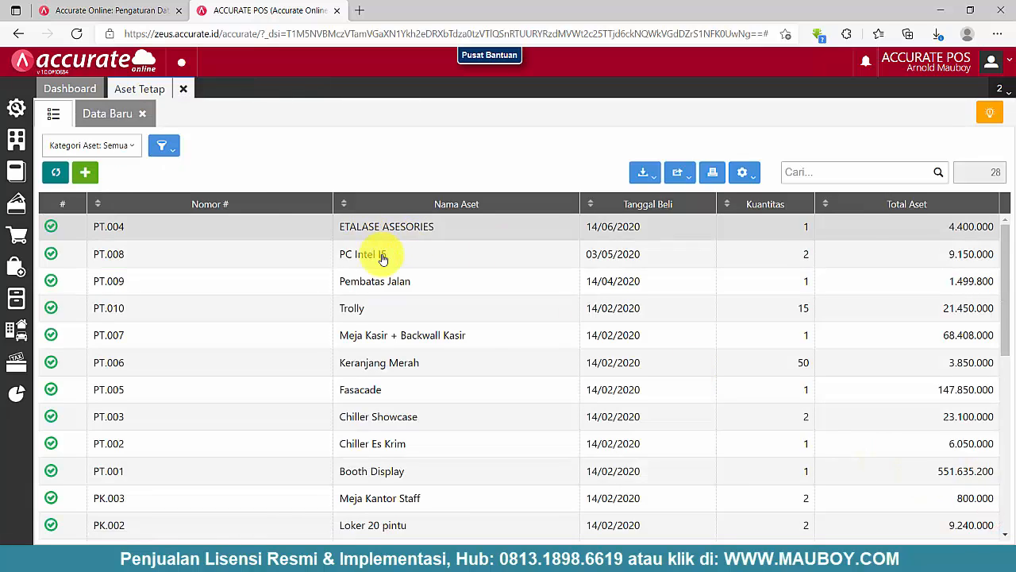
Step: Look over the imported asset list and display the Neraca (Standar) report as of 31/12/2020
{"action": "scroll", "coordinate": [382, 258], "scroll_direction": "down", "scroll_amount": 3}
{"action": "scroll", "coordinate": [476, 335], "scroll_direction": "up", "scroll_amount": 3}
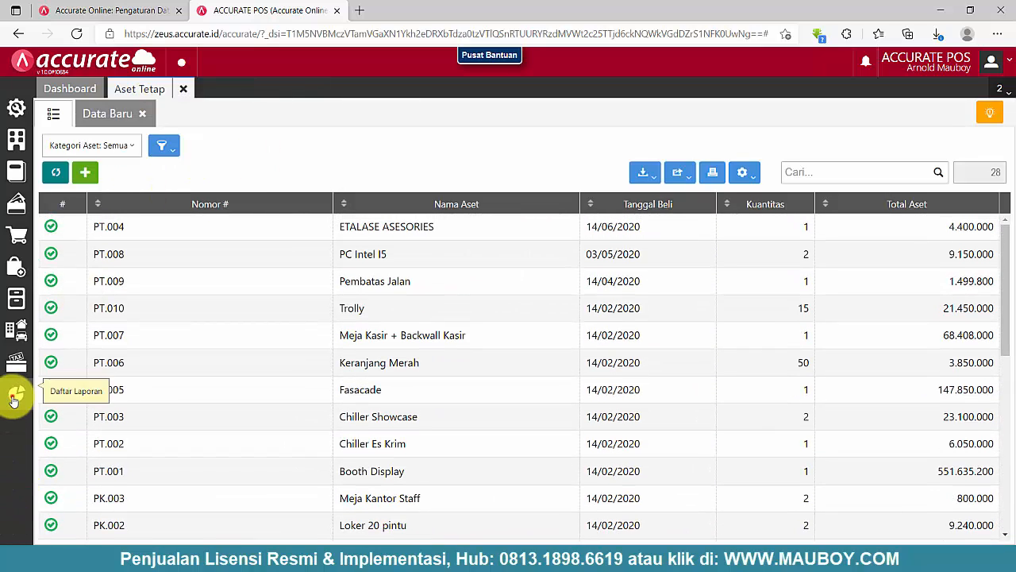
{"action": "mouse_move", "coordinate": [14, 397]}
{"action": "left_click", "coordinate": [65, 399]}
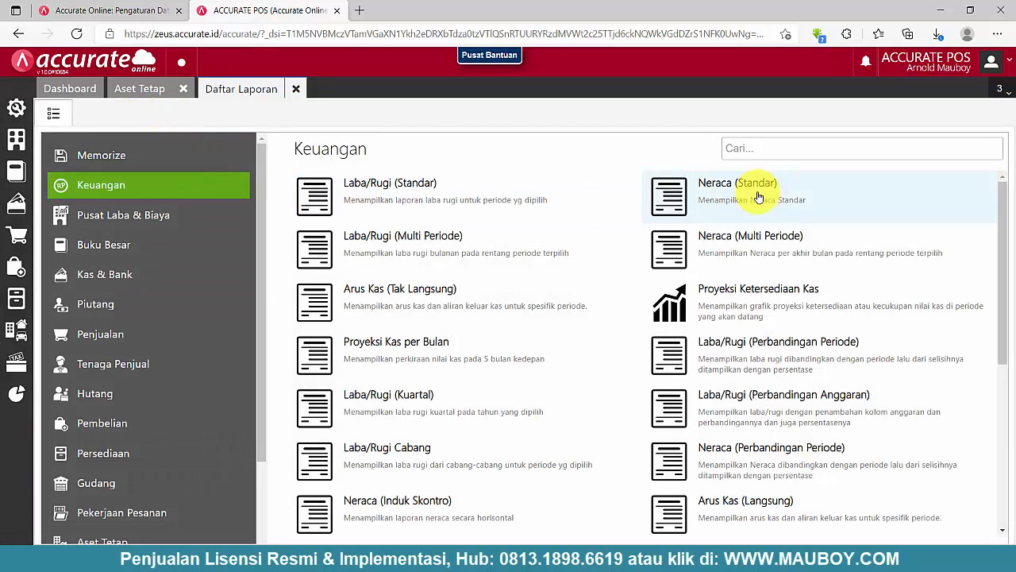
{"action": "left_click", "coordinate": [756, 195]}
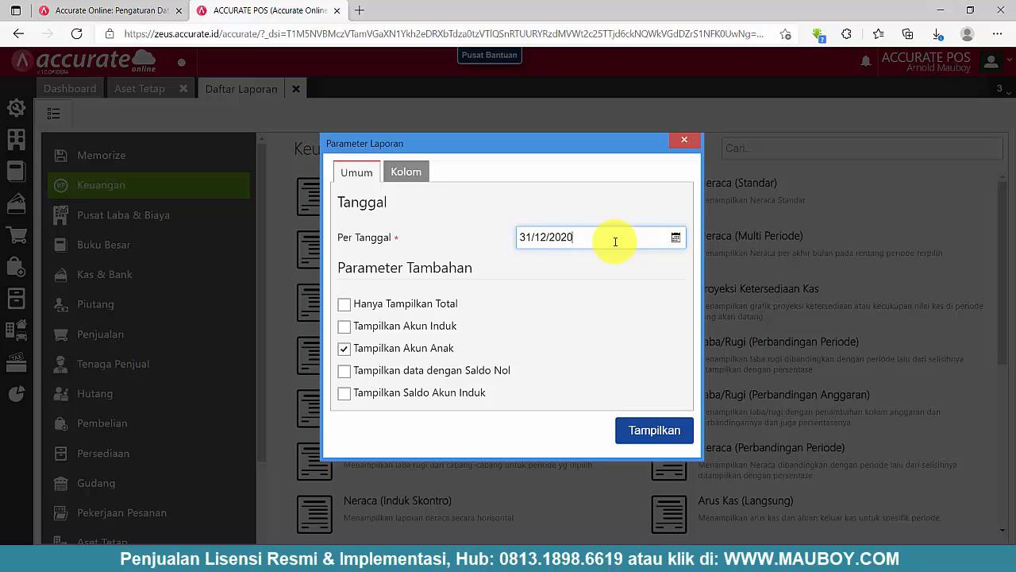
{"action": "left_click", "coordinate": [658, 420]}
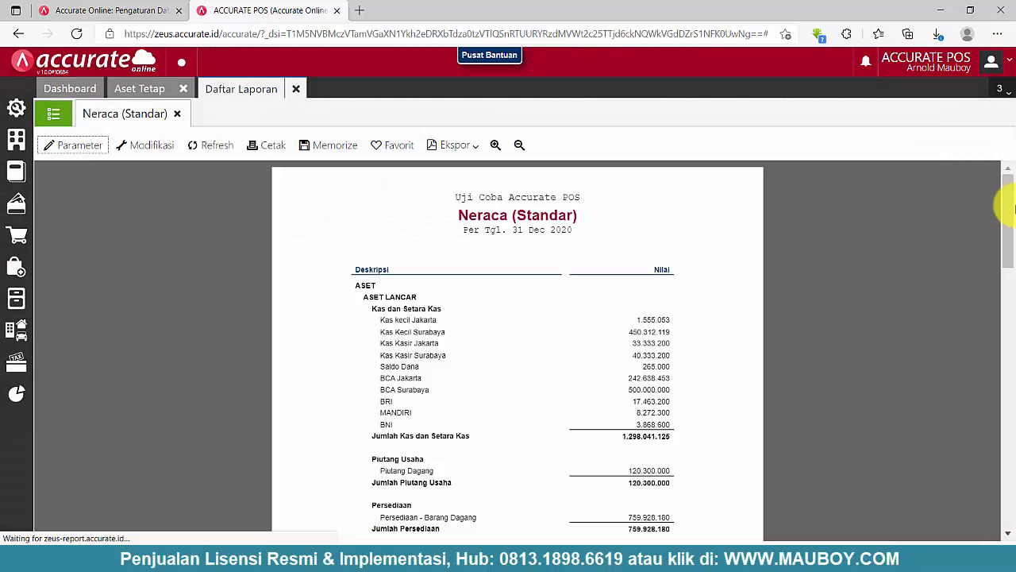
Step: Examine the Equitas Saldo Awal line and the fixed asset accounts under Nilai Histori in the balance sheet
{"action": "left_click_drag", "start_coordinate": [1011, 208], "coordinate": [1000, 425]}
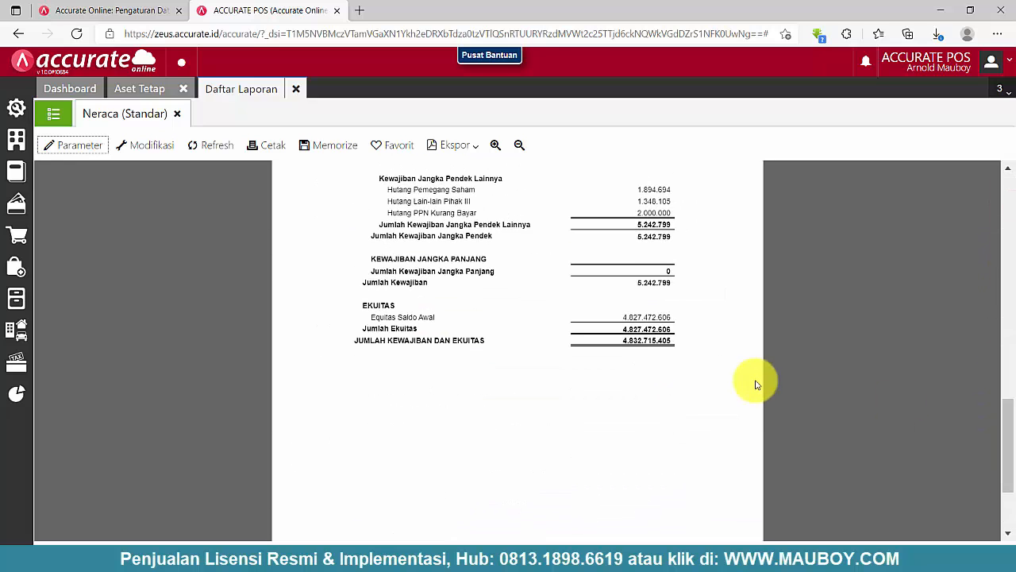
{"action": "left_click_drag", "start_coordinate": [684, 320], "coordinate": [617, 317]}
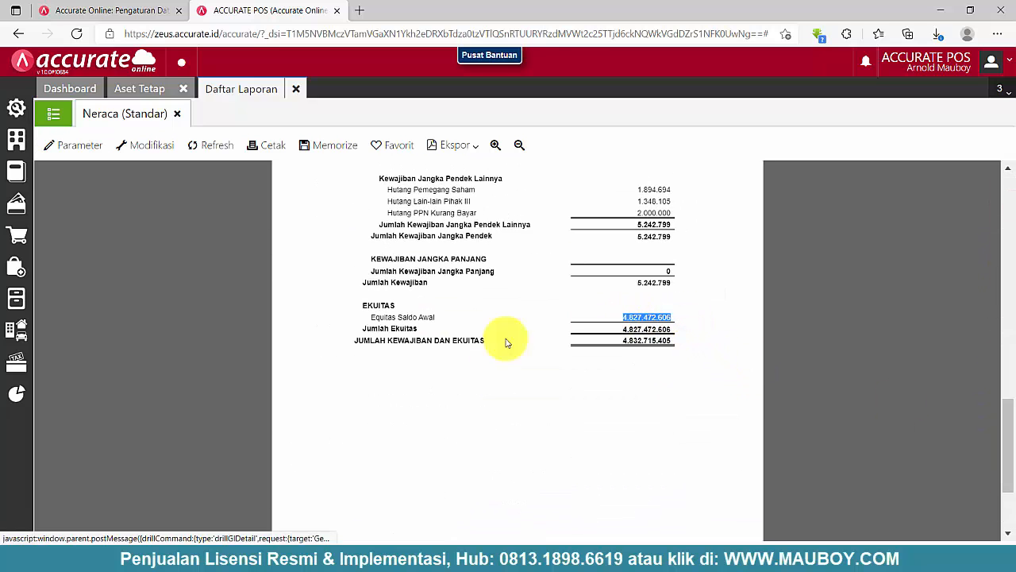
{"action": "left_click", "coordinate": [484, 431]}
{"action": "scroll", "coordinate": [526, 392], "scroll_direction": "up", "scroll_amount": 3}
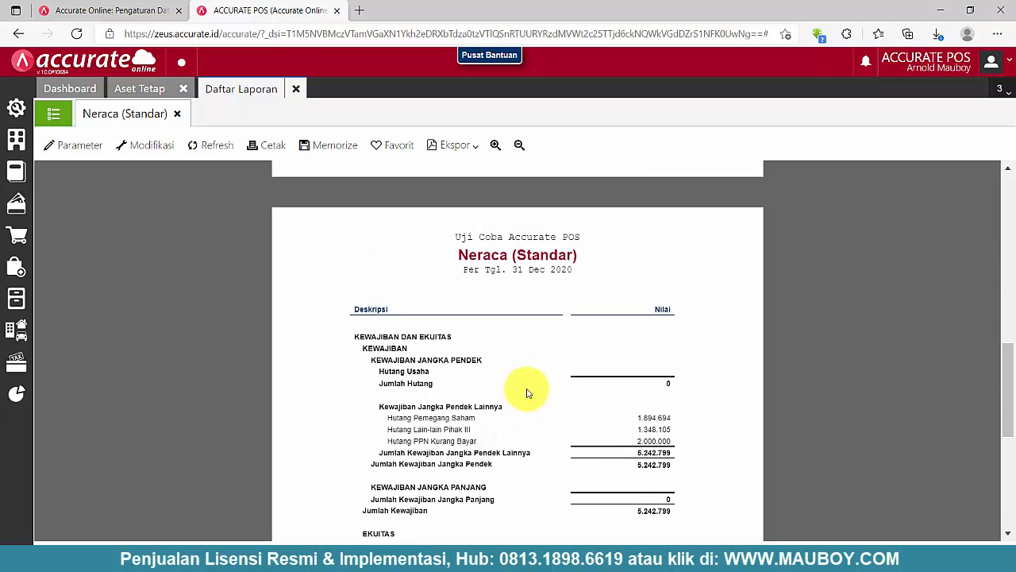
{"action": "scroll", "coordinate": [526, 393], "scroll_direction": "up", "scroll_amount": 5}
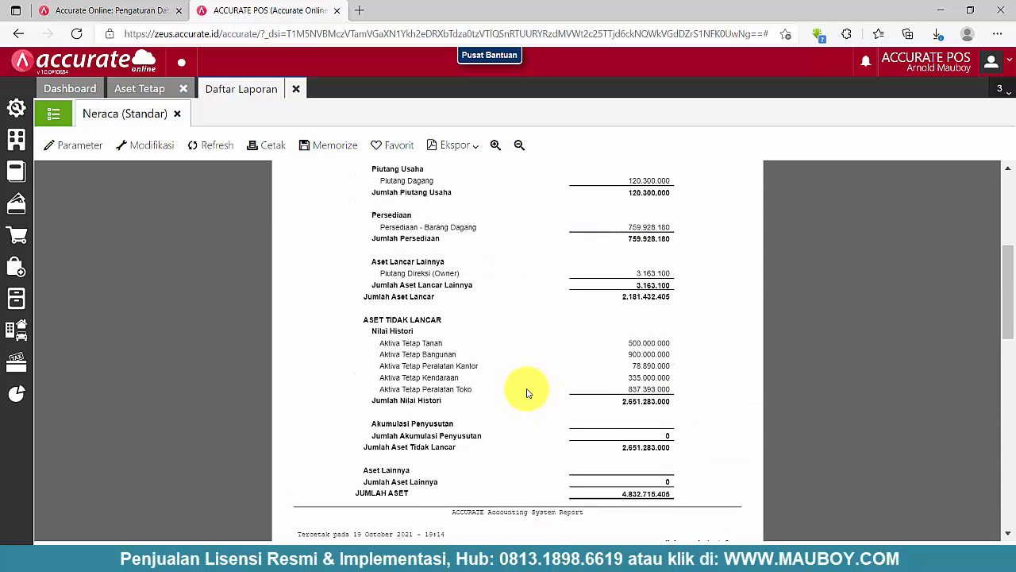
{"action": "left_click_drag", "start_coordinate": [388, 347], "coordinate": [687, 408]}
{"action": "left_click", "coordinate": [724, 404]}
{"action": "left_click_drag", "start_coordinate": [362, 347], "coordinate": [659, 408]}
{"action": "left_click", "coordinate": [717, 412]}
{"action": "scroll", "coordinate": [714, 408], "scroll_direction": "down", "scroll_amount": 7}
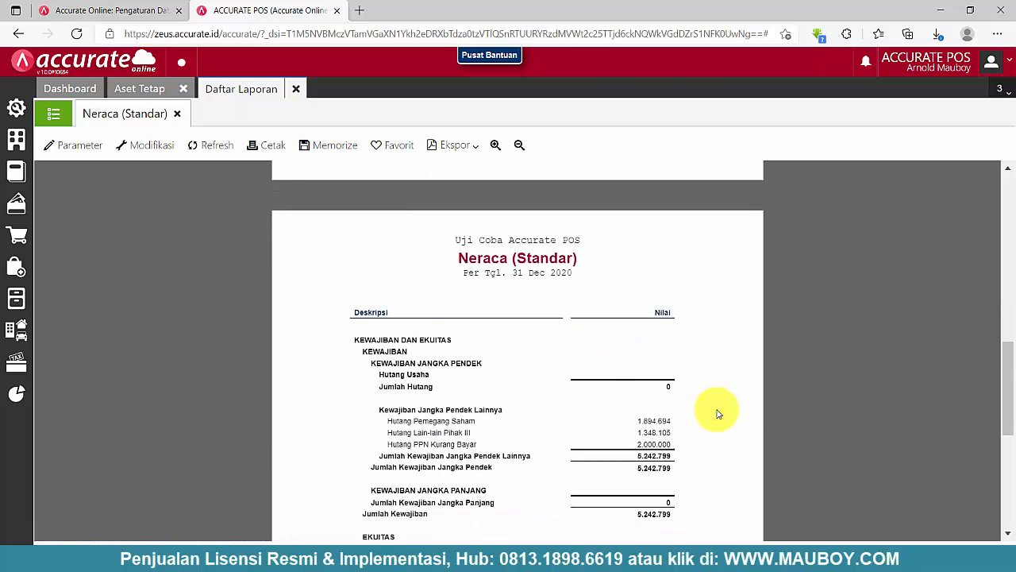
Step: Recheck the Equitas Saldo Awal line, enlarge the report and look through its asset and liability sections
{"action": "left_click_drag", "start_coordinate": [656, 316], "coordinate": [615, 322]}
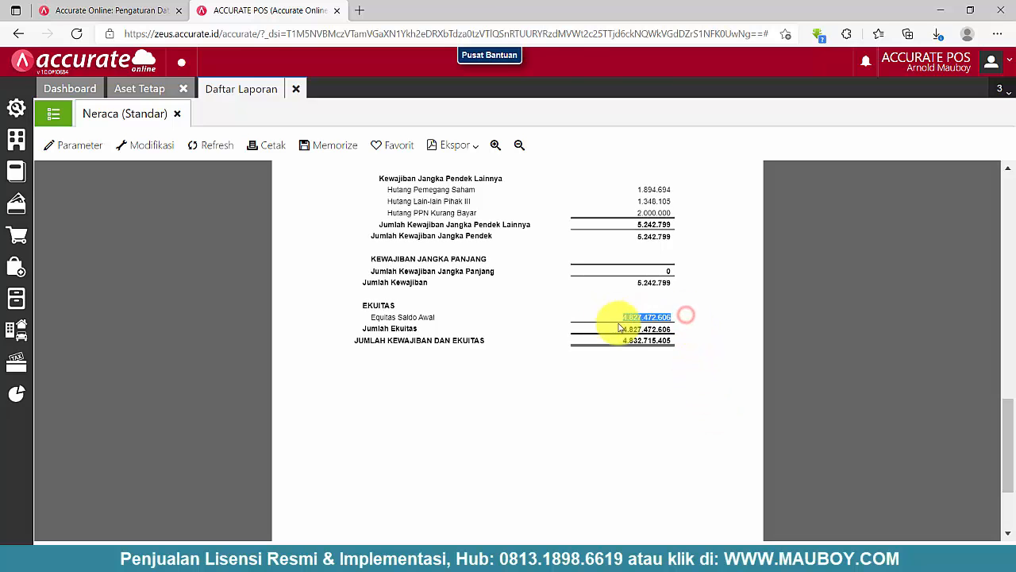
{"action": "left_click", "coordinate": [685, 410]}
{"action": "scroll", "coordinate": [717, 392], "scroll_direction": "up", "scroll_amount": 4}
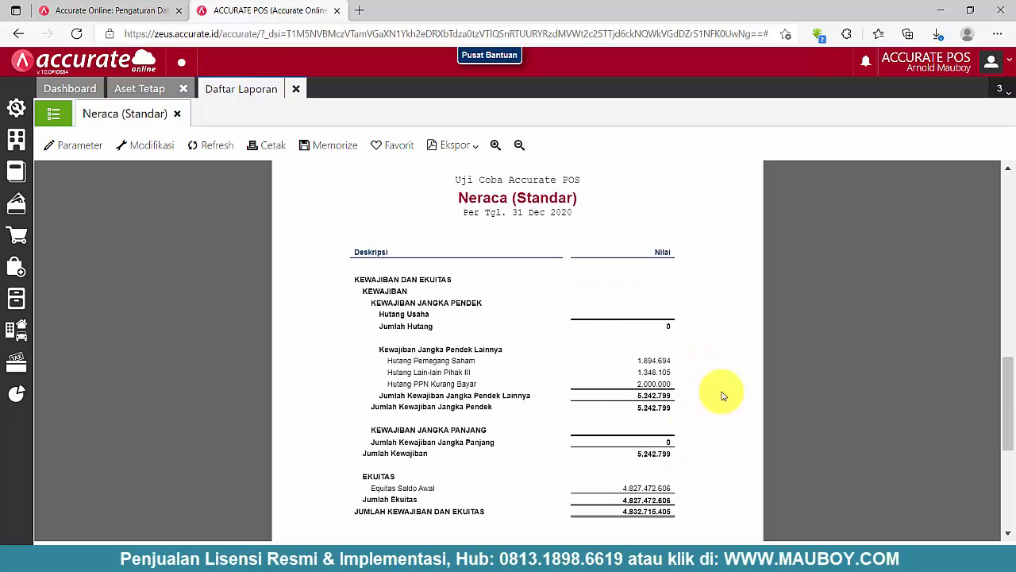
{"action": "left_click_drag", "start_coordinate": [438, 486], "coordinate": [395, 486]}
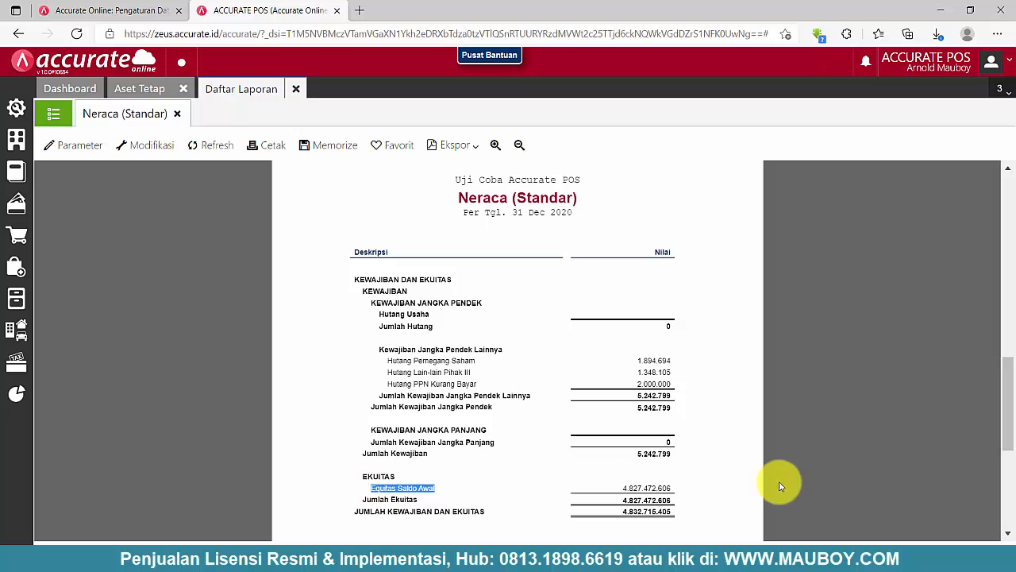
{"action": "left_click", "coordinate": [721, 482]}
{"action": "left_click", "coordinate": [495, 145]}
{"action": "left_click", "coordinate": [495, 145]}
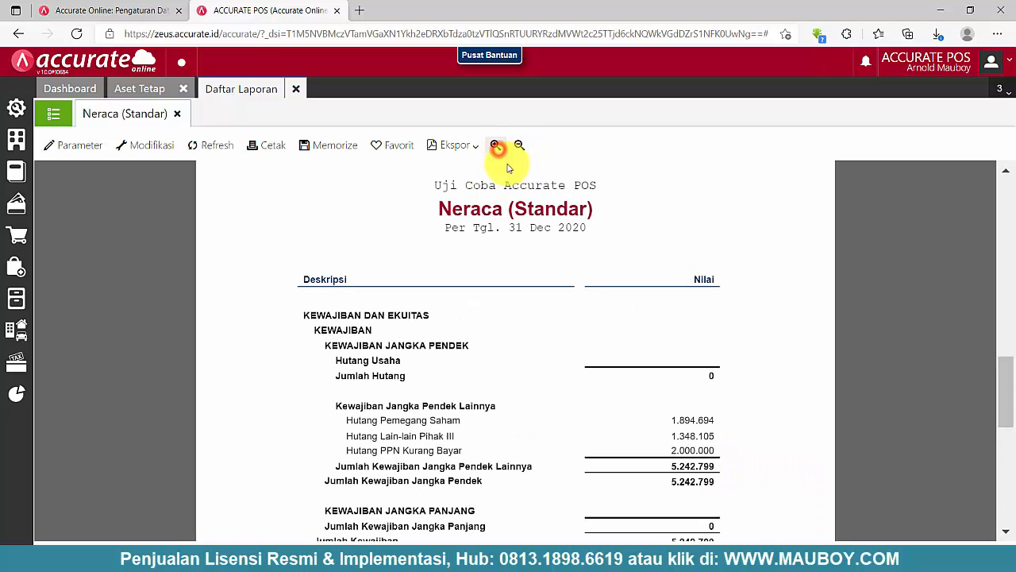
{"action": "scroll", "coordinate": [630, 325], "scroll_direction": "up", "scroll_amount": 10}
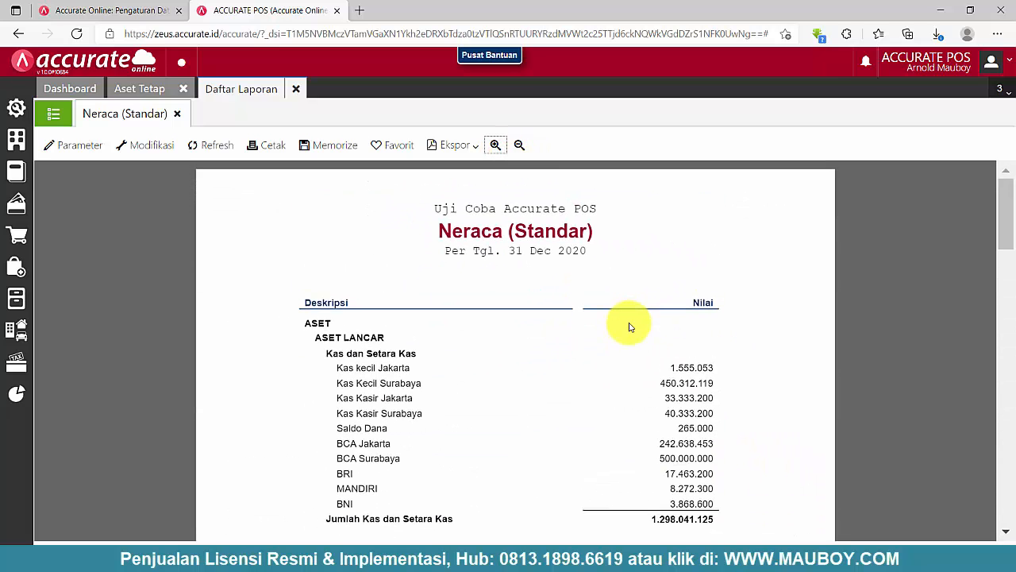
{"action": "scroll", "coordinate": [630, 324], "scroll_direction": "down", "scroll_amount": 15}
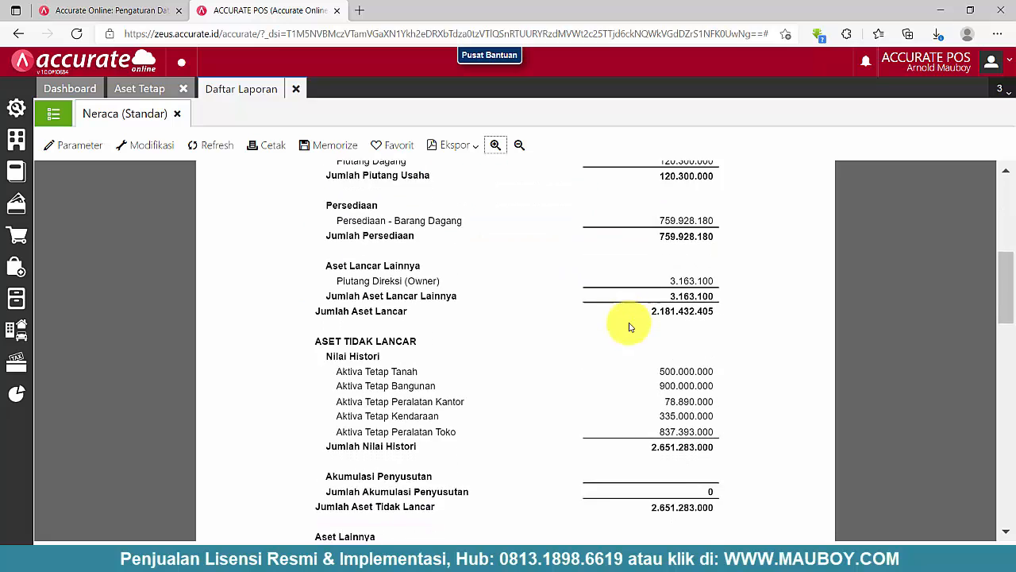
{"action": "scroll", "coordinate": [629, 325], "scroll_direction": "up", "scroll_amount": 3}
{"action": "scroll", "coordinate": [628, 325], "scroll_direction": "down", "scroll_amount": 5}
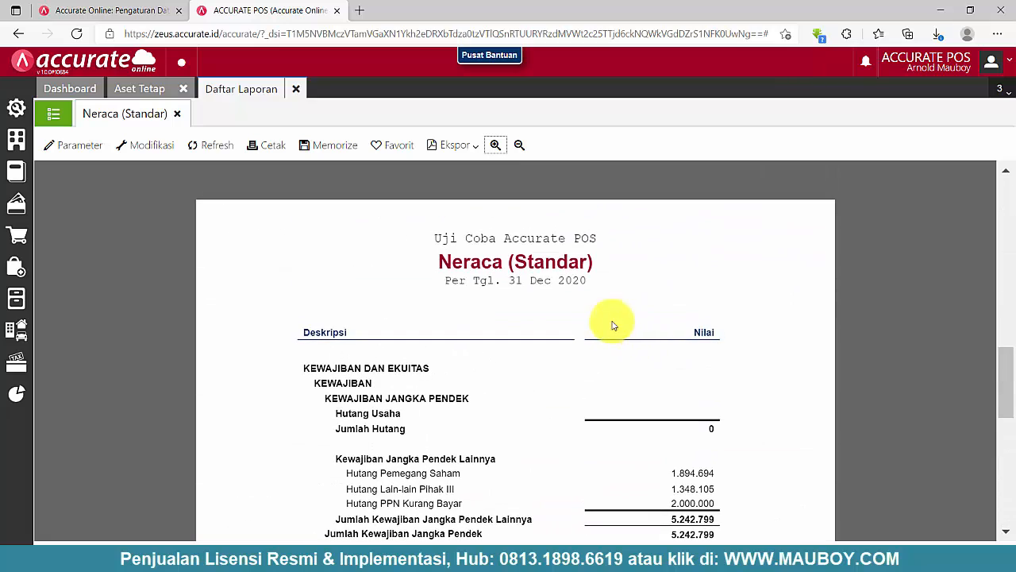
Step: Run and save Proses Akhir Bulan for Desember 2020, then close the form
{"action": "left_click", "coordinate": [16, 107]}
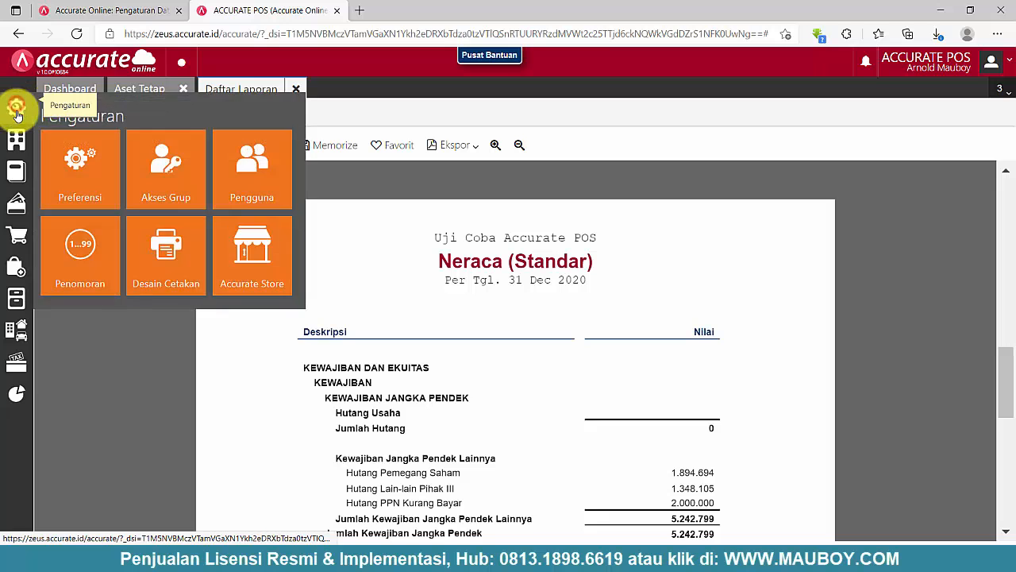
{"action": "left_click", "coordinate": [17, 146]}
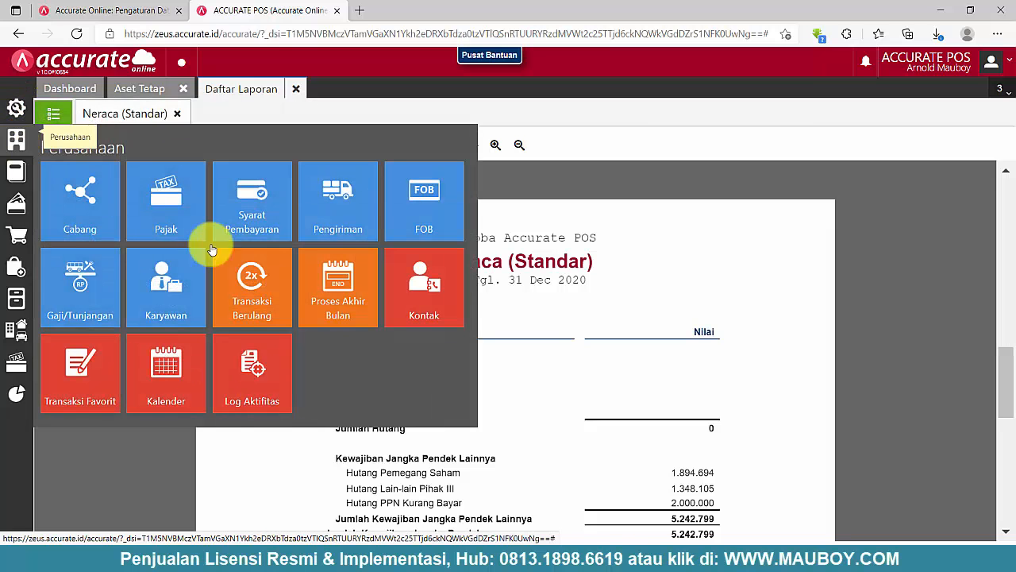
{"action": "left_click", "coordinate": [359, 302]}
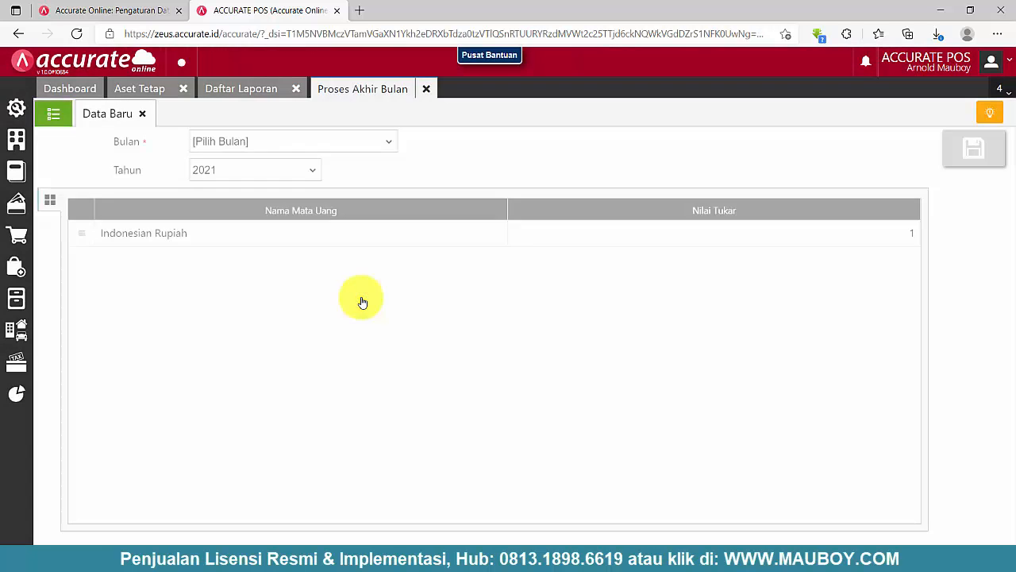
{"action": "left_click", "coordinate": [324, 141]}
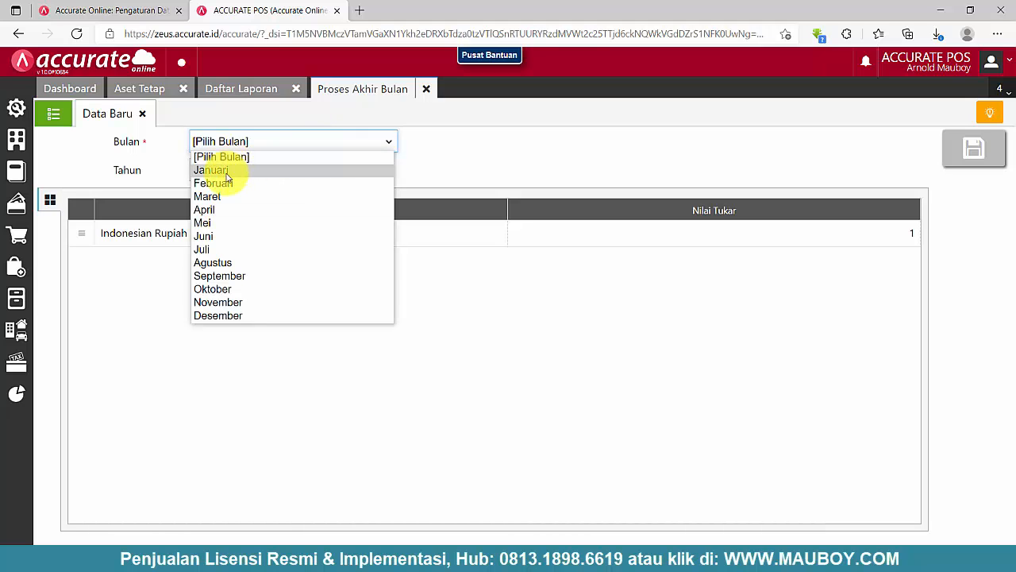
{"action": "left_click", "coordinate": [218, 316]}
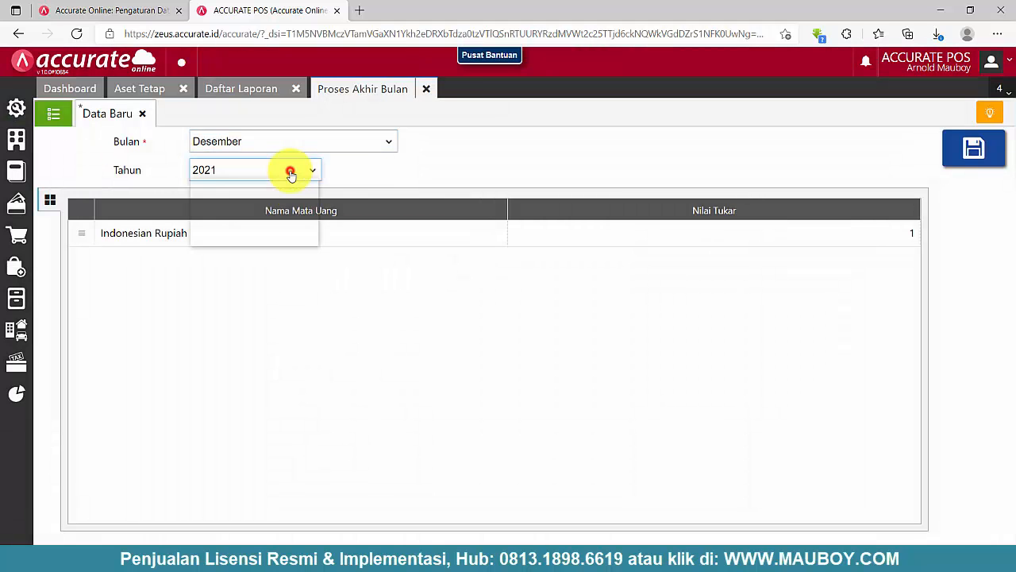
{"action": "left_click", "coordinate": [290, 170]}
{"action": "left_click", "coordinate": [223, 213]}
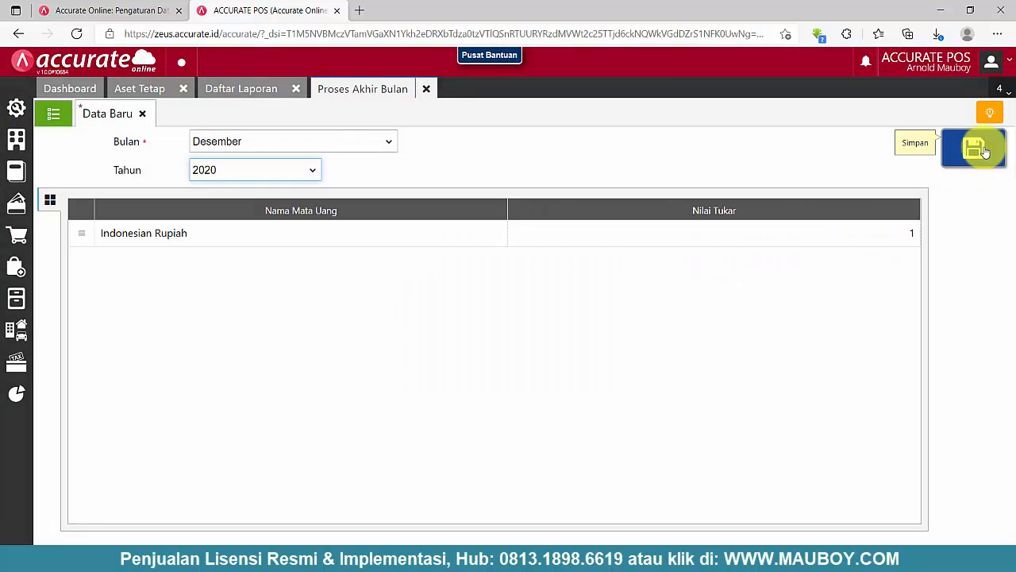
{"action": "left_click", "coordinate": [982, 151]}
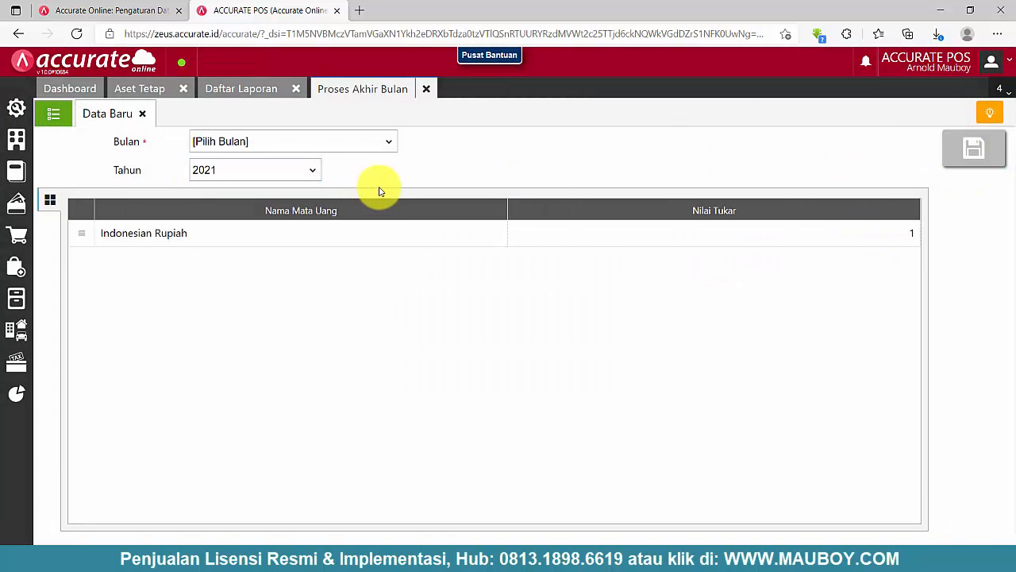
{"action": "left_click", "coordinate": [427, 92]}
Step: Check the Nilai Histori accounts and refresh the Neraca (Standar) report, retrying if necessary
{"action": "scroll", "coordinate": [528, 369], "scroll_direction": "down", "scroll_amount": 6}
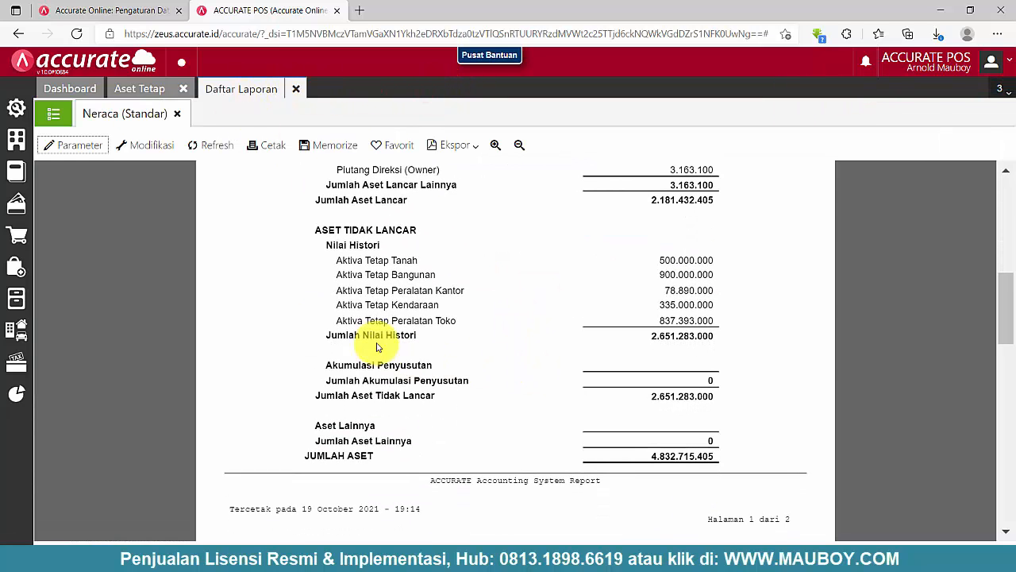
{"action": "left_click_drag", "start_coordinate": [727, 321], "coordinate": [322, 255]}
{"action": "left_click", "coordinate": [740, 294]}
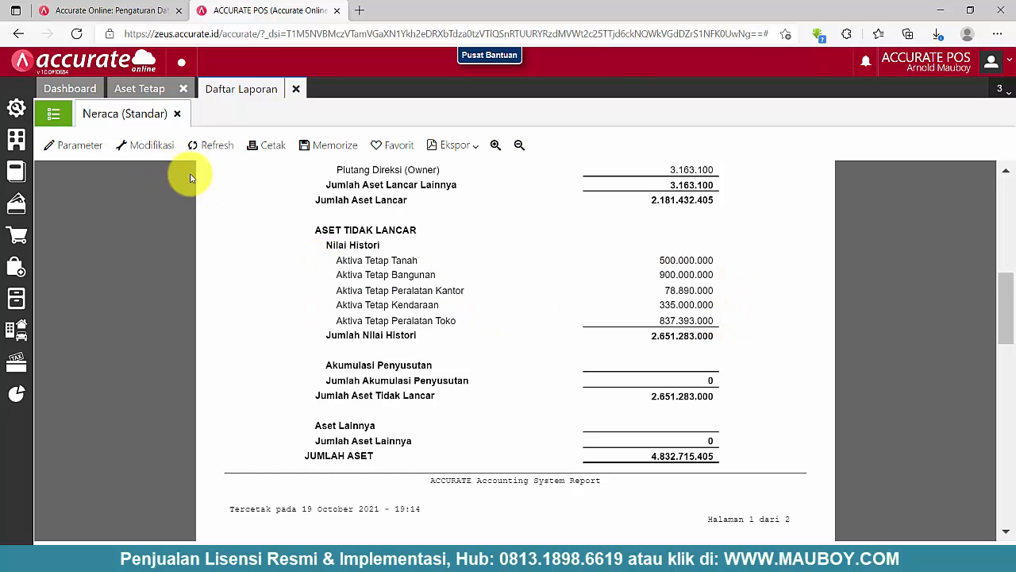
{"action": "left_click", "coordinate": [211, 146]}
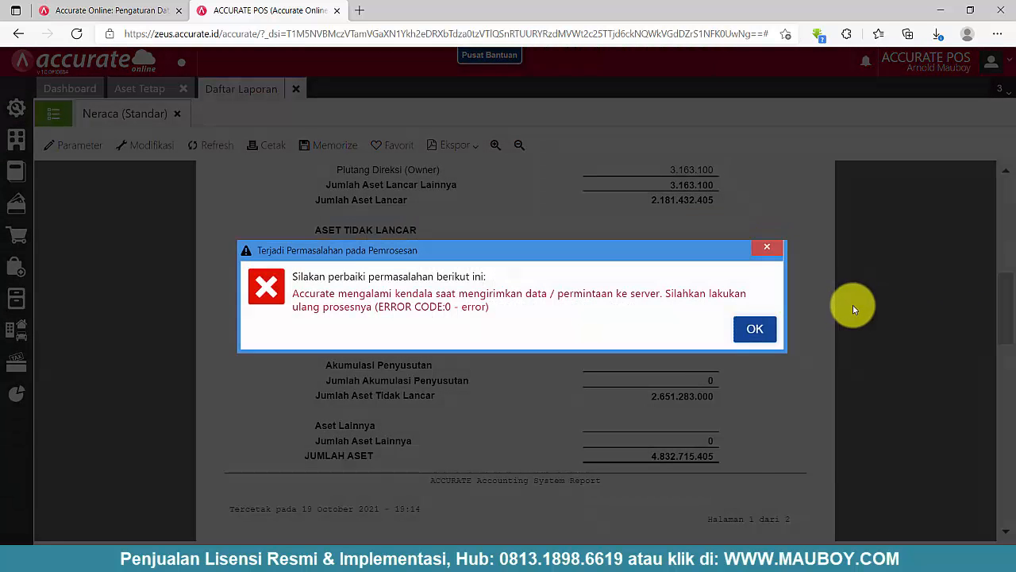
{"action": "left_click", "coordinate": [755, 329]}
{"action": "left_click", "coordinate": [211, 145]}
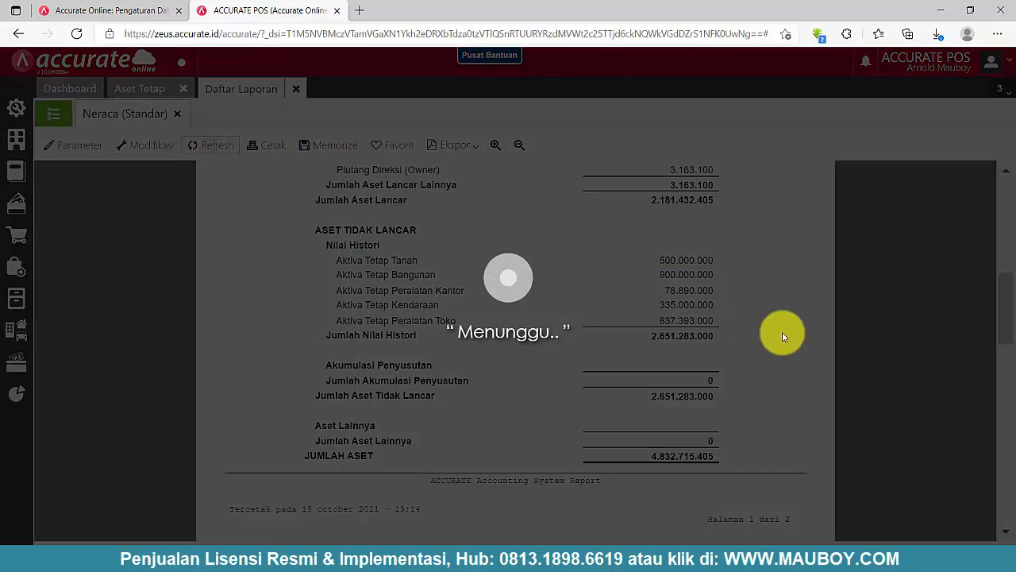
Step: Examine the Akumulasi Penyusutan accounts and the Equitas Saldo Awal value in the refreshed balance sheet
{"action": "scroll", "coordinate": [782, 337], "scroll_direction": "down", "scroll_amount": 4}
{"action": "scroll", "coordinate": [782, 337], "scroll_direction": "down", "scroll_amount": 5}
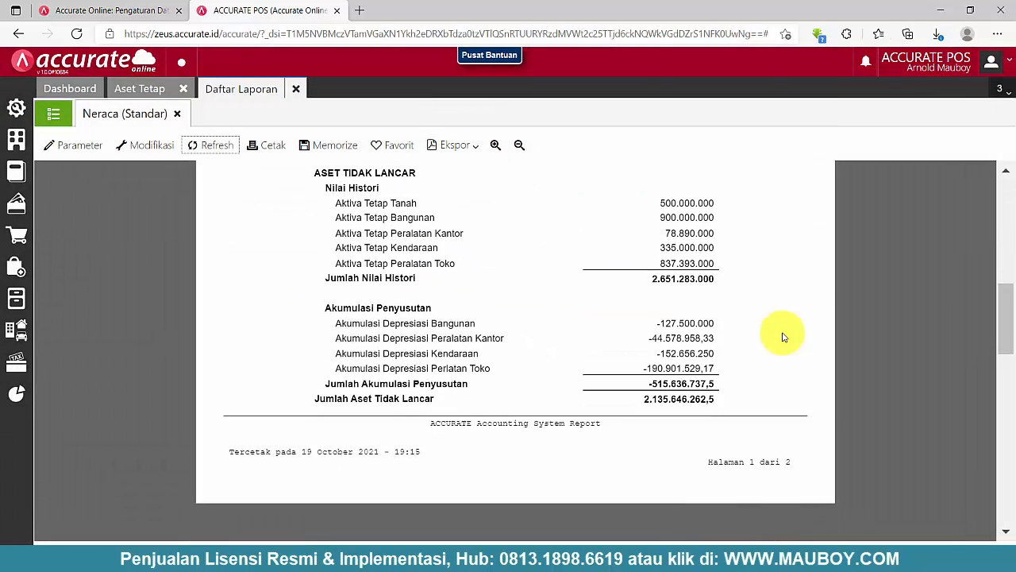
{"action": "left_click_drag", "start_coordinate": [627, 321], "coordinate": [744, 367]}
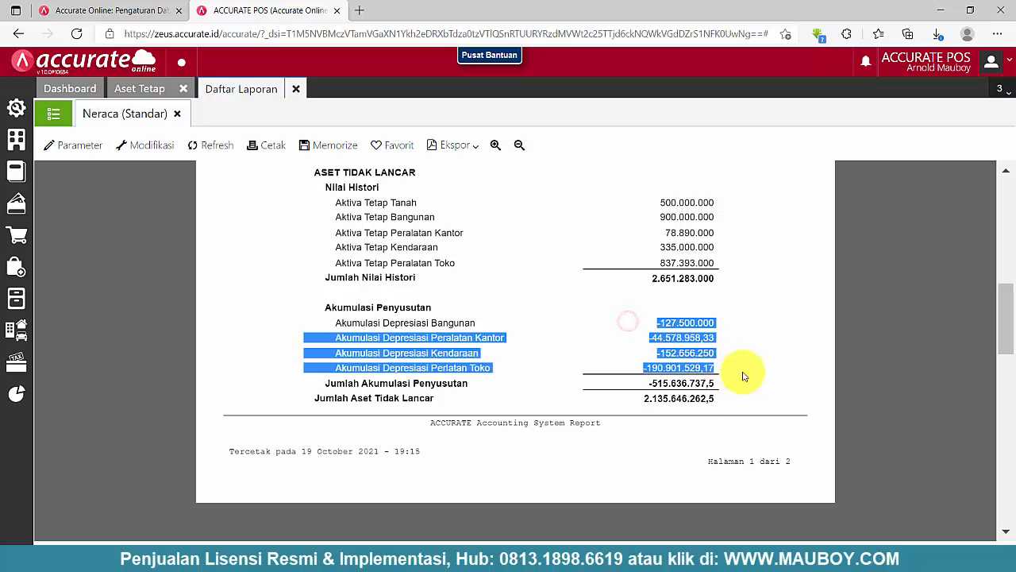
{"action": "left_click", "coordinate": [771, 368]}
{"action": "scroll", "coordinate": [774, 372], "scroll_direction": "down", "scroll_amount": 10}
{"action": "scroll", "coordinate": [773, 371], "scroll_direction": "up", "scroll_amount": 2}
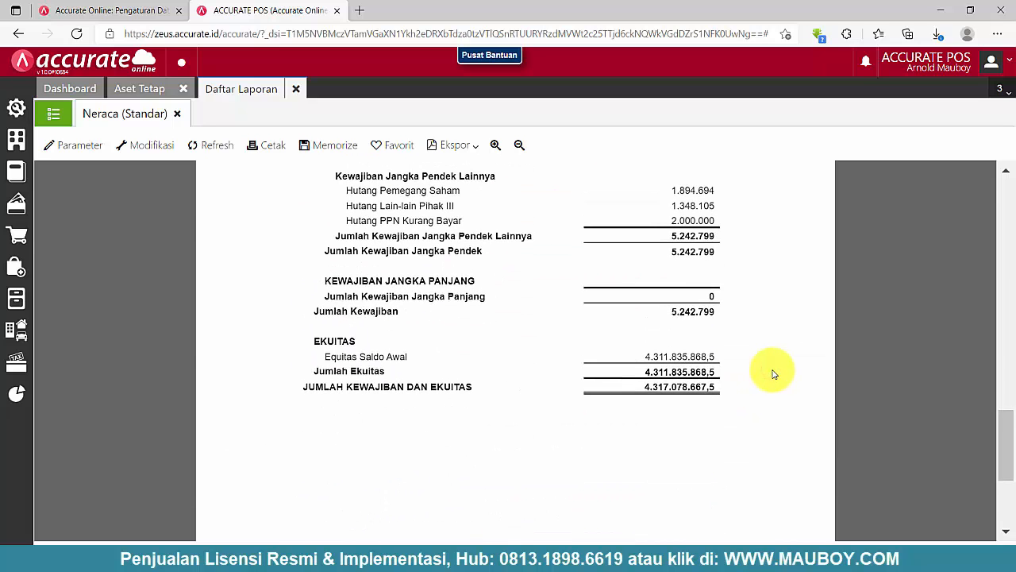
{"action": "left_click_drag", "start_coordinate": [717, 356], "coordinate": [640, 357]}
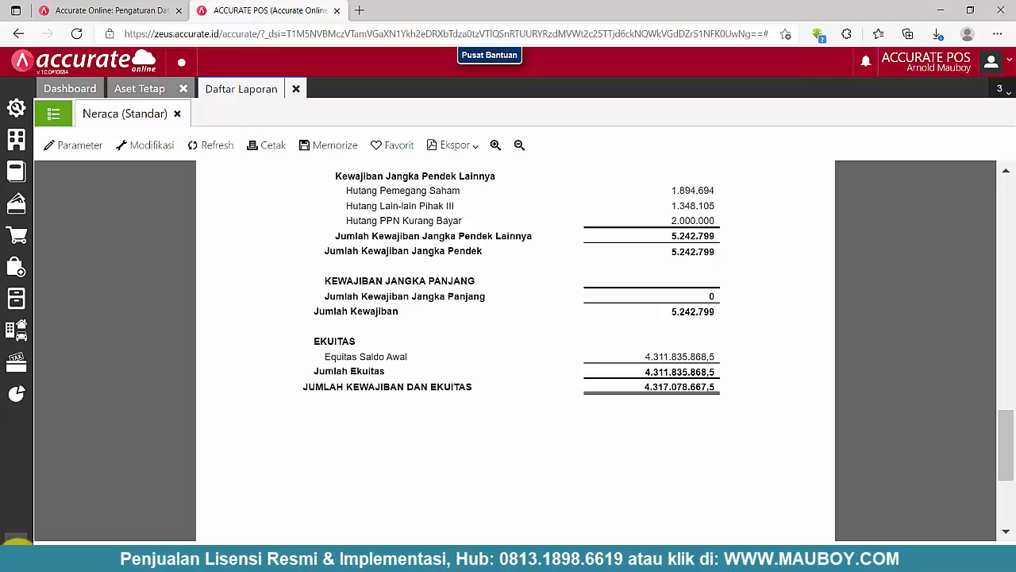
{"action": "left_click", "coordinate": [16, 556]}
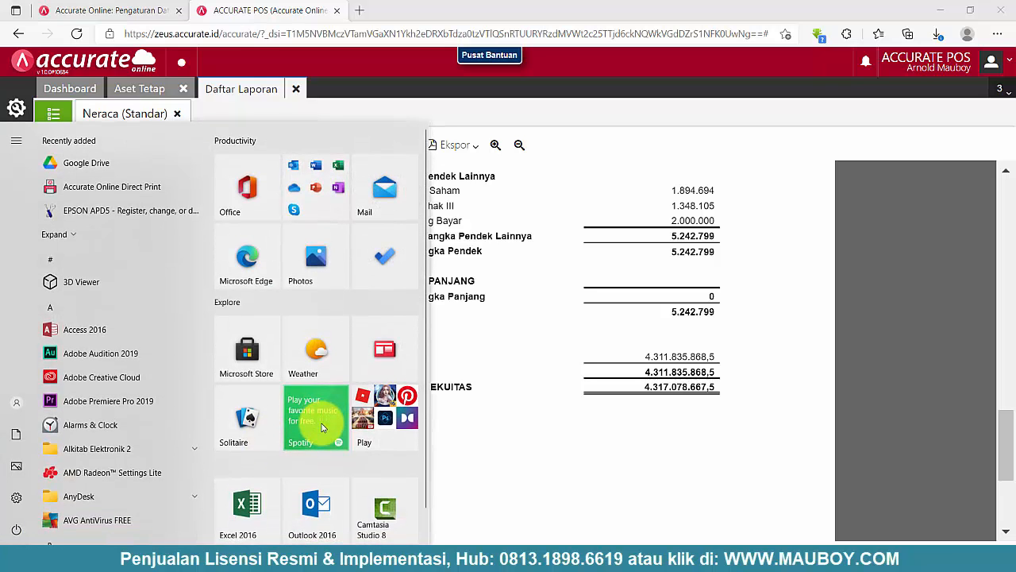
{"action": "left_click", "coordinate": [322, 427]}
{"action": "type", "text": "note"}
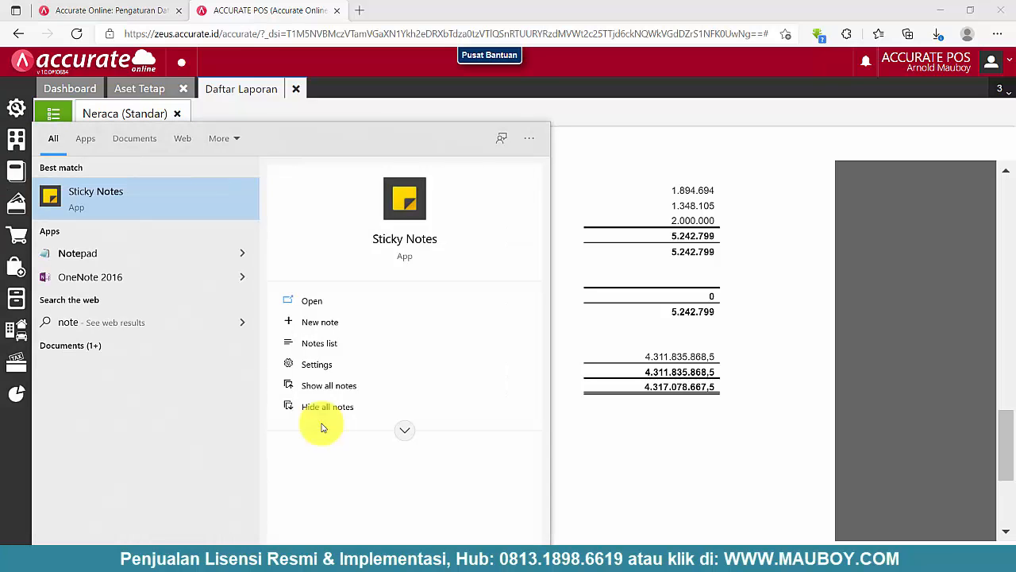
{"action": "left_click", "coordinate": [116, 250]}
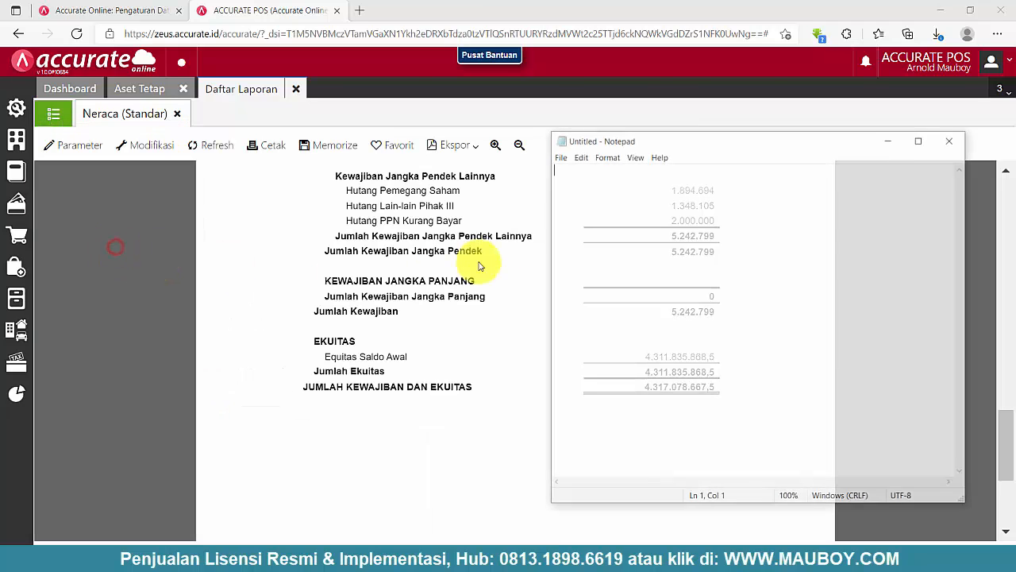
{"action": "left_click_drag", "start_coordinate": [656, 140], "coordinate": [232, 142]}
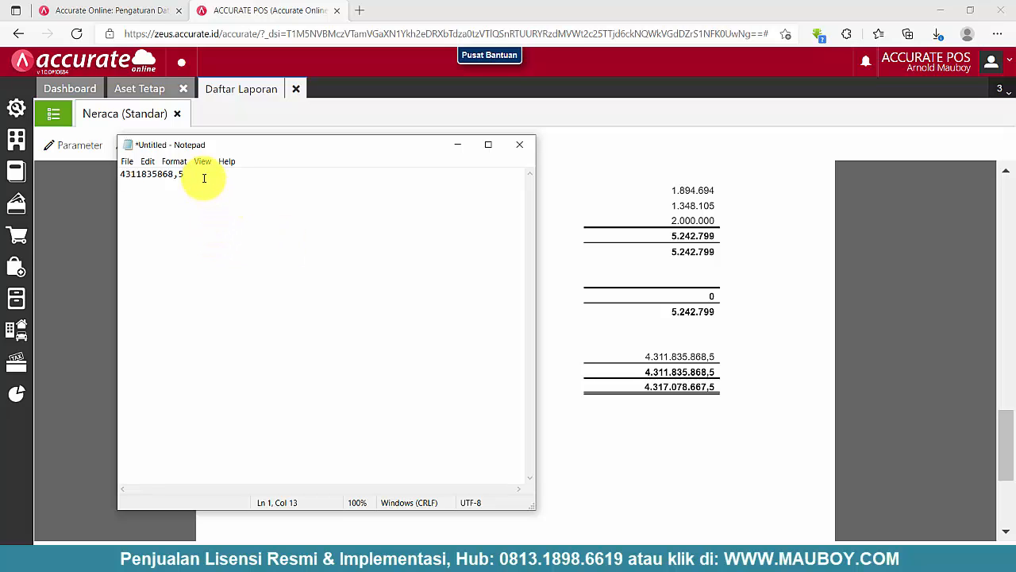
Step: Select the noted equity amount in Notepad, switch to Accurate Online and start a new Jurnal Umum entry dated 31/12/2020
{"action": "left_click_drag", "start_coordinate": [204, 178], "coordinate": [89, 173]}
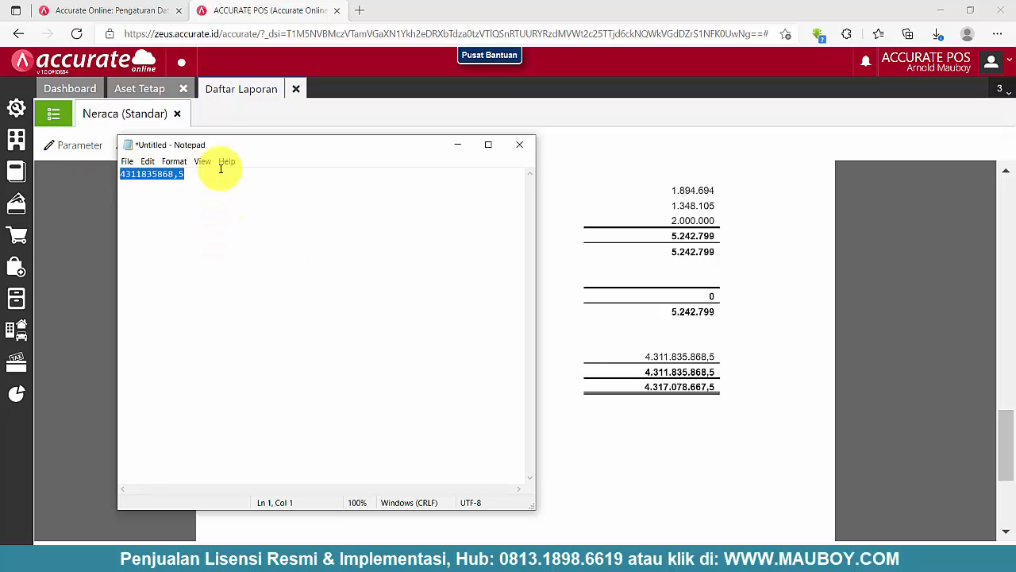
{"action": "left_click", "coordinate": [357, 100]}
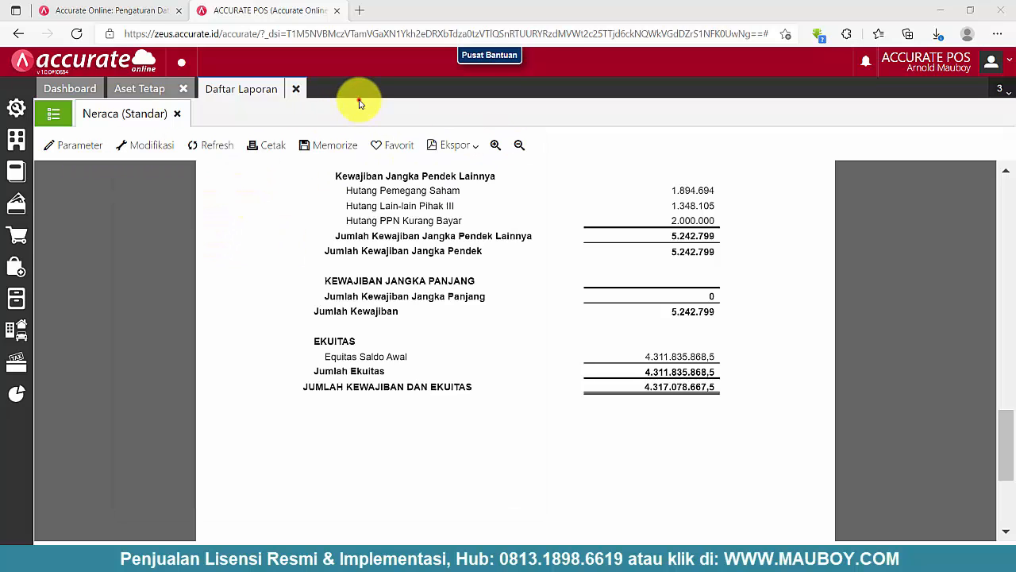
{"action": "left_click", "coordinate": [20, 153]}
{"action": "left_click", "coordinate": [21, 181]}
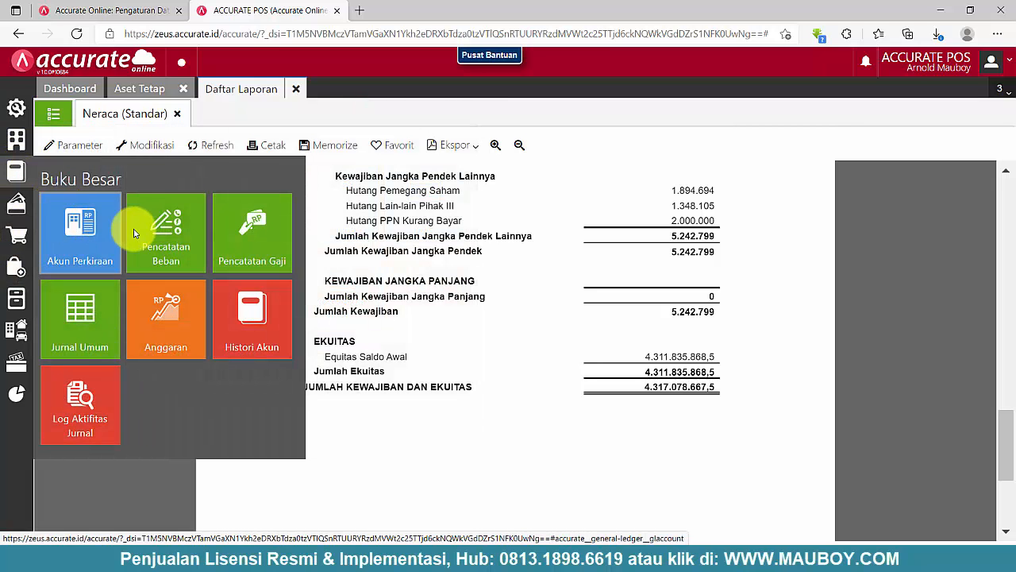
{"action": "left_click", "coordinate": [98, 315]}
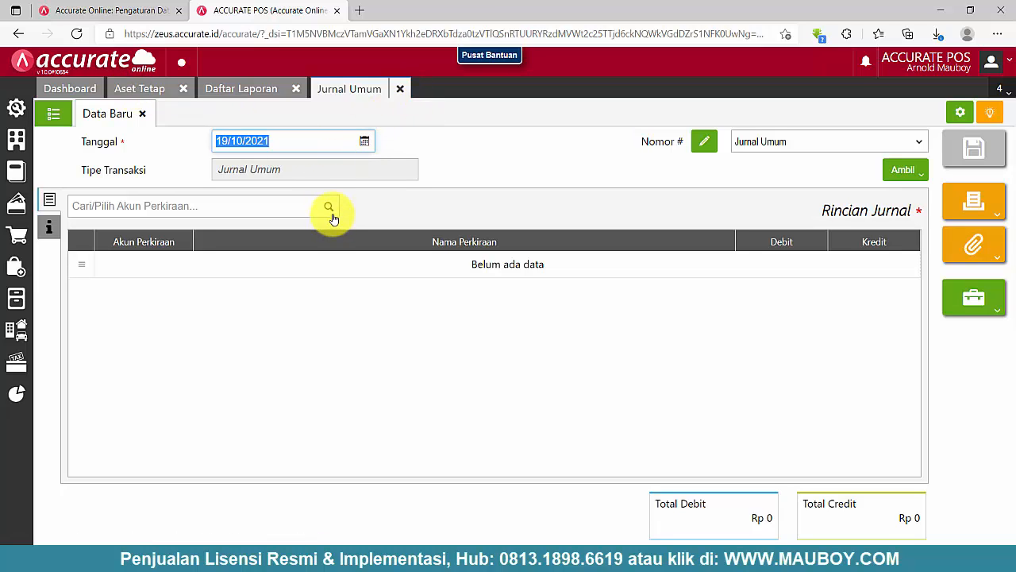
{"action": "left_click", "coordinate": [354, 147]}
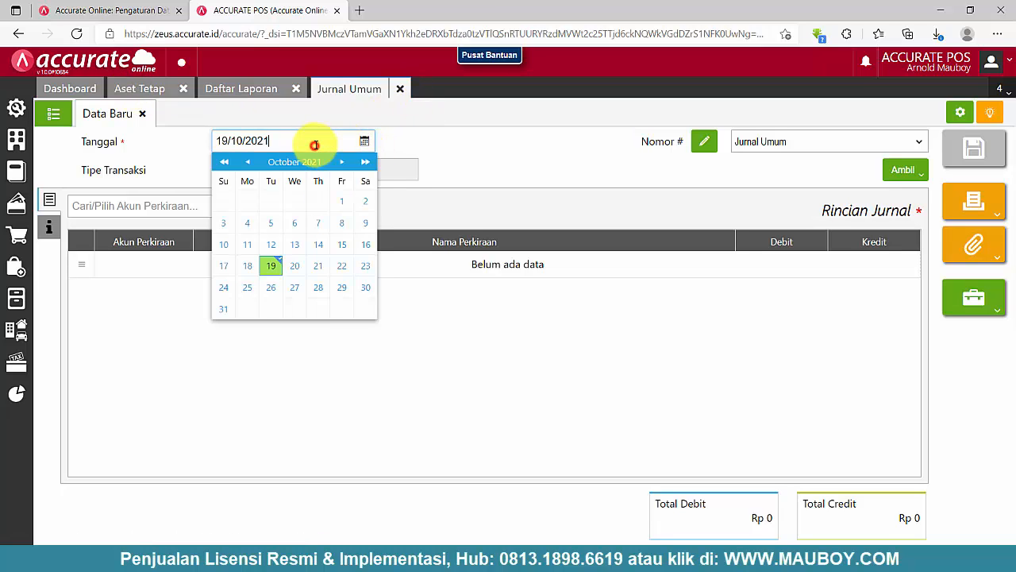
{"action": "type", "text": "3"}
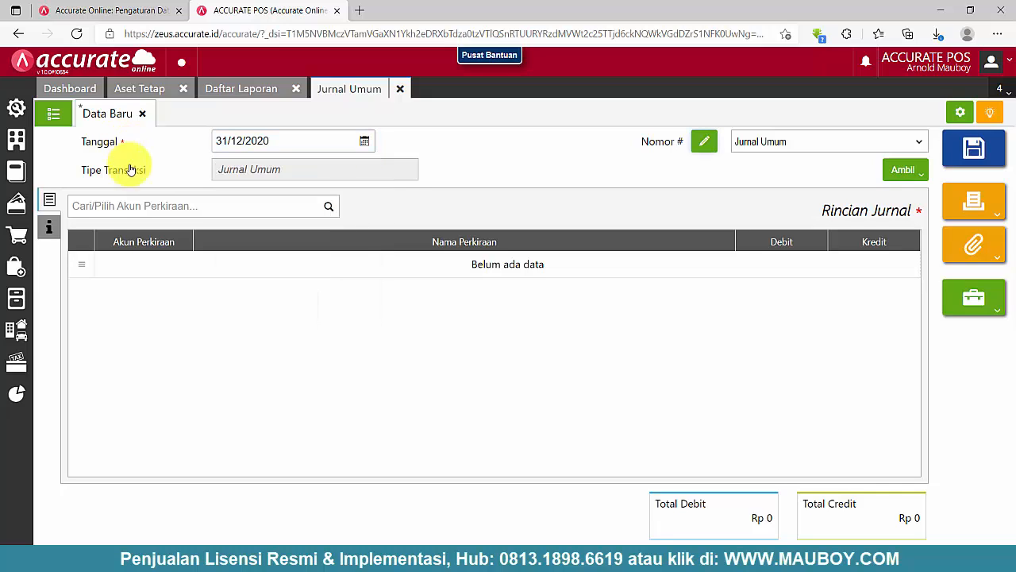
{"action": "left_click", "coordinate": [118, 206]}
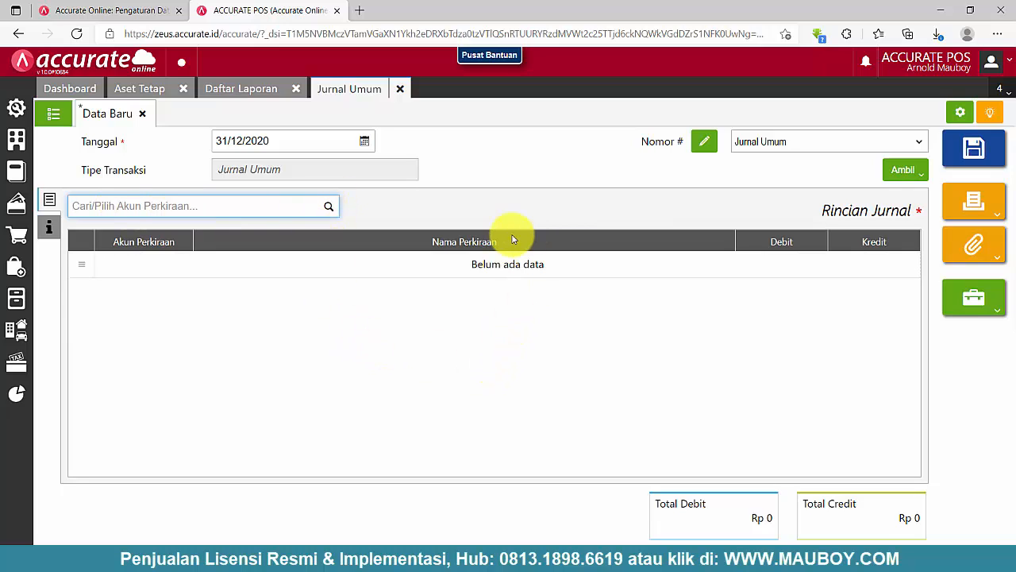
Step: List the Akun Perkiraan accounts of type Modal and compare the Equitas Saldo Awal balance with the amount noted in Notepad
{"action": "left_click", "coordinate": [17, 173]}
{"action": "left_click", "coordinate": [67, 229]}
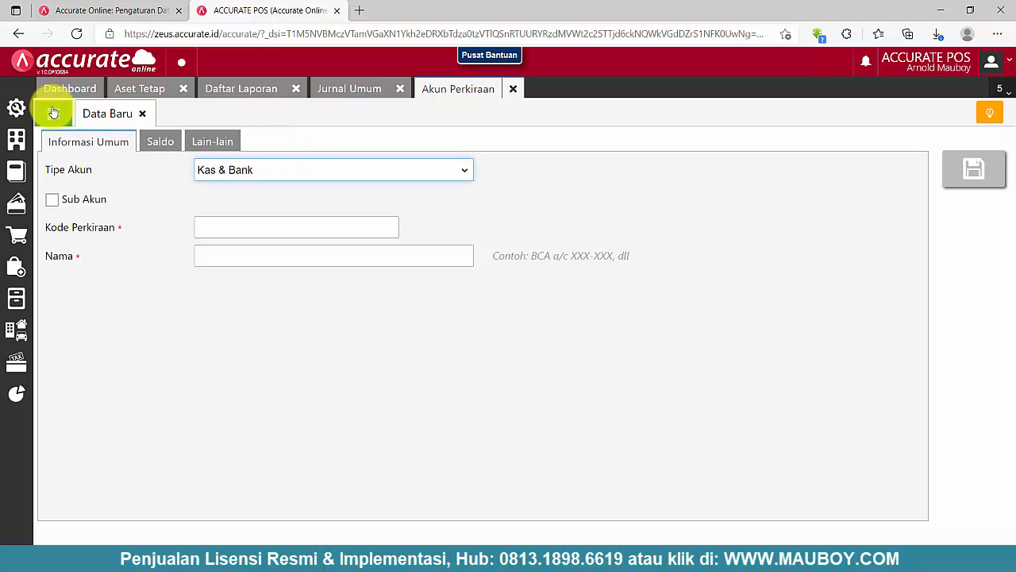
{"action": "left_click", "coordinate": [52, 113]}
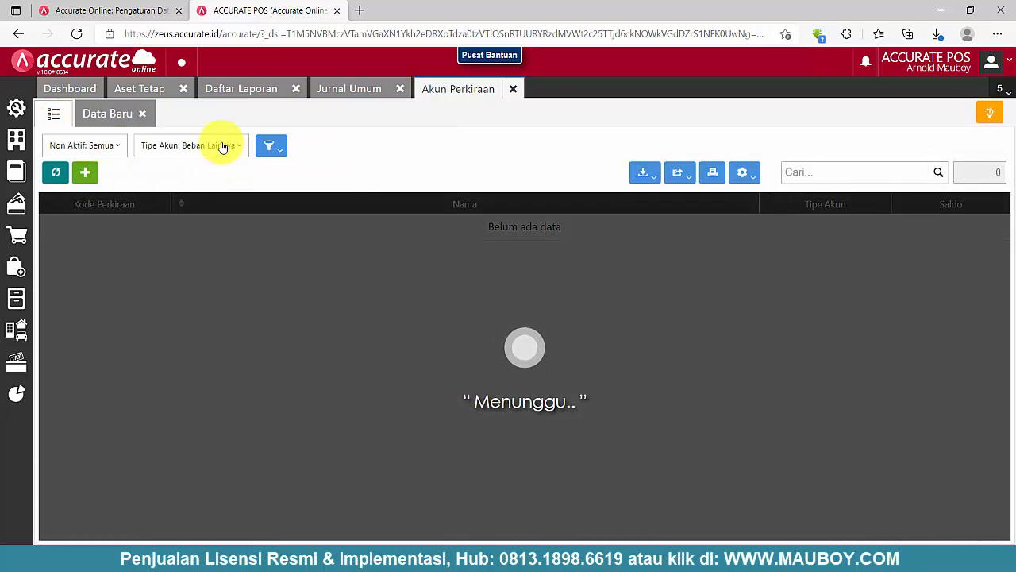
{"action": "left_click", "coordinate": [222, 146]}
{"action": "left_click", "coordinate": [223, 172]}
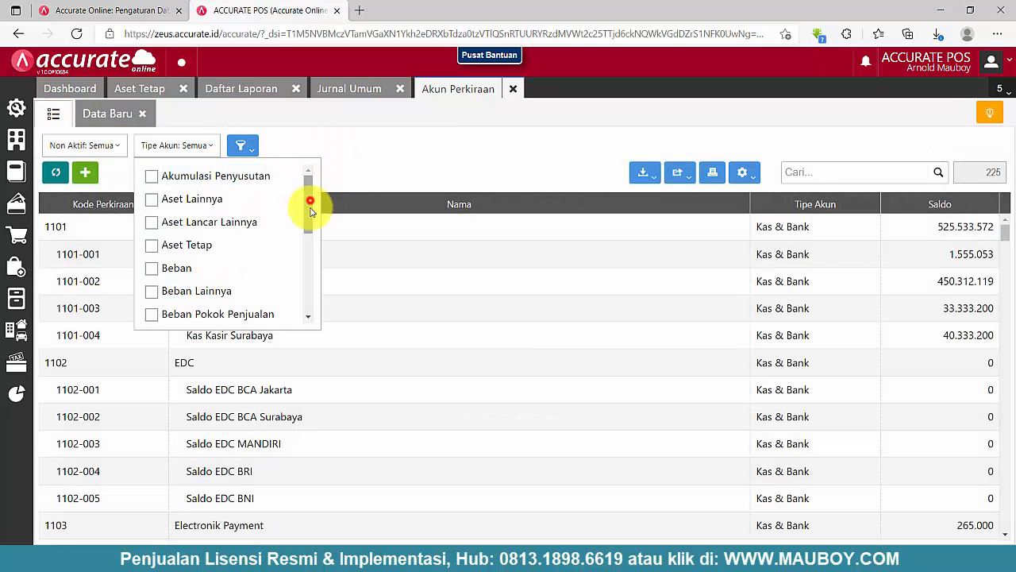
{"action": "left_click_drag", "start_coordinate": [310, 212], "coordinate": [311, 274]}
{"action": "left_click", "coordinate": [273, 252]}
{"action": "left_click", "coordinate": [453, 158]}
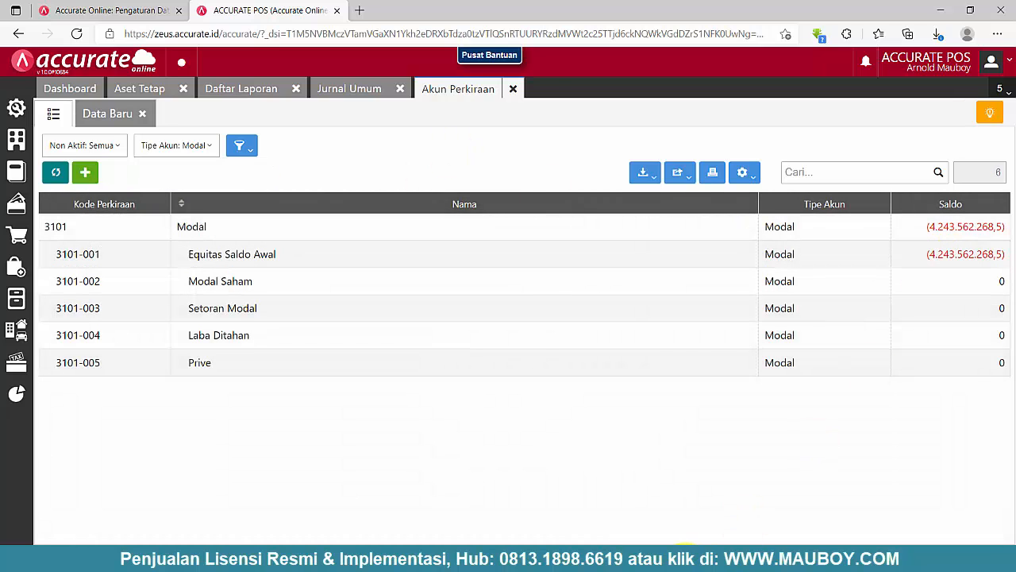
{"action": "left_click", "coordinate": [684, 563]}
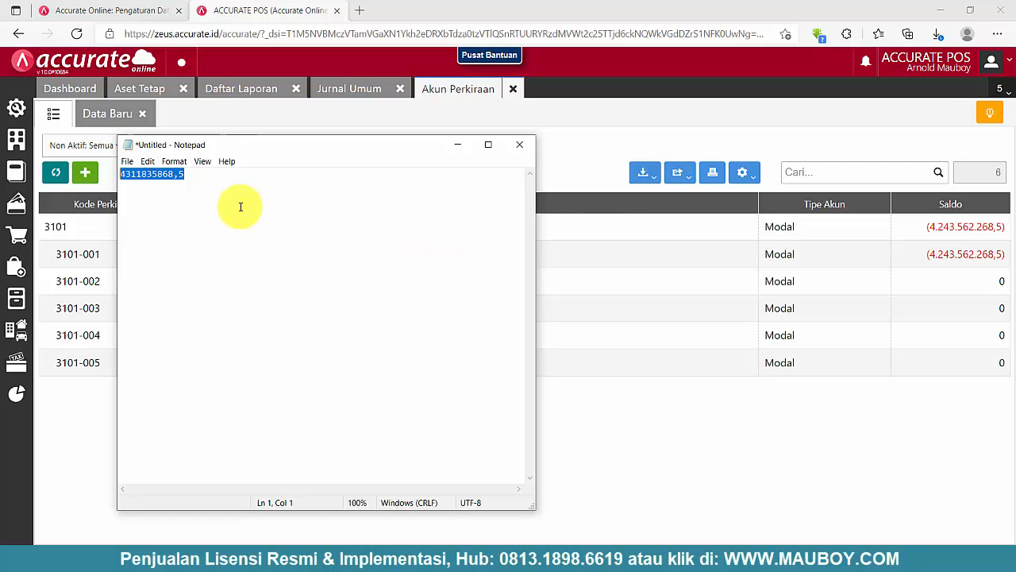
Step: Examine the Equitas Saldo Awal account's transaction history from 01/01/2021 to 19/10/2021
{"action": "double_click", "coordinate": [955, 258]}
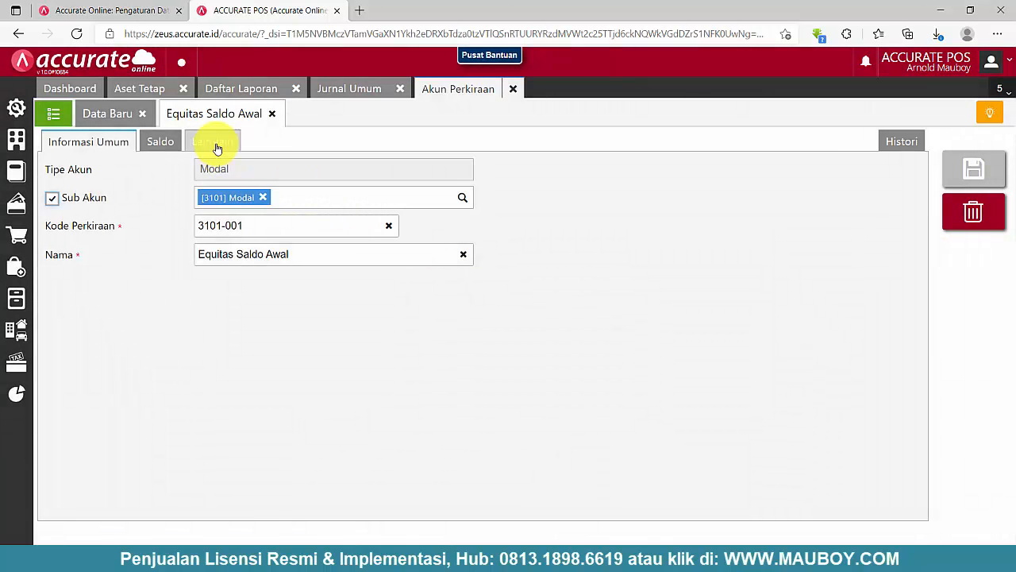
{"action": "left_click", "coordinate": [163, 142]}
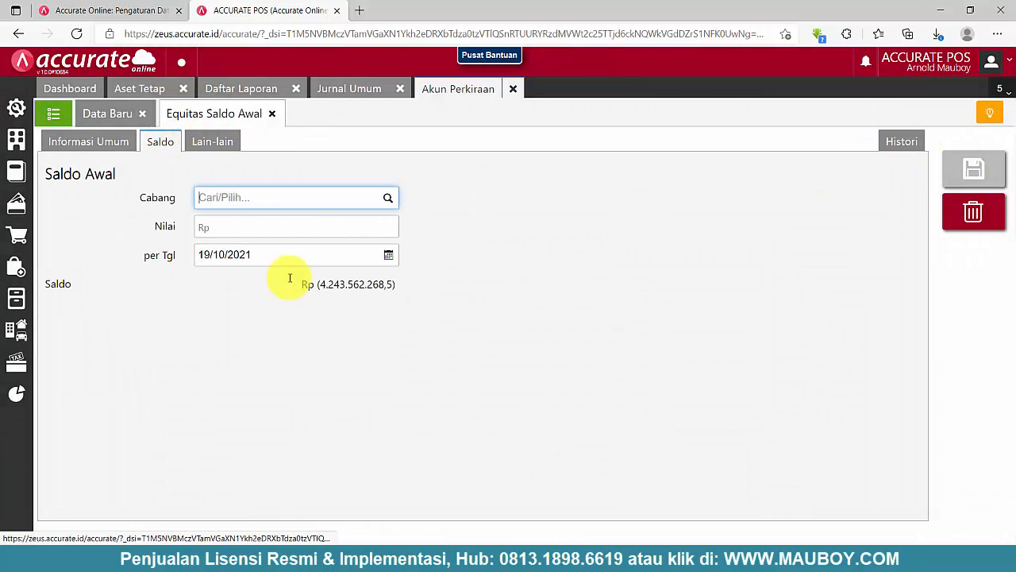
{"action": "left_click", "coordinate": [901, 141]}
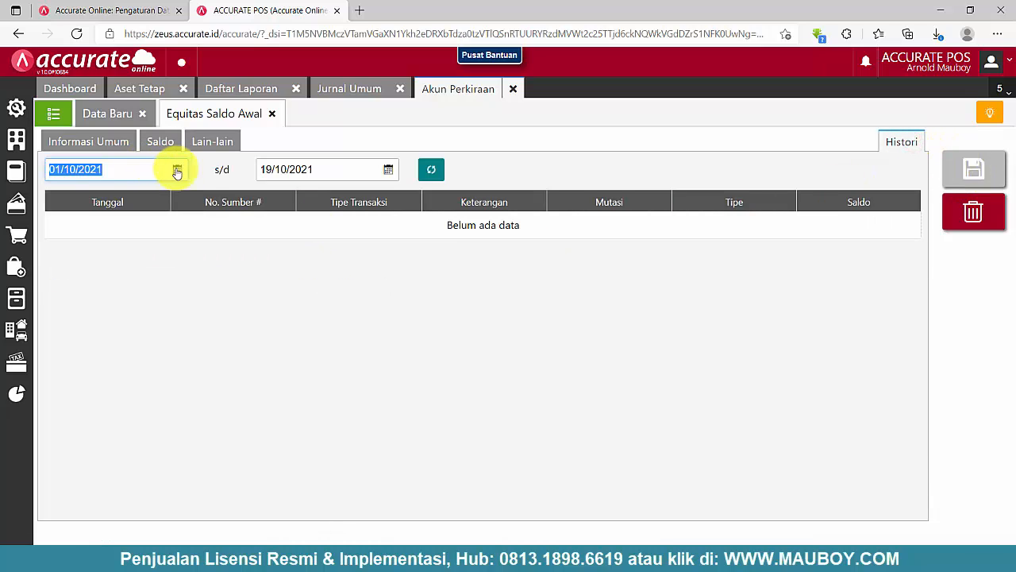
{"action": "left_click", "coordinate": [429, 171]}
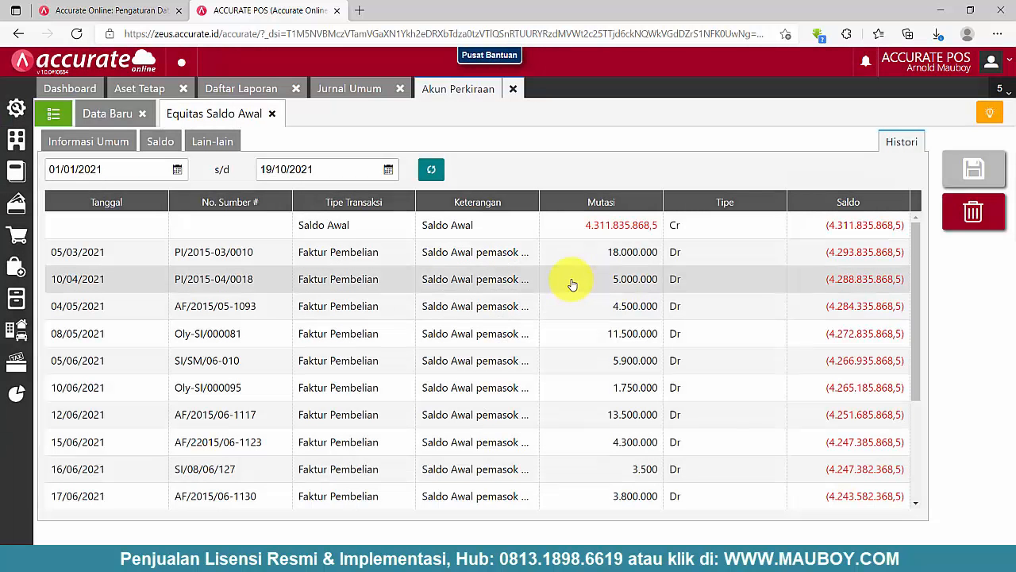
{"action": "scroll", "coordinate": [412, 311], "scroll_direction": "down", "scroll_amount": 5}
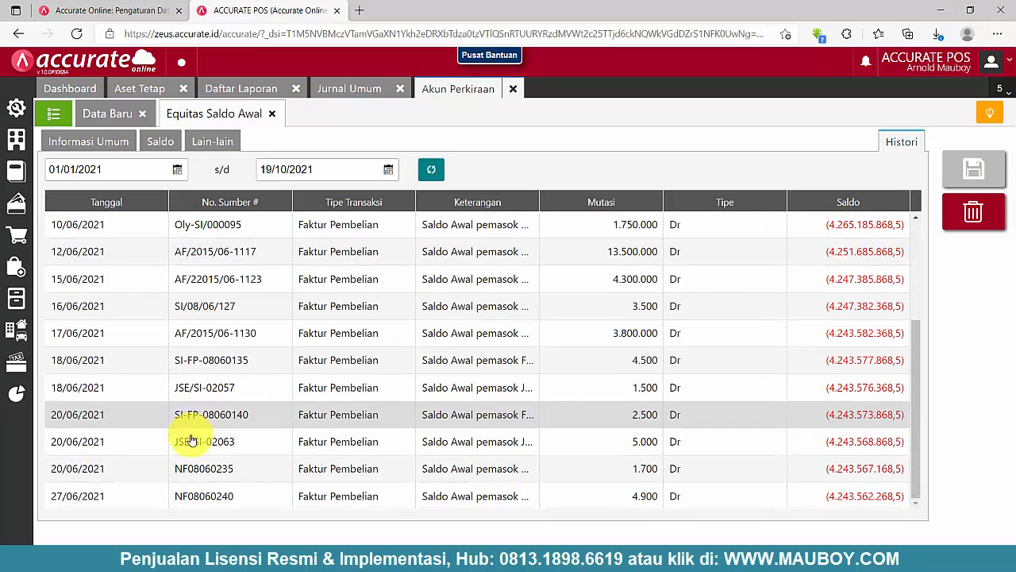
{"action": "scroll", "coordinate": [158, 443], "scroll_direction": "up", "scroll_amount": 5}
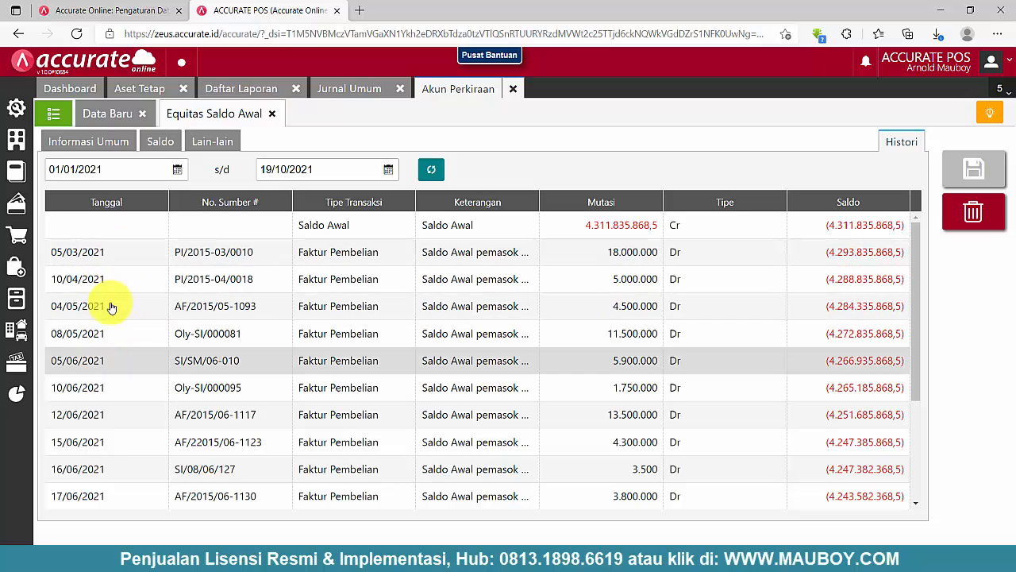
{"action": "scroll", "coordinate": [182, 386], "scroll_direction": "down", "scroll_amount": 5}
{"action": "scroll", "coordinate": [182, 390], "scroll_direction": "up", "scroll_amount": 5}
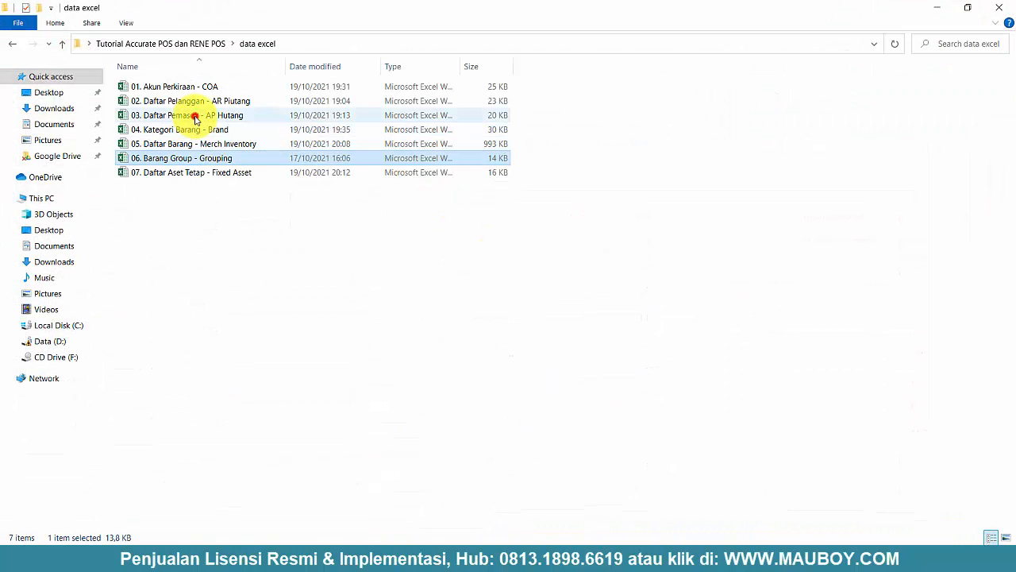
Step: Open the workbook 03. Daftar Pemasok - AP Hutang in Excel and inspect the dates under Saldo awal per tanggal
{"action": "left_click", "coordinate": [244, 116]}
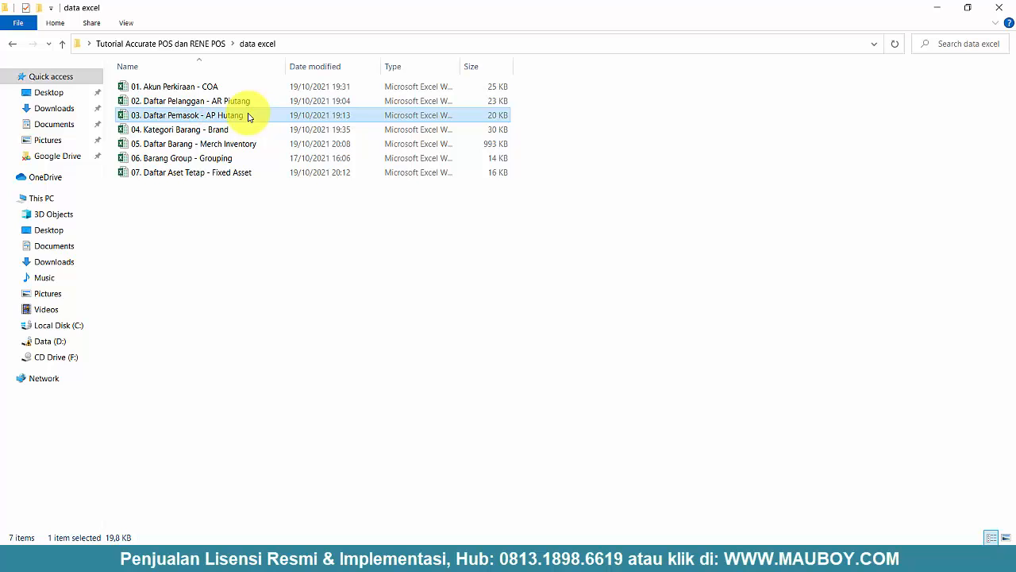
{"action": "double_click", "coordinate": [248, 116]}
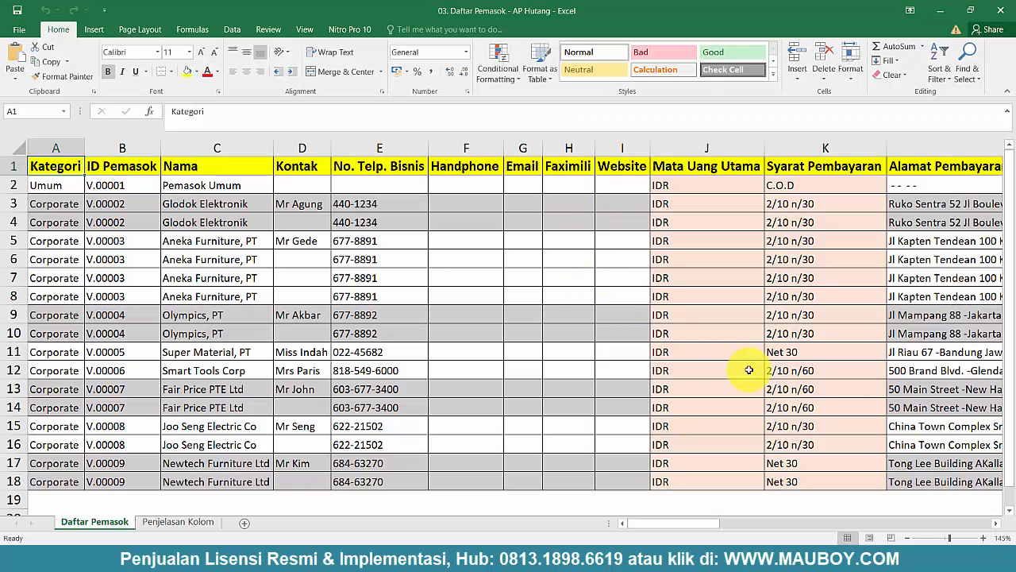
{"action": "left_click", "coordinate": [755, 370]}
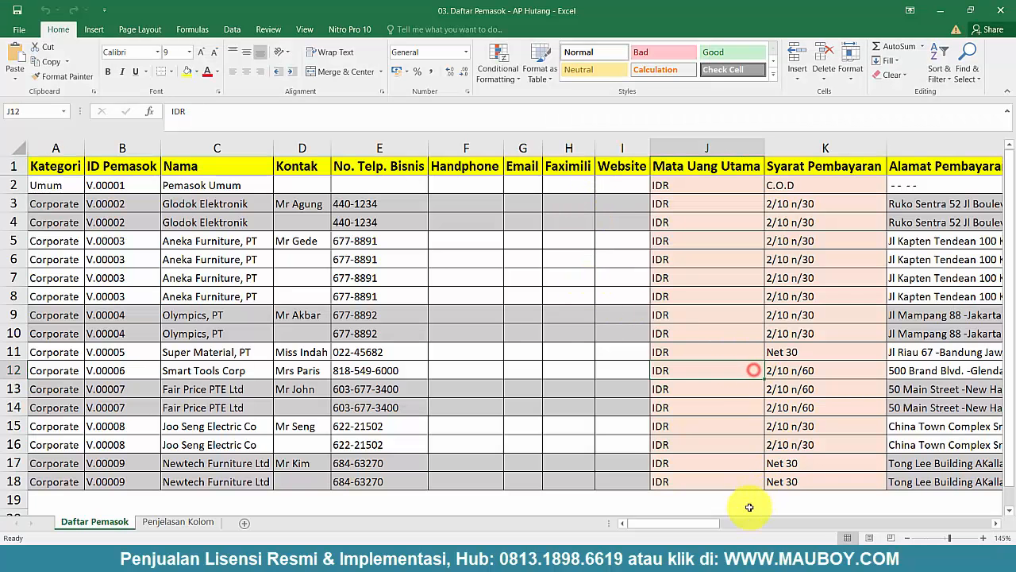
{"action": "left_click_drag", "start_coordinate": [699, 528], "coordinate": [870, 525]}
{"action": "left_click", "coordinate": [526, 203]}
{"action": "left_click", "coordinate": [526, 258]}
{"action": "left_click", "coordinate": [531, 334]}
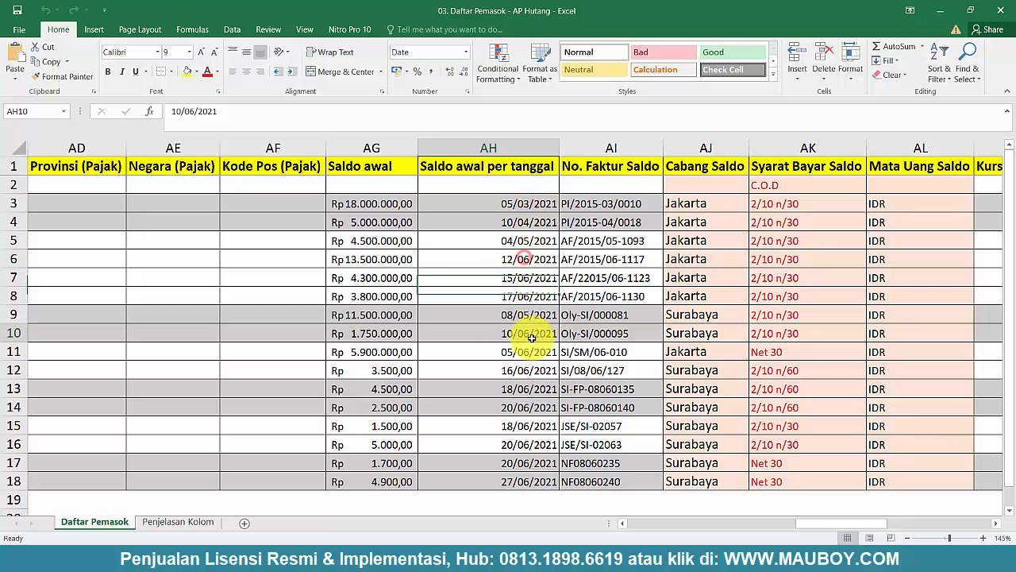
{"action": "left_click", "coordinate": [538, 483]}
Step: Replace 2021 with 2020 throughout the Saldo awal per tanggal column, then save and close the workbook
{"action": "left_click", "coordinate": [513, 141]}
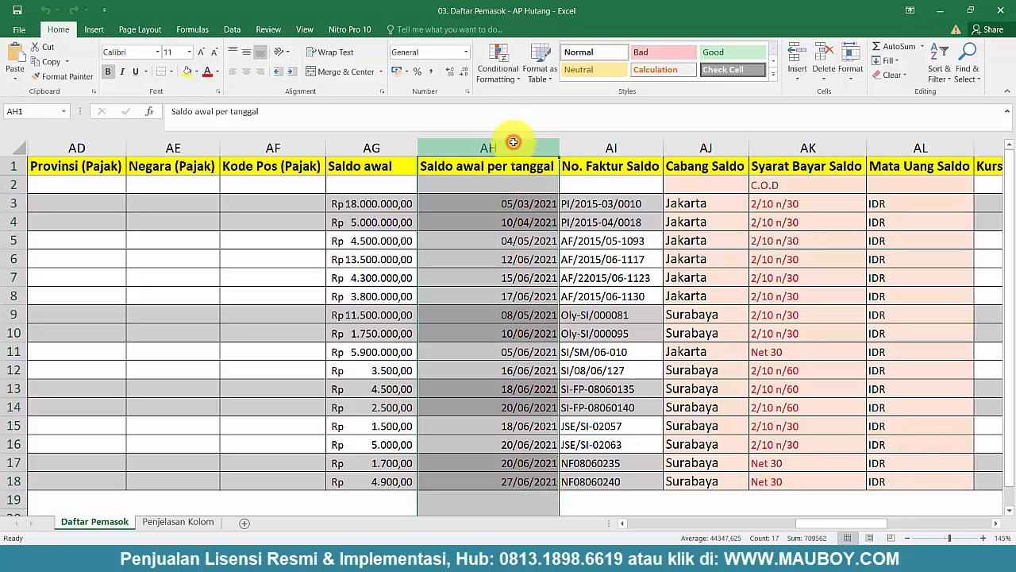
{"action": "key", "text": "ctrl+f"}
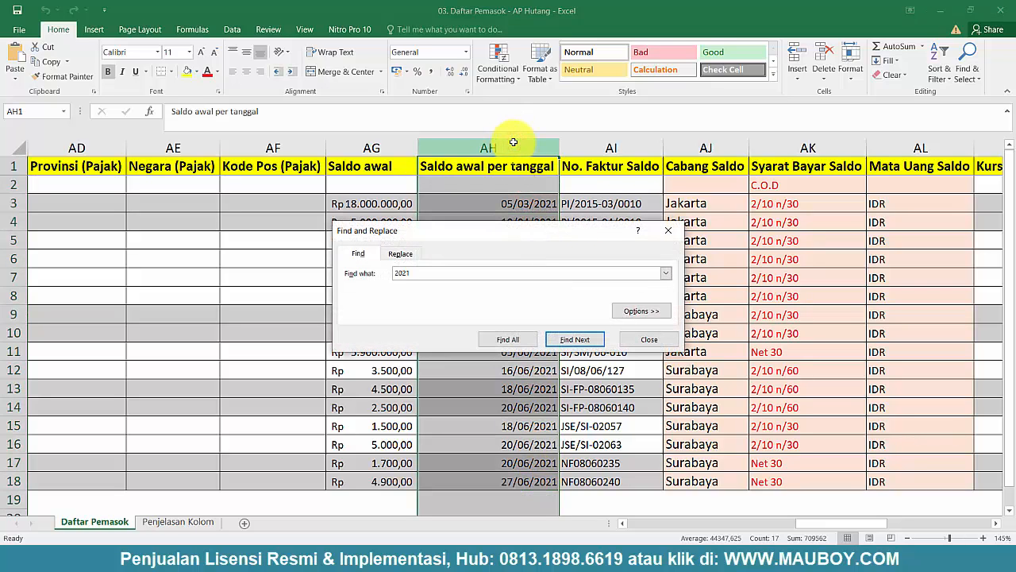
{"action": "left_click", "coordinate": [399, 253]}
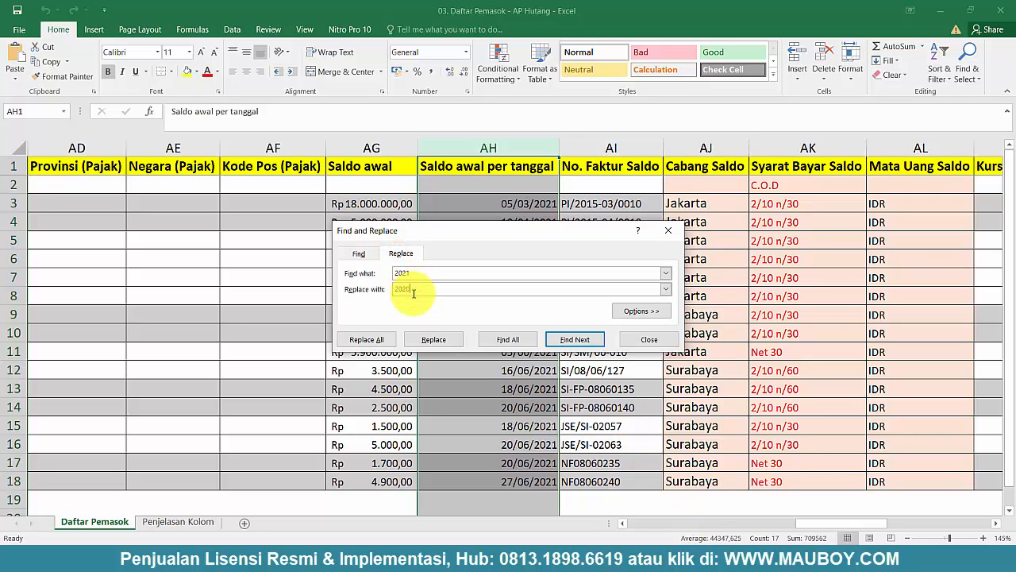
{"action": "left_click", "coordinate": [376, 340]}
{"action": "left_click", "coordinate": [520, 314]}
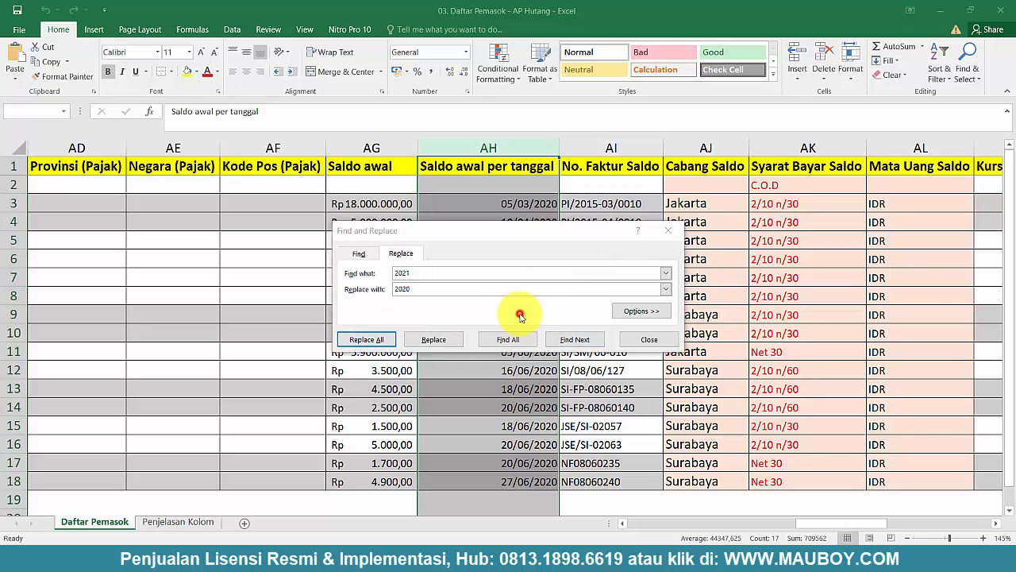
{"action": "left_click", "coordinate": [649, 339]}
{"action": "left_click", "coordinate": [510, 333]}
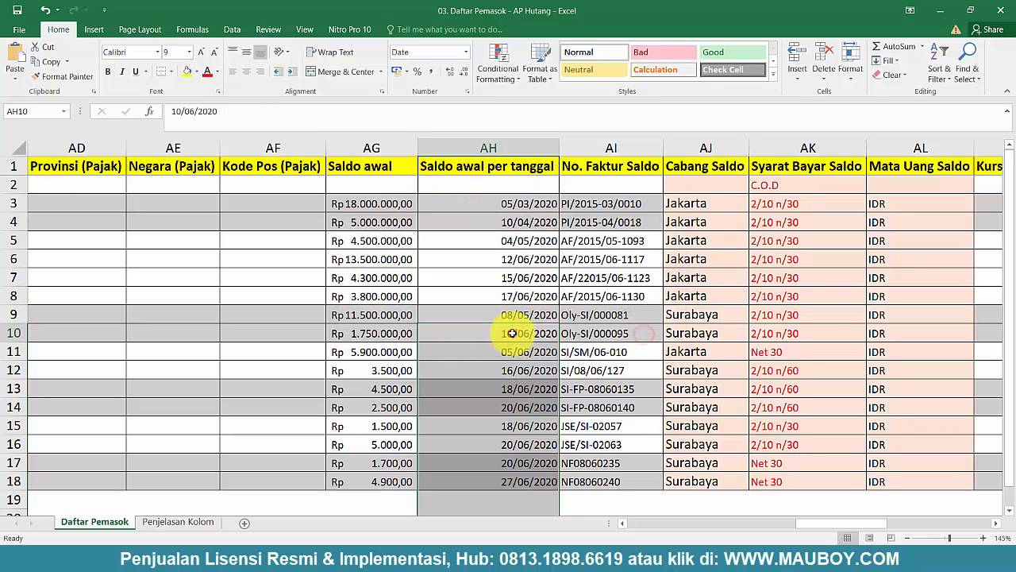
{"action": "left_click", "coordinate": [523, 265]}
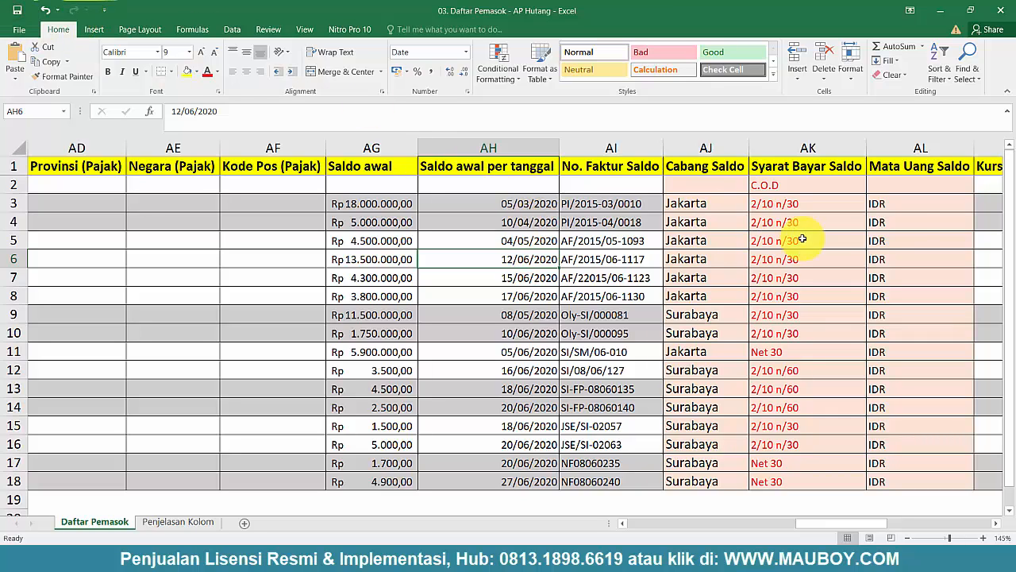
{"action": "left_click", "coordinate": [912, 224]}
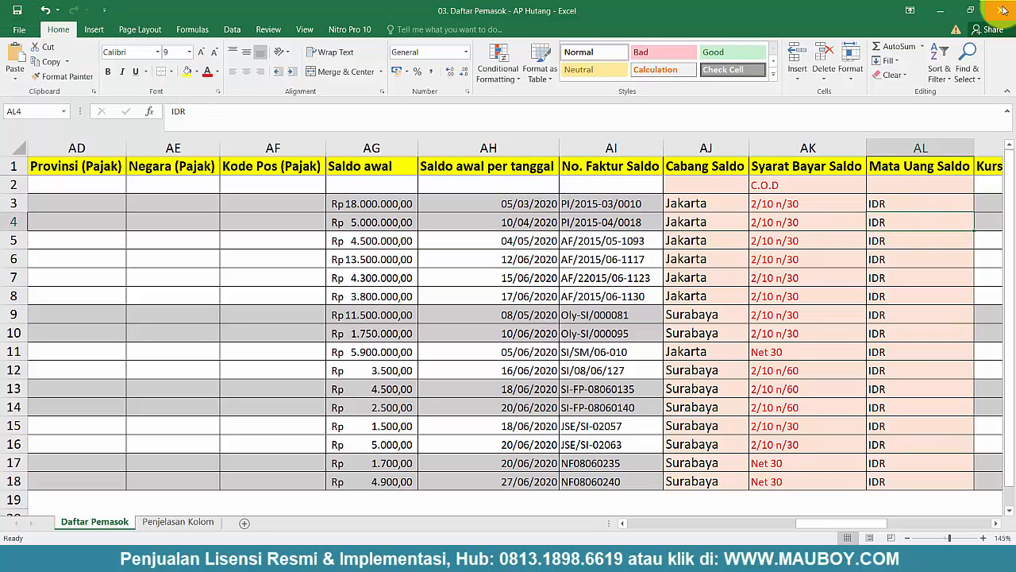
{"action": "left_click", "coordinate": [1003, 10]}
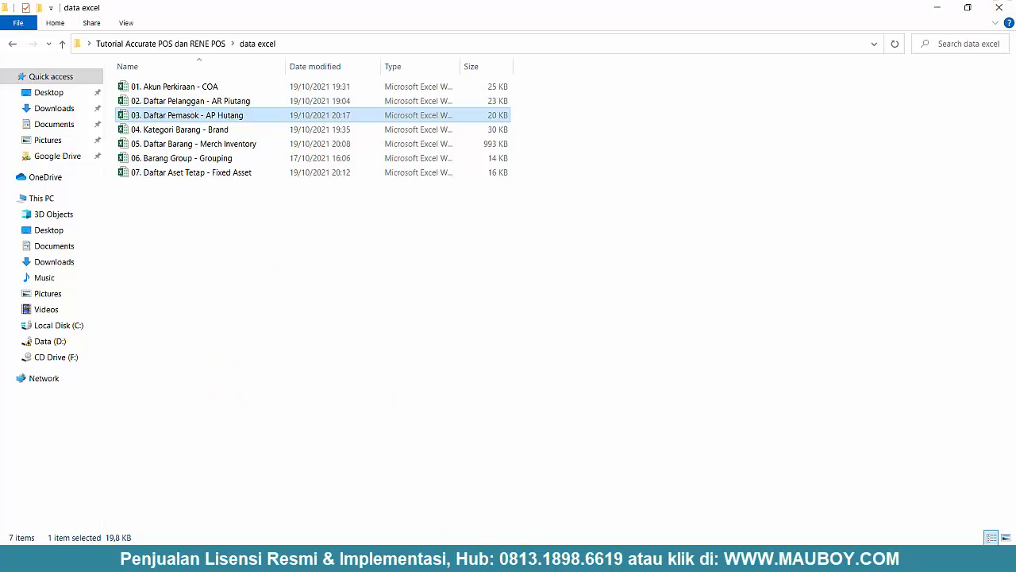
Step: Return to Accurate Online, close Akun Perkiraan and discard the unsaved Jurnal Umum entry
{"action": "left_click", "coordinate": [569, 561]}
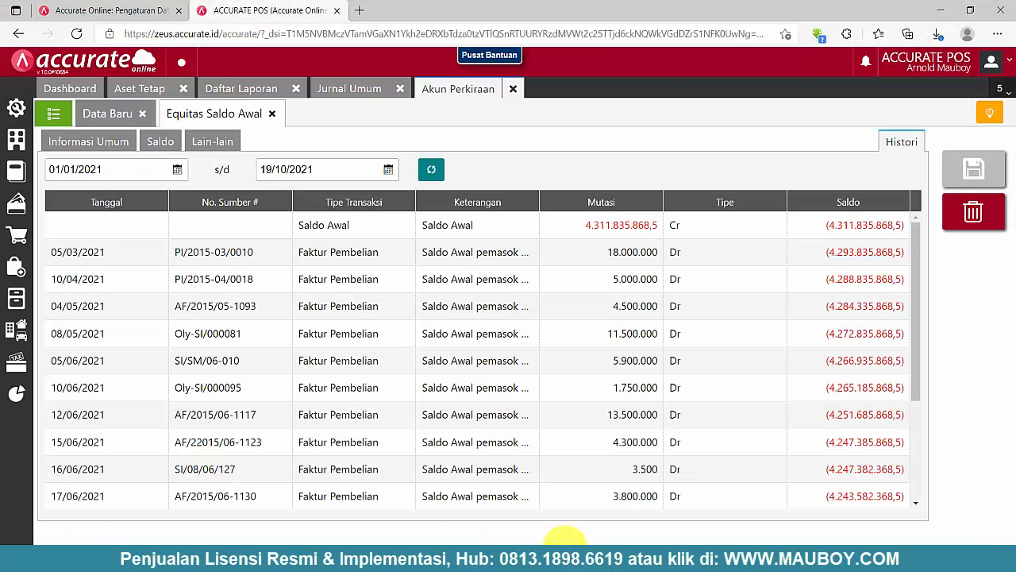
{"action": "left_click", "coordinate": [518, 90]}
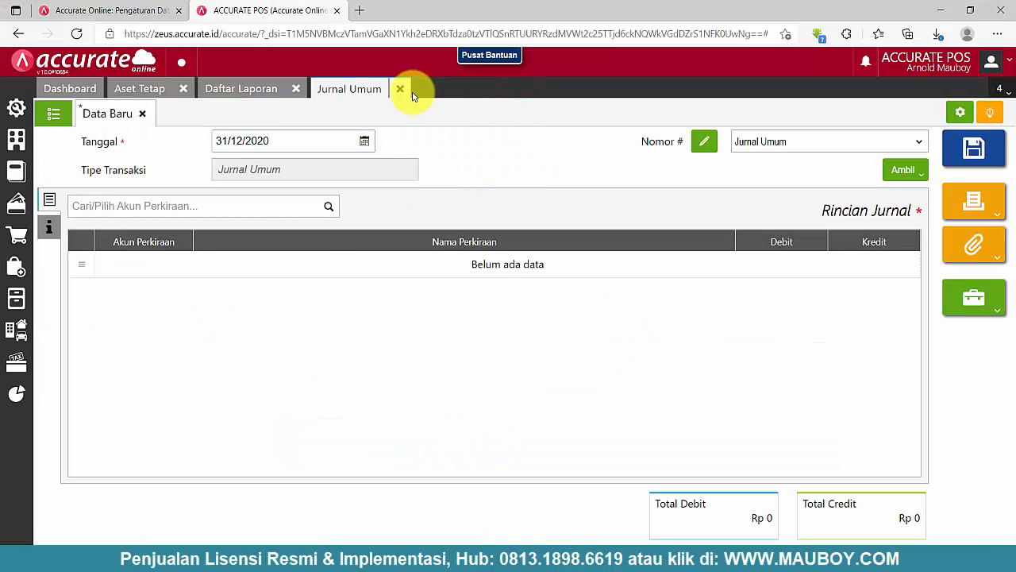
{"action": "left_click", "coordinate": [400, 88]}
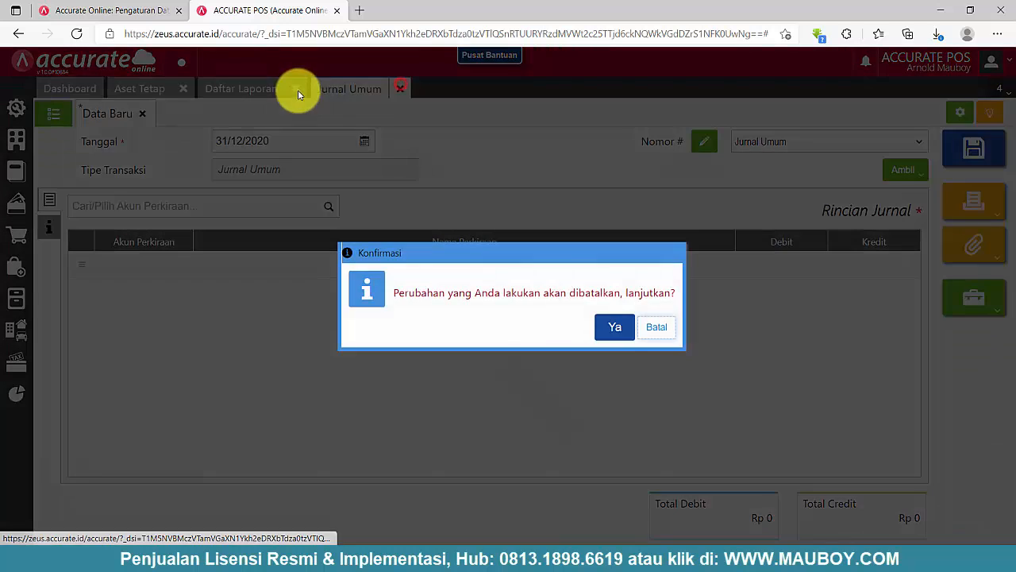
{"action": "left_click", "coordinate": [616, 330]}
Step: Open the Pemasok module under Pembelian and display the supplier list
{"action": "mouse_move", "coordinate": [18, 273]}
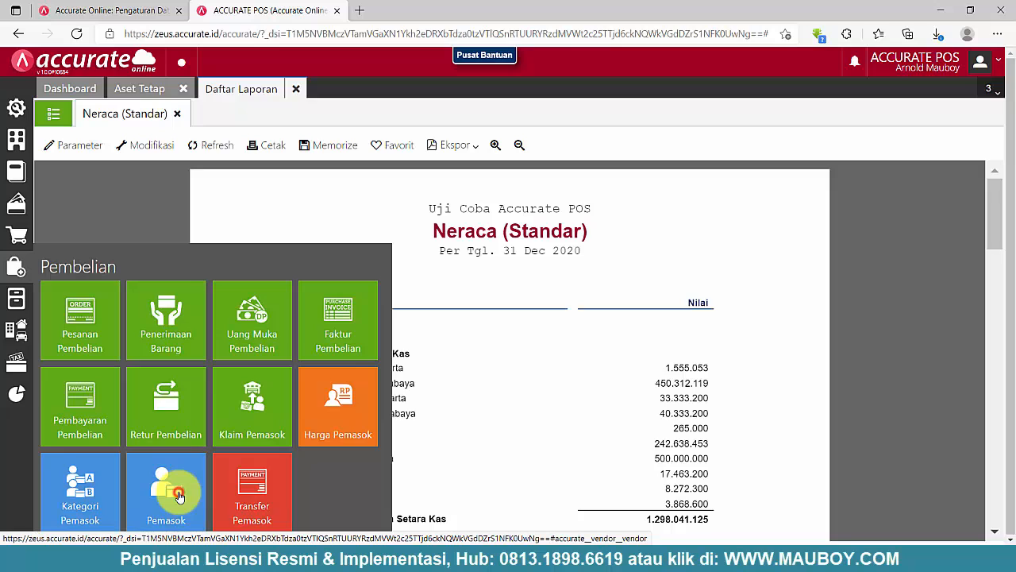
{"action": "left_click", "coordinate": [179, 495]}
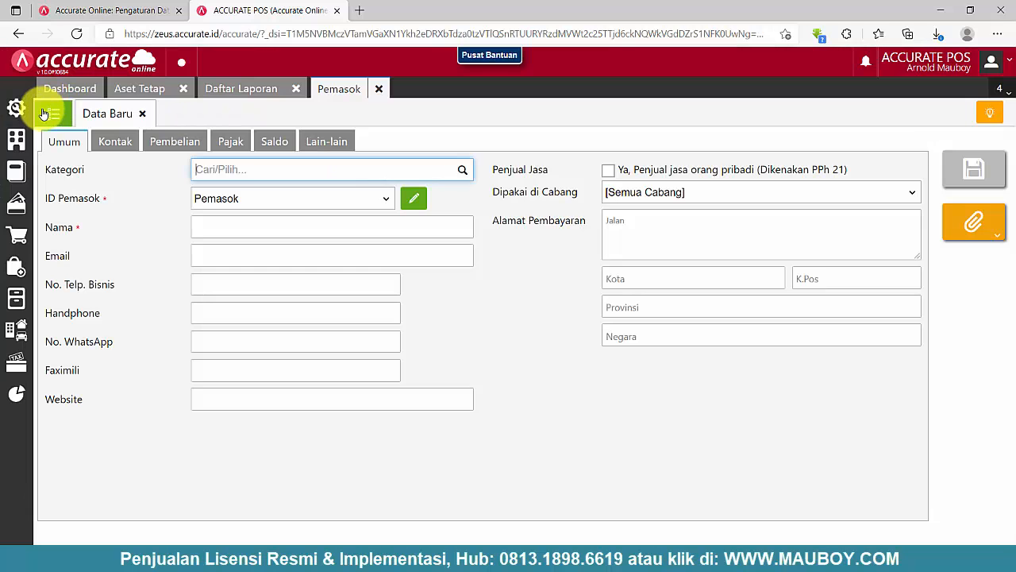
{"action": "left_click", "coordinate": [44, 114]}
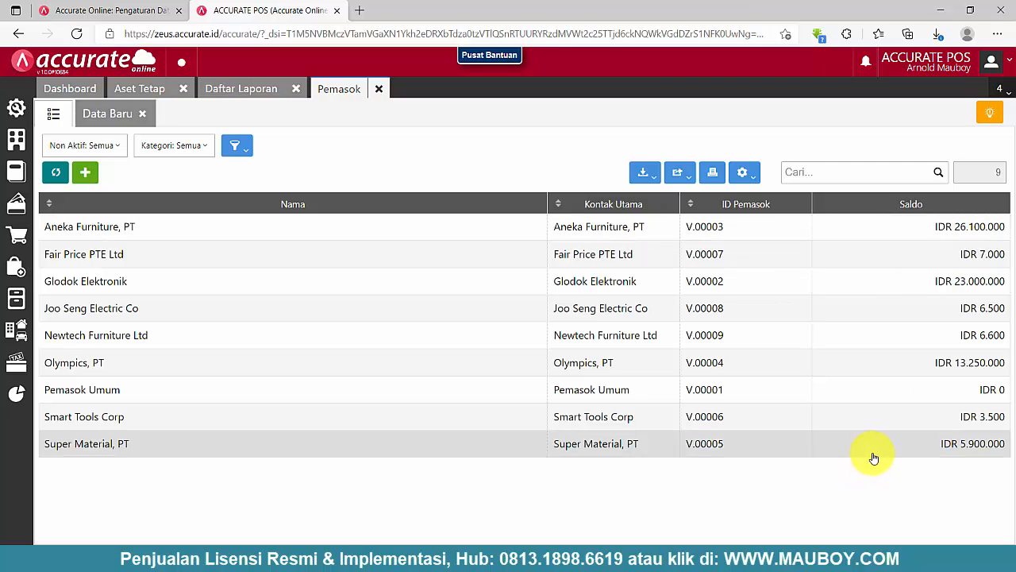
Step: Try to delete the supplier Aneka Furniture, PT, and dismiss the resulting notification
{"action": "left_click", "coordinate": [742, 226]}
{"action": "left_click", "coordinate": [974, 276]}
{"action": "left_click", "coordinate": [661, 319]}
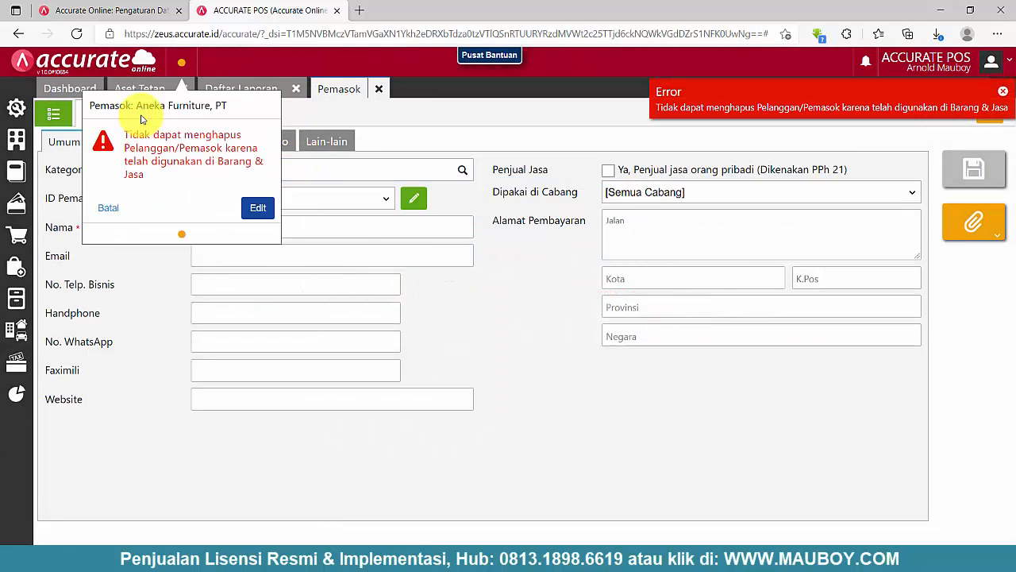
{"action": "left_click", "coordinate": [111, 216]}
Step: In Aneka Furniture, PT's Saldo Awal, set the date of the 4.500.000 opening balance to 04/05/2020
{"action": "left_click", "coordinate": [900, 233]}
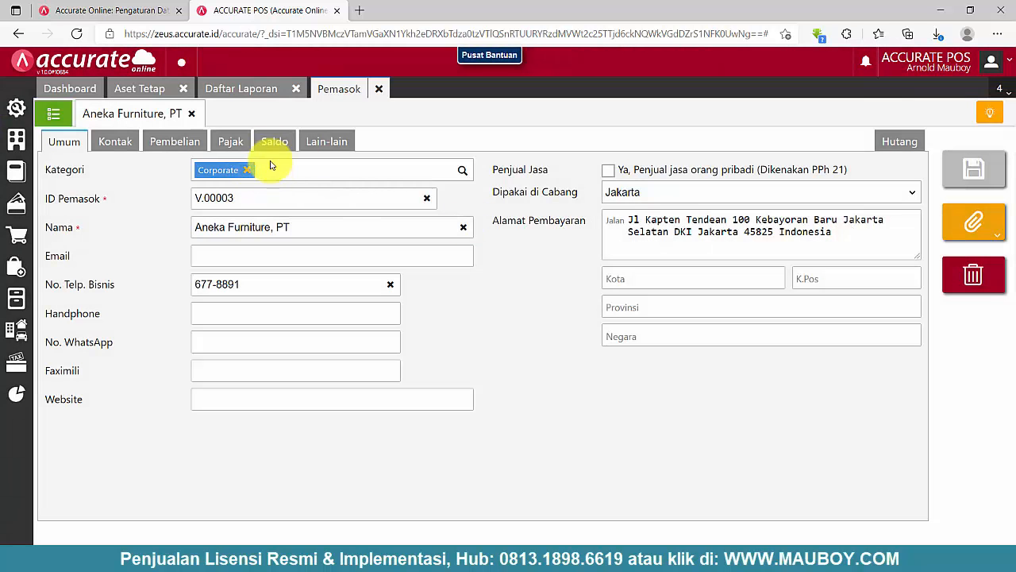
{"action": "left_click", "coordinate": [270, 142]}
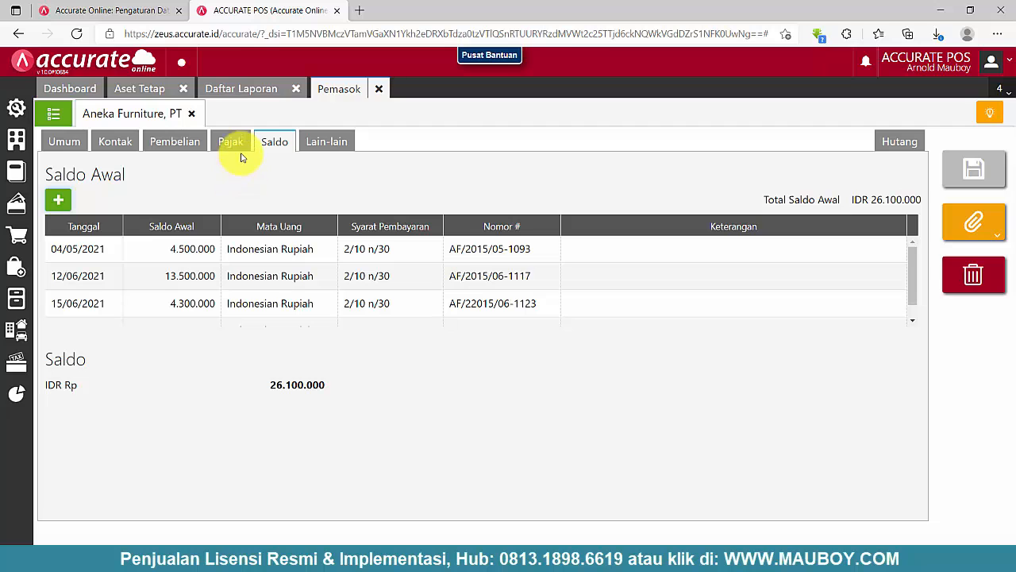
{"action": "left_click", "coordinate": [285, 250]}
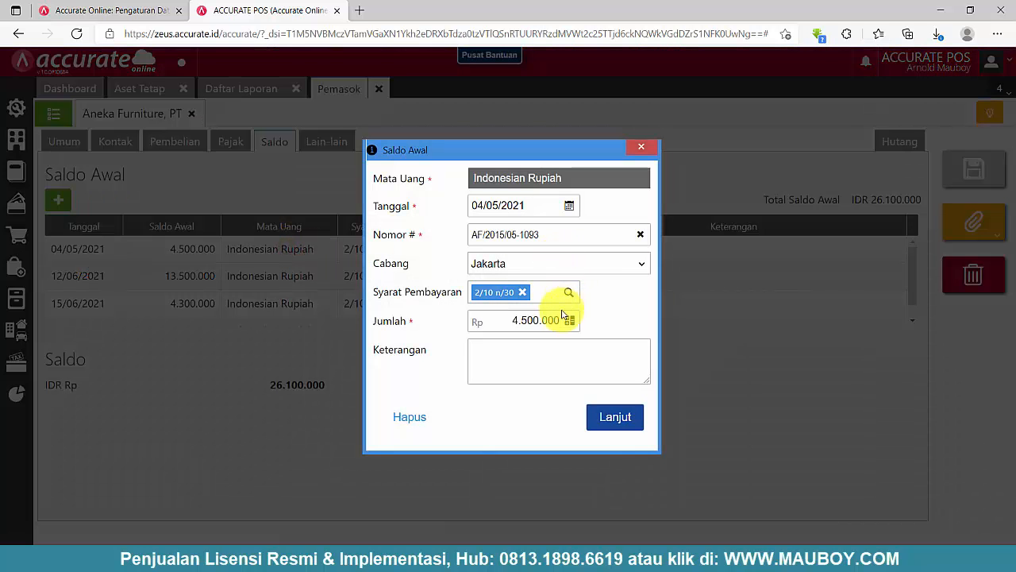
{"action": "left_click", "coordinate": [534, 206]}
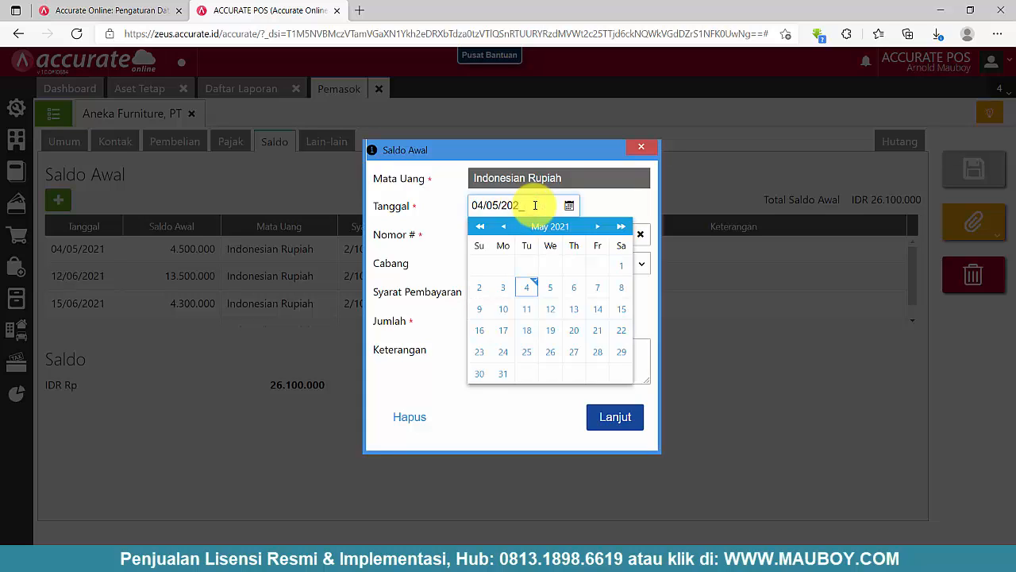
{"action": "type", "text": "0"}
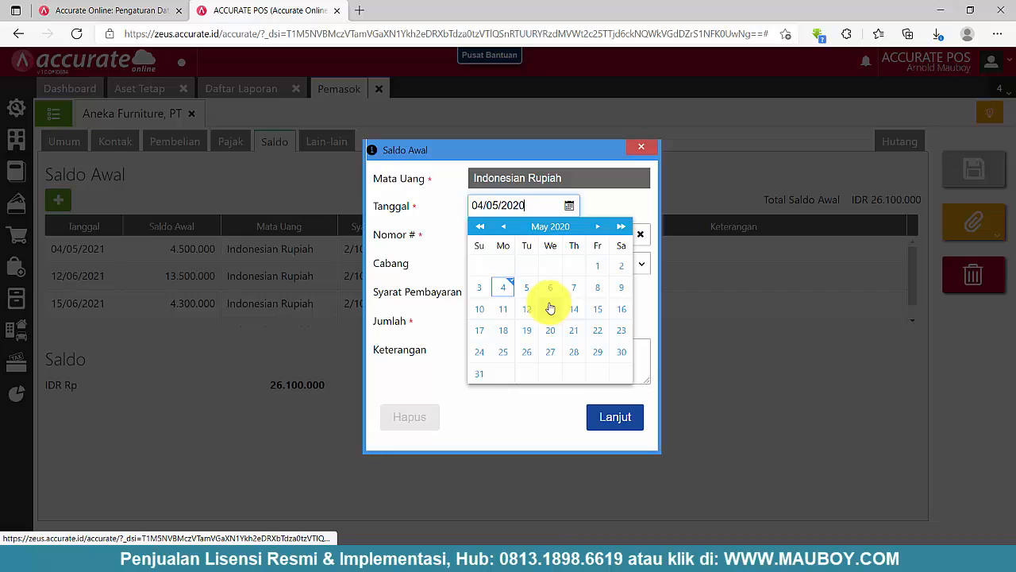
{"action": "left_click", "coordinate": [505, 292]}
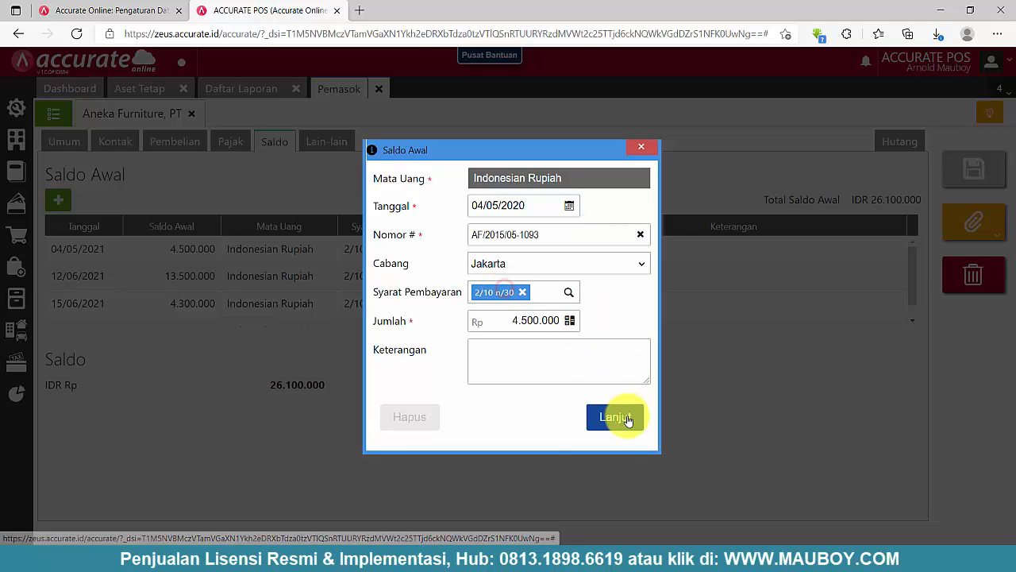
{"action": "left_click", "coordinate": [615, 416]}
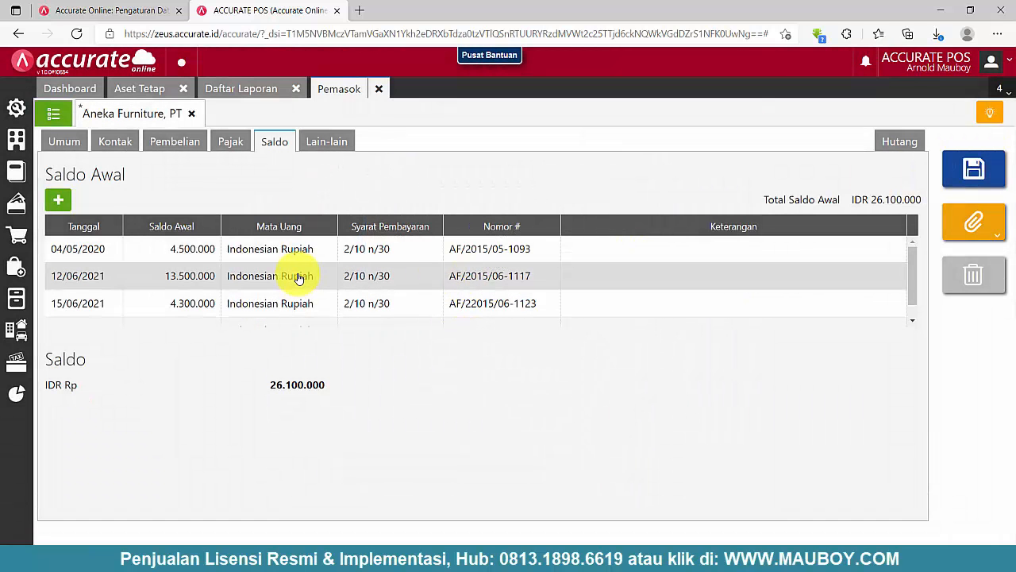
Step: Set the date of Aneka Furniture, PT's 13.500.000 opening balance to 12/06/2020
{"action": "left_click", "coordinate": [298, 277]}
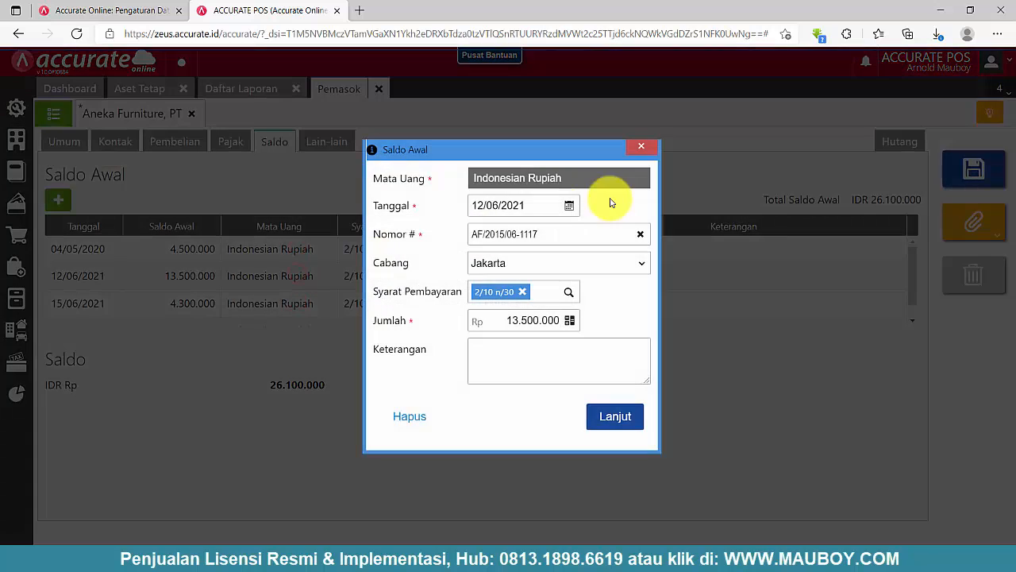
{"action": "left_click", "coordinate": [530, 206]}
{"action": "left_click", "coordinate": [527, 205]}
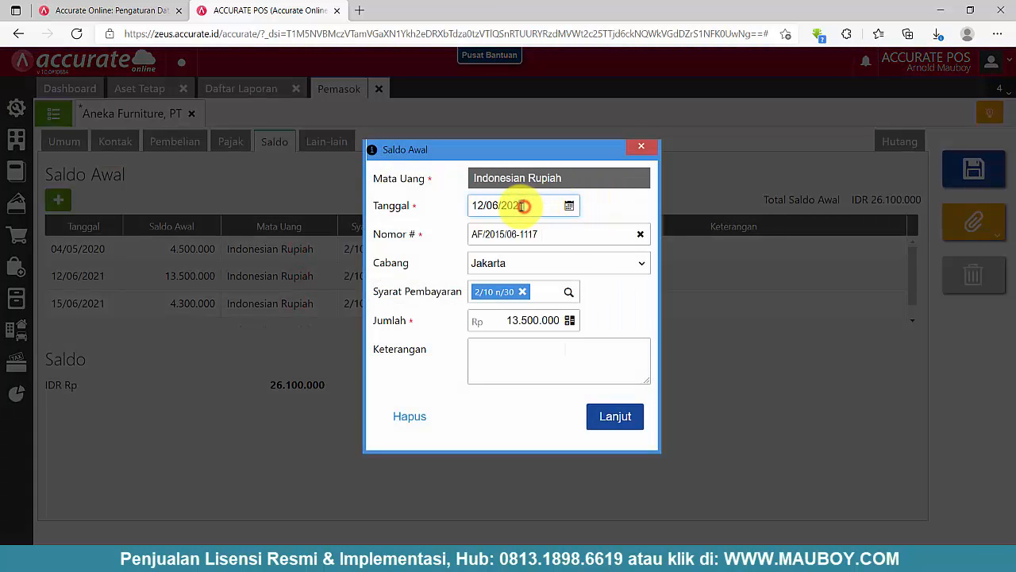
{"action": "left_click", "coordinate": [522, 207]}
{"action": "key", "text": "BackSpace"}
{"action": "type", "text": "0"}
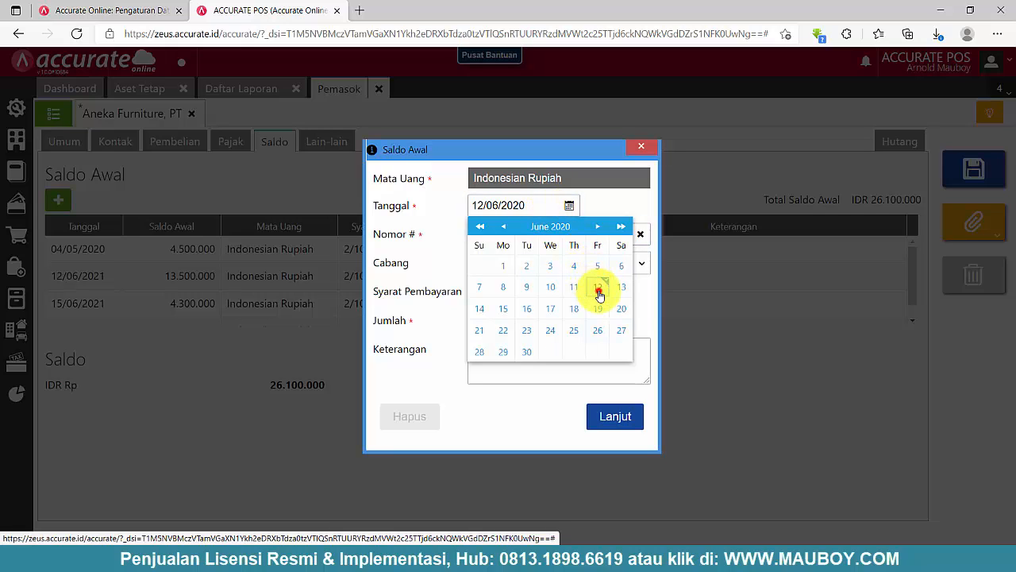
{"action": "left_click", "coordinate": [599, 295]}
{"action": "left_click", "coordinate": [617, 415]}
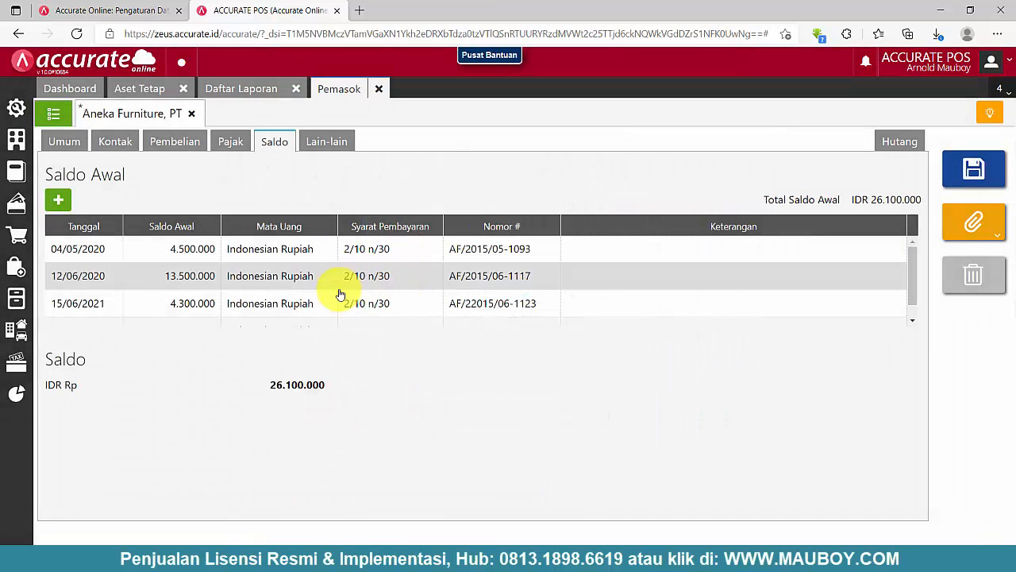
Step: Set the date of Aneka Furniture, PT's 4.300.000 opening balance to 15/06/2020
{"action": "scroll", "coordinate": [308, 297], "scroll_direction": "down", "scroll_amount": 1}
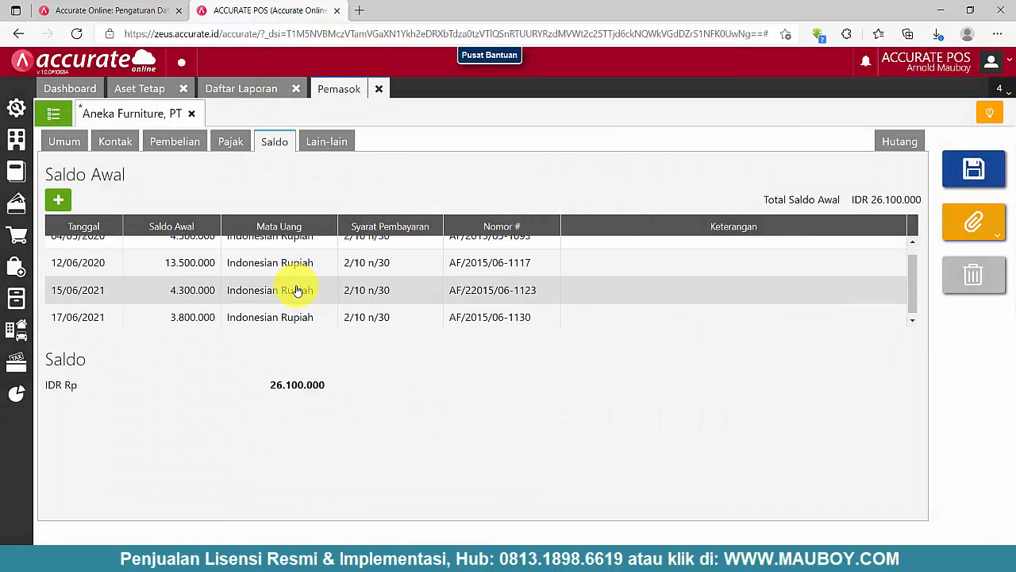
{"action": "left_click", "coordinate": [296, 290]}
{"action": "left_click", "coordinate": [529, 204]}
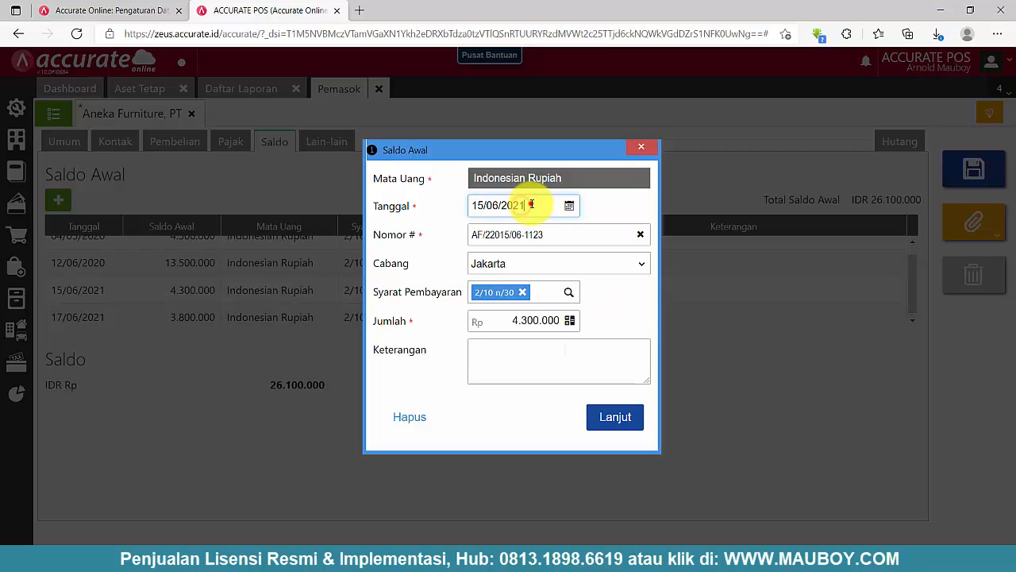
{"action": "left_click", "coordinate": [522, 206]}
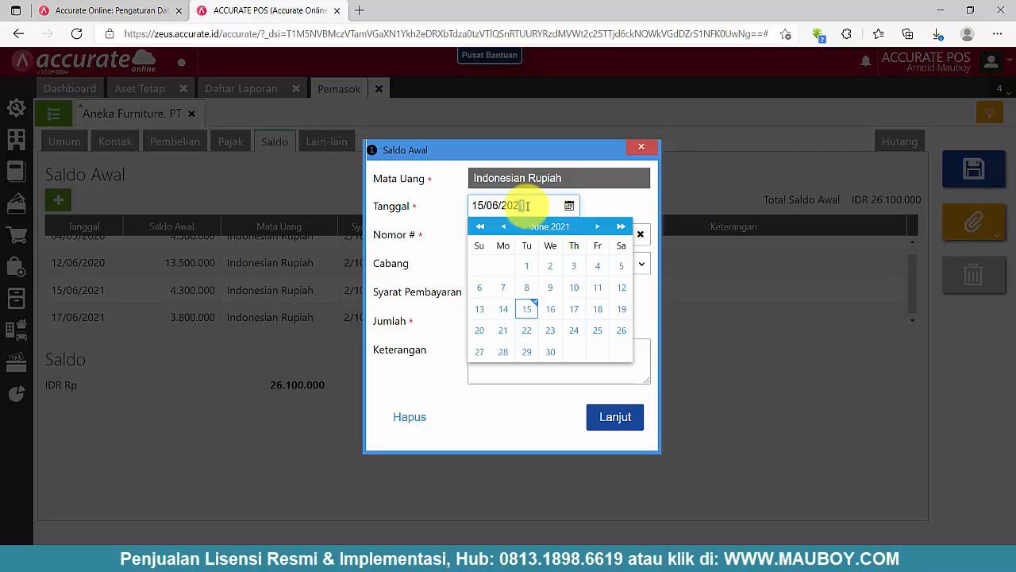
{"action": "key", "text": "BackSpace"}
{"action": "type", "text": "0"}
{"action": "left_click", "coordinate": [528, 308]}
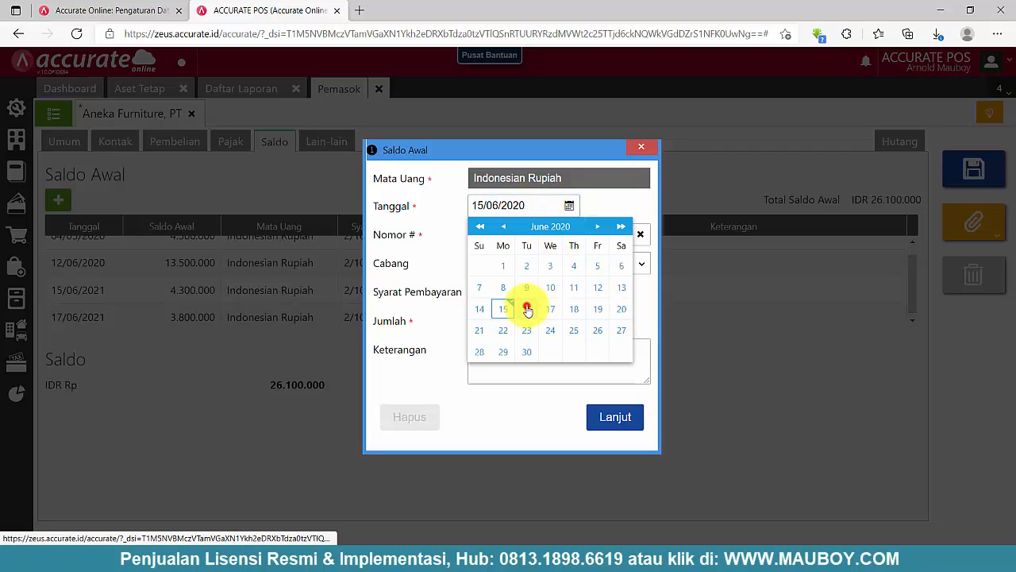
{"action": "left_click", "coordinate": [616, 416]}
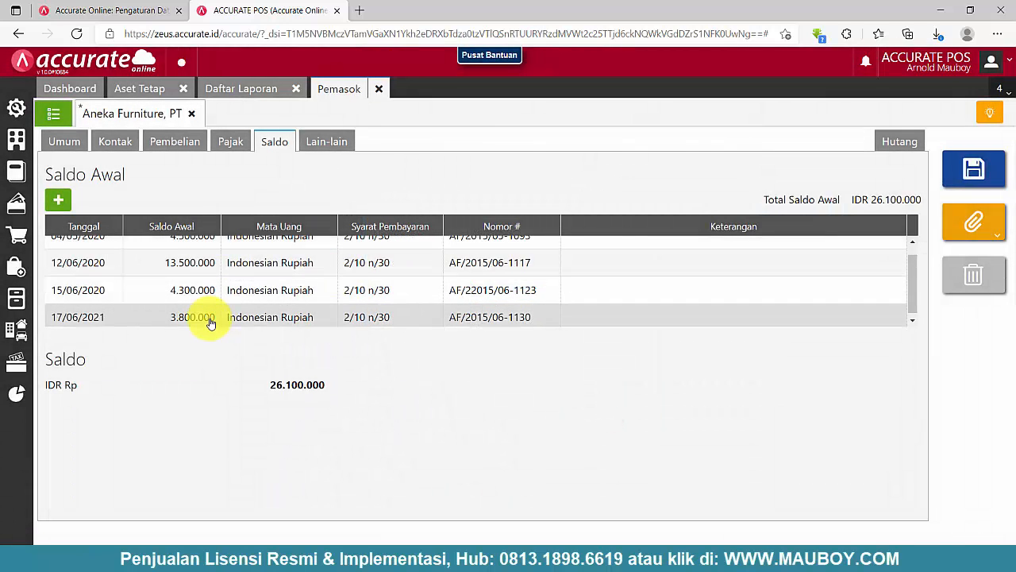
Step: Set the date of Aneka Furniture, PT's 3.800.000 opening balance to 17/06/2020 and save the supplier
{"action": "left_click", "coordinate": [223, 316]}
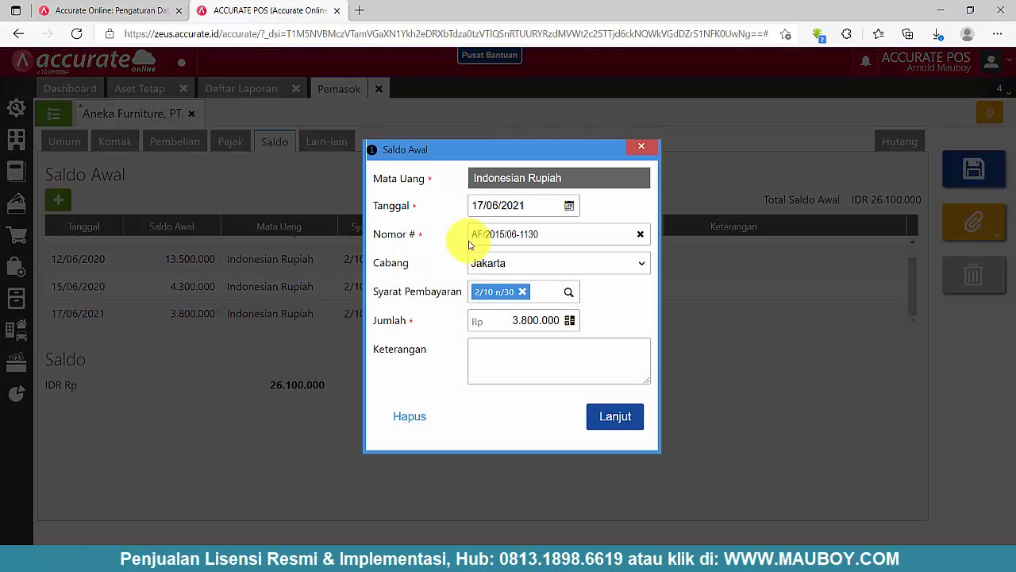
{"action": "left_click", "coordinate": [520, 205]}
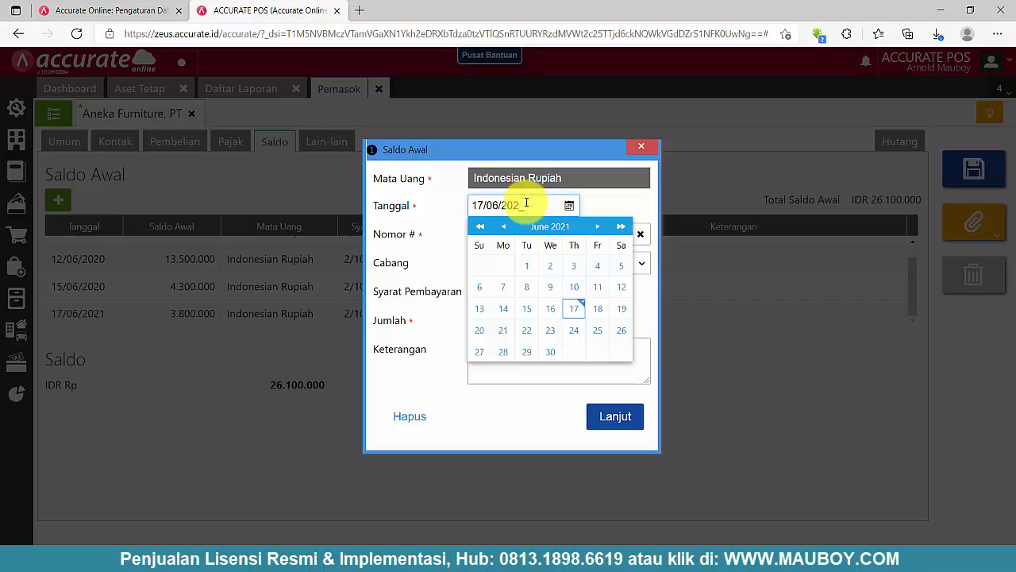
{"action": "type", "text": "0"}
{"action": "left_click", "coordinate": [571, 310]}
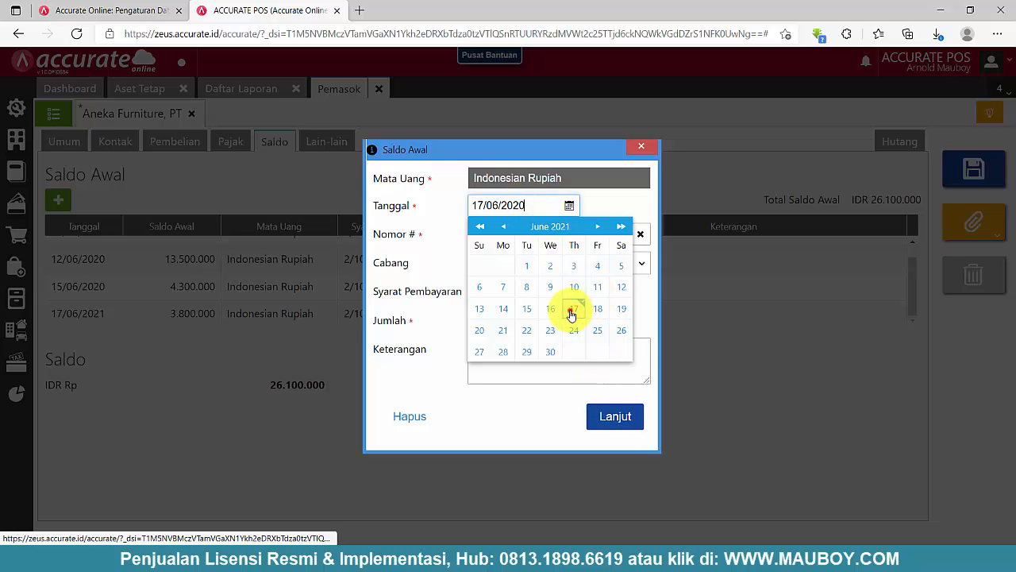
{"action": "left_click", "coordinate": [616, 415]}
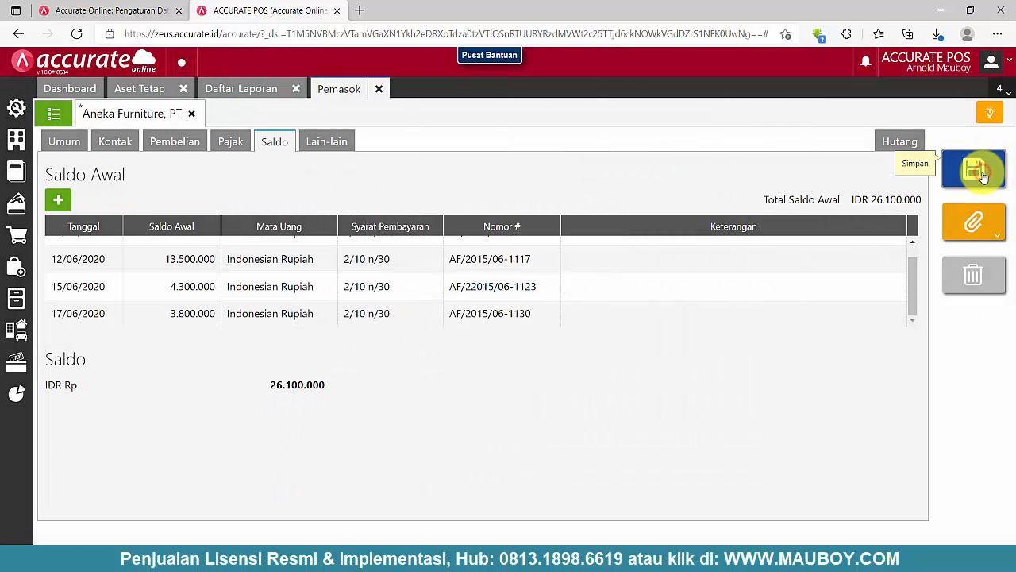
{"action": "left_click", "coordinate": [982, 176]}
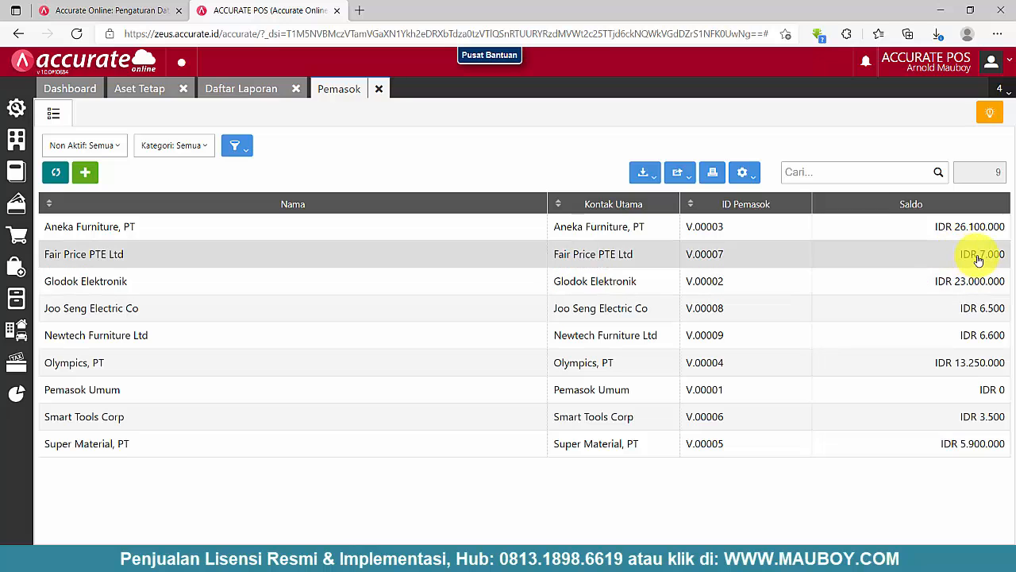
Step: Refresh the supplier list, open Fair Price PTE Ltd and set its 4.500 opening balance date to 18/06/2020
{"action": "left_click", "coordinate": [55, 172]}
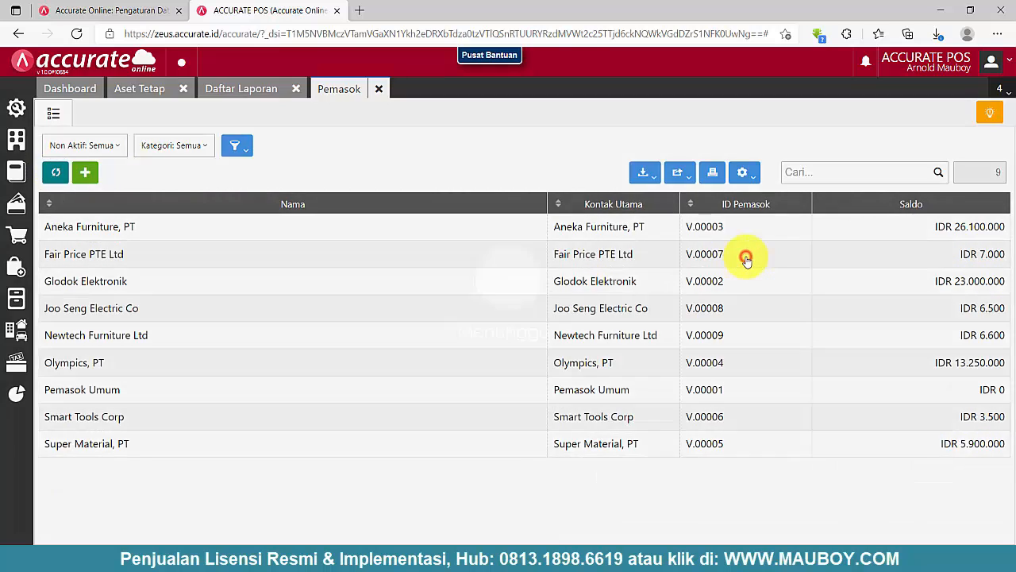
{"action": "left_click", "coordinate": [742, 256]}
{"action": "left_click", "coordinate": [243, 147]}
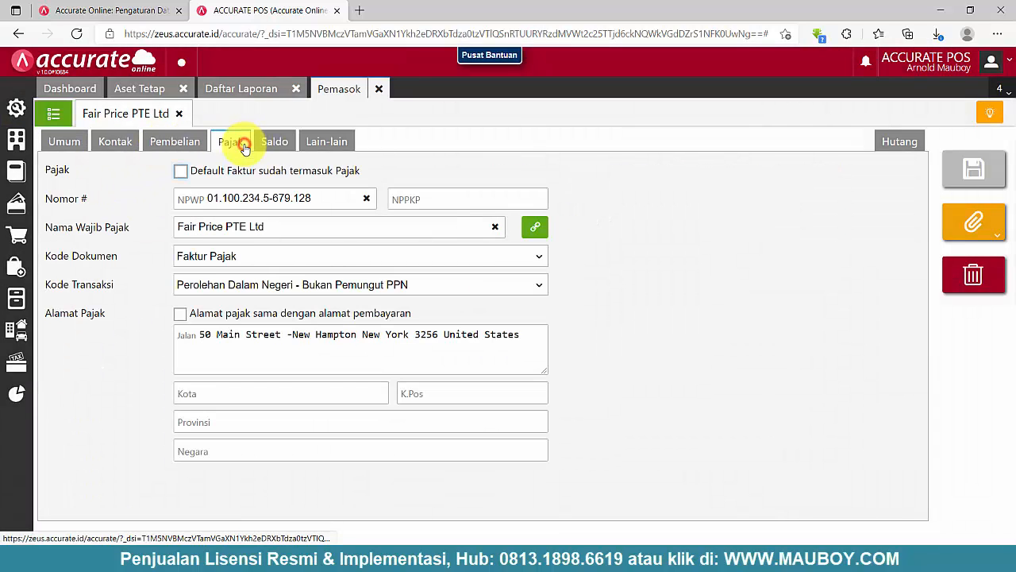
{"action": "left_click", "coordinate": [269, 142]}
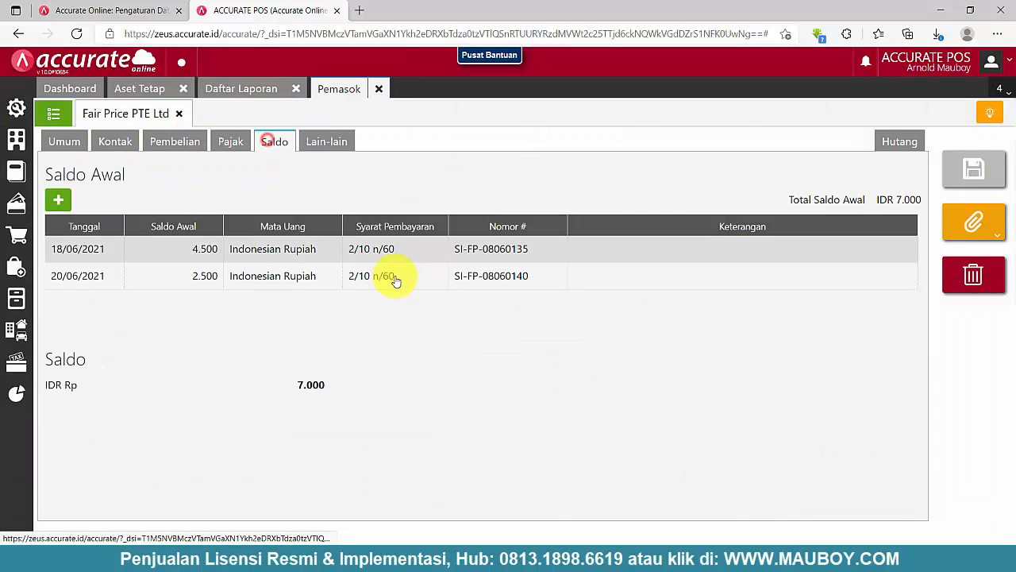
{"action": "left_click", "coordinate": [442, 255]}
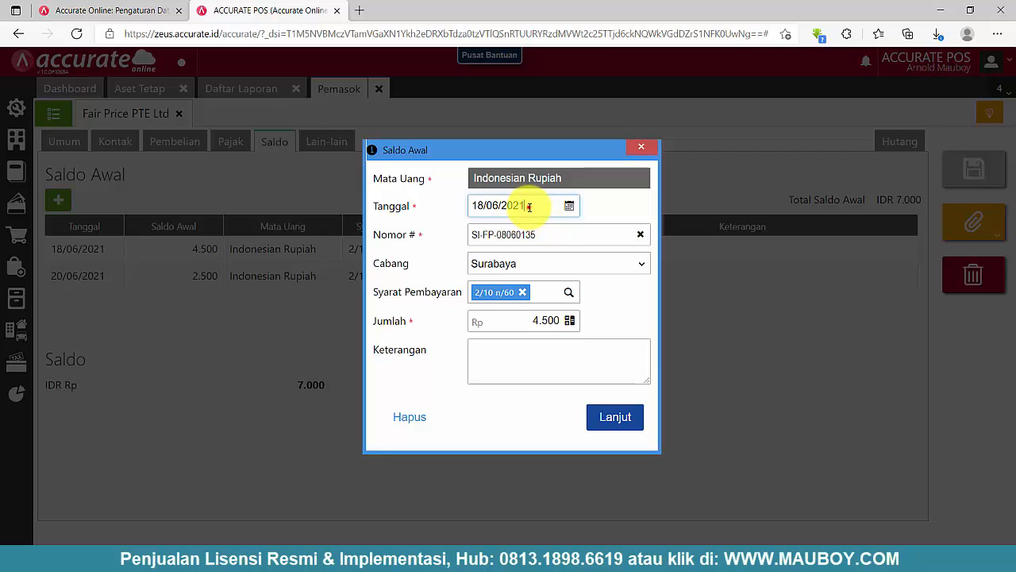
{"action": "left_click", "coordinate": [522, 206]}
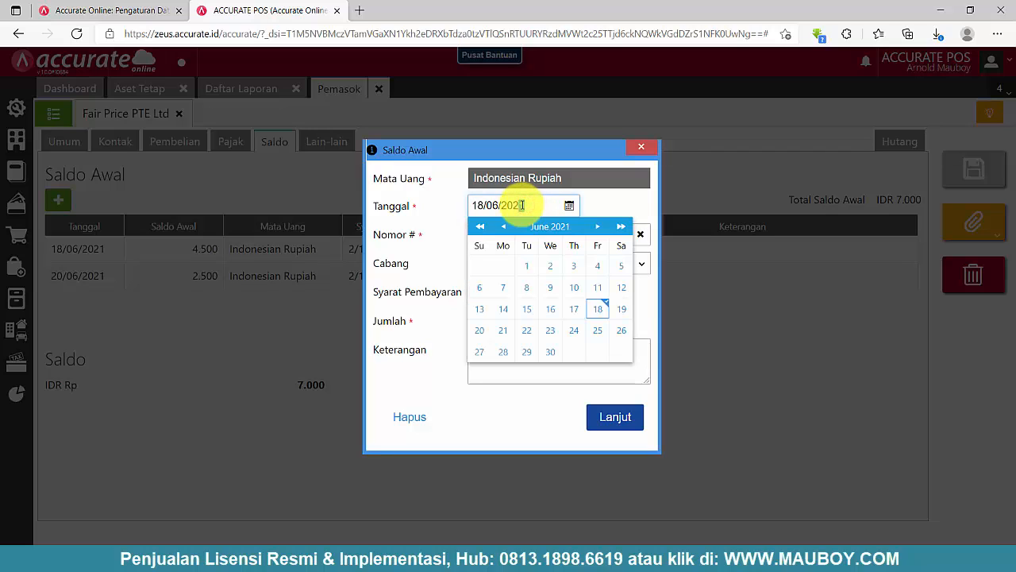
{"action": "key", "text": "BackSpace"}
{"action": "type", "text": "0"}
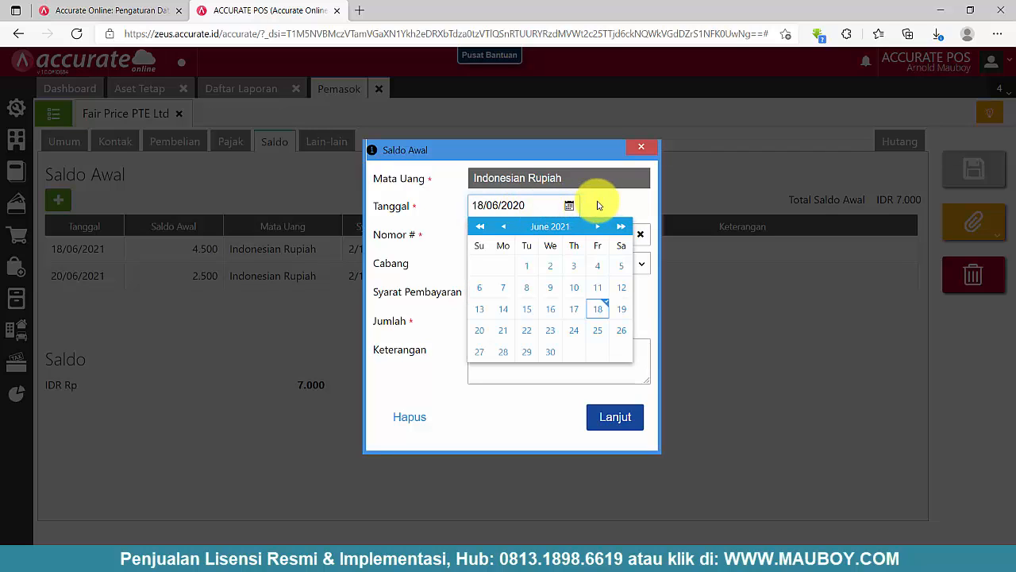
{"action": "left_click", "coordinate": [611, 414]}
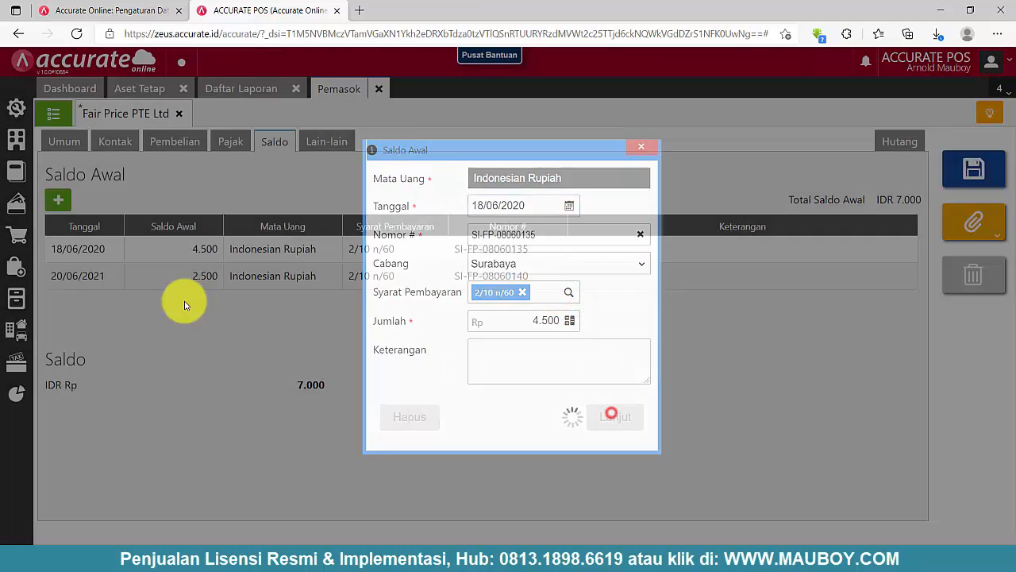
Step: Set the date of Fair Price PTE Ltd's 2.500 opening balance to 20/06/2020
{"action": "double_click", "coordinate": [114, 272]}
{"action": "left_click", "coordinate": [522, 206]}
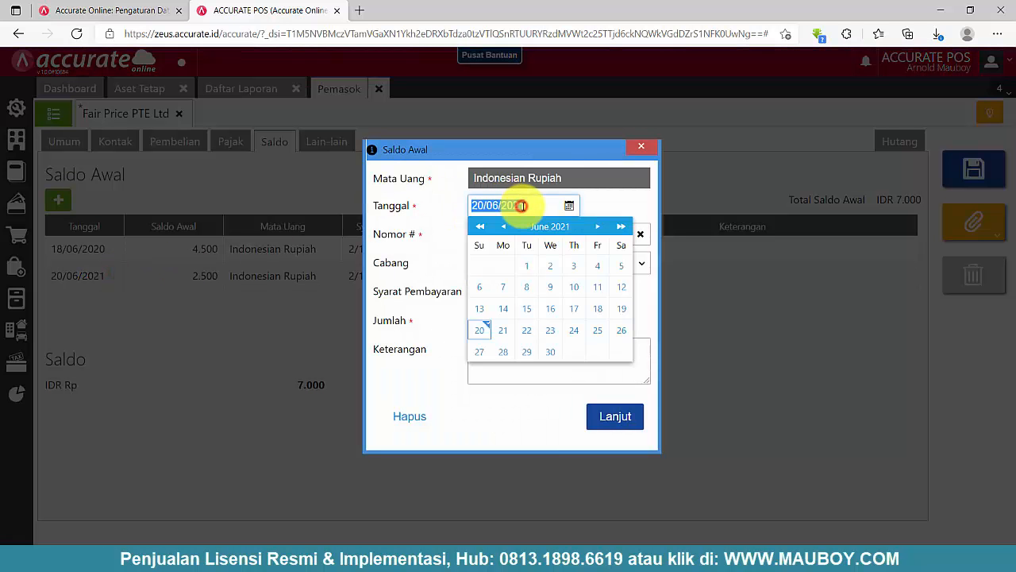
{"action": "left_click", "coordinate": [524, 205]}
{"action": "left_click", "coordinate": [528, 205]}
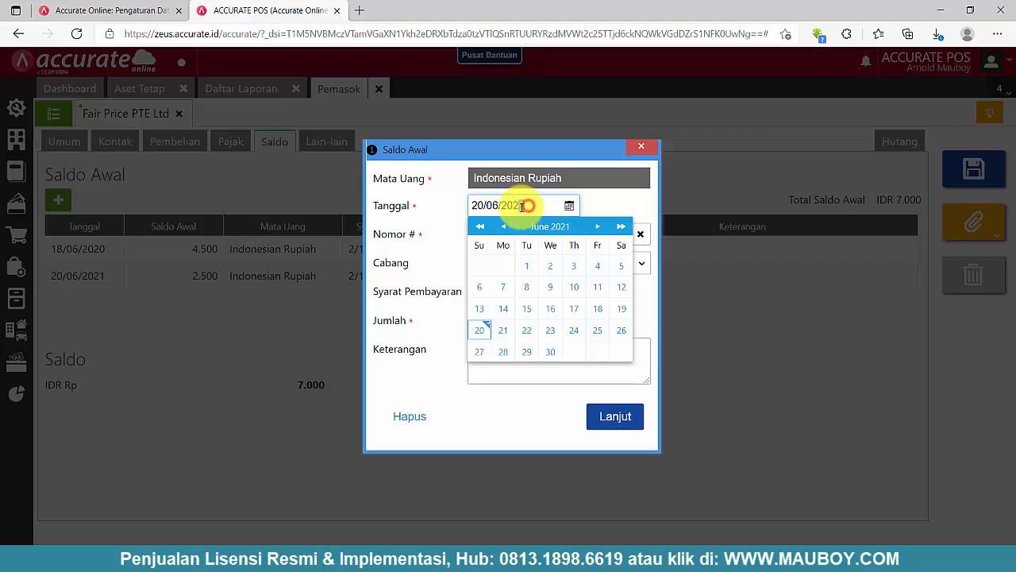
{"action": "key", "text": "BackSpace"}
{"action": "type", "text": "0"}
{"action": "left_click", "coordinate": [620, 418]}
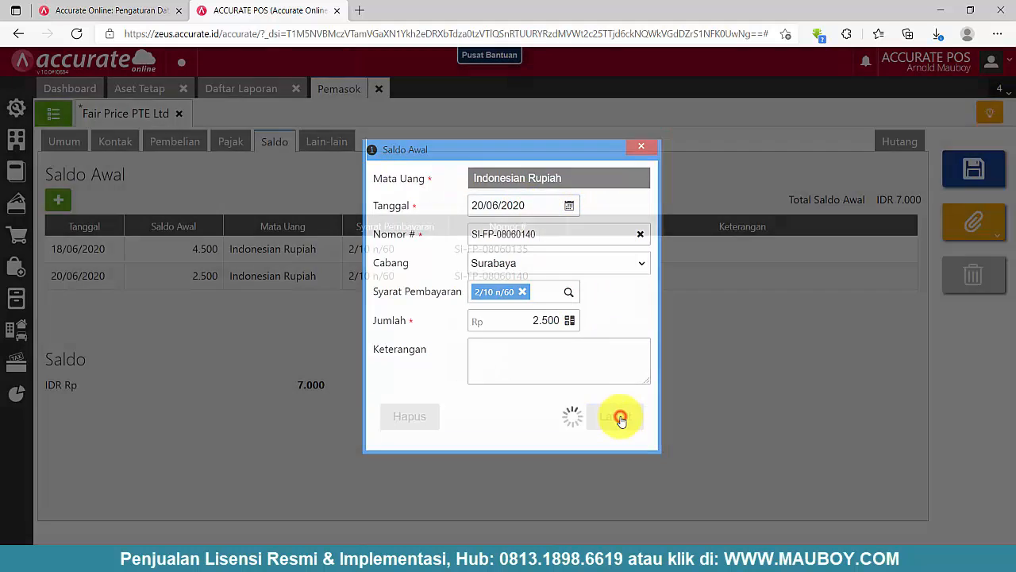
Step: Save Fair Price PTE Ltd, and set the date of Super Material, PT's 5.900.000 opening balance to 05/06/2020 and save that supplier
{"action": "left_click", "coordinate": [996, 171]}
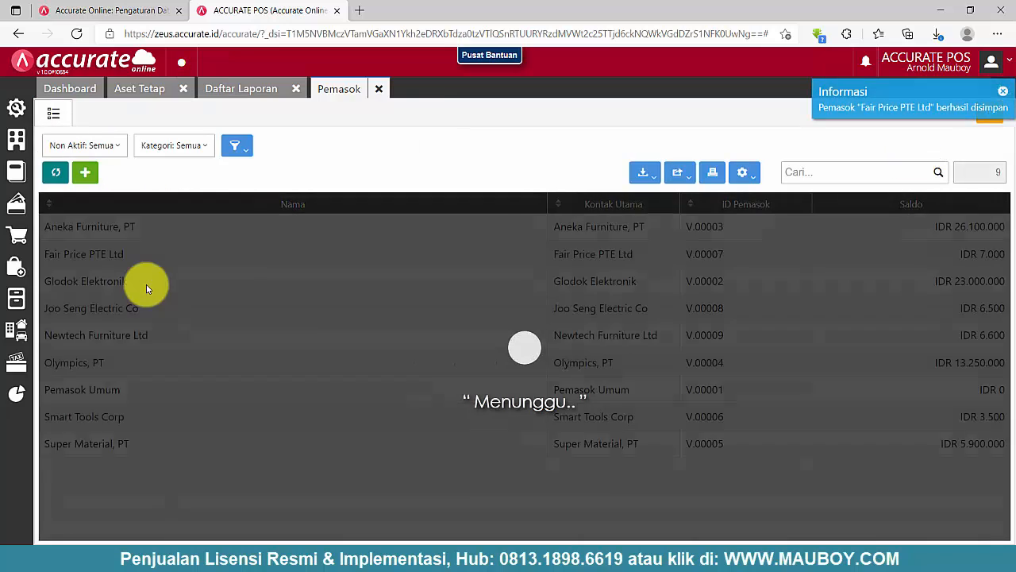
{"action": "left_click", "coordinate": [145, 284]}
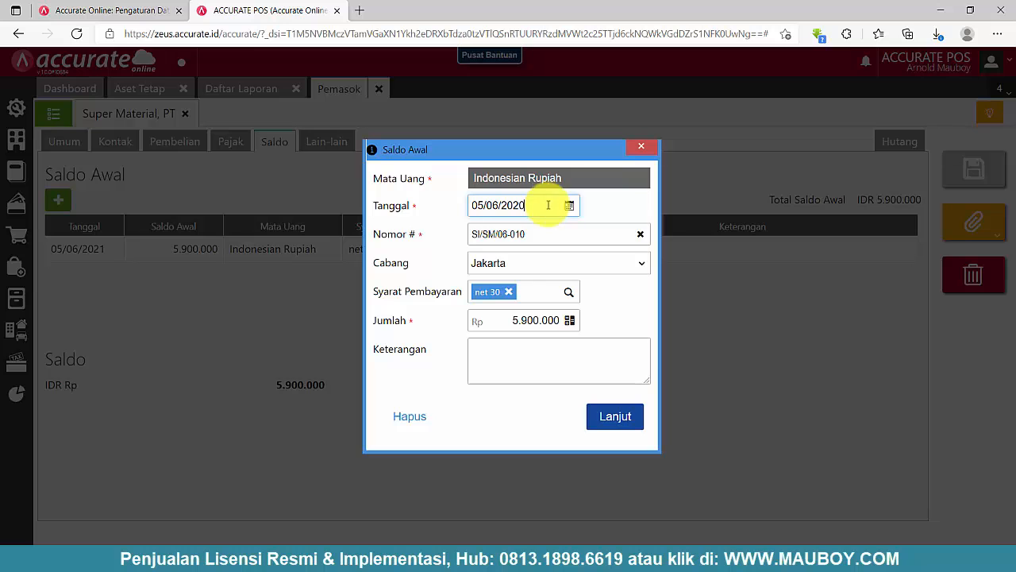
{"action": "left_click", "coordinate": [643, 426]}
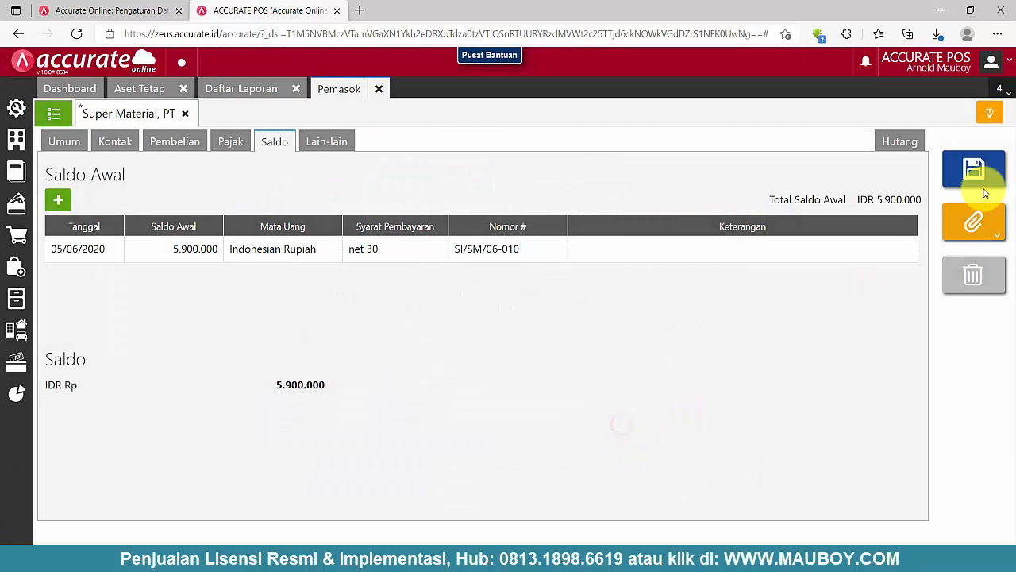
{"action": "left_click", "coordinate": [989, 181]}
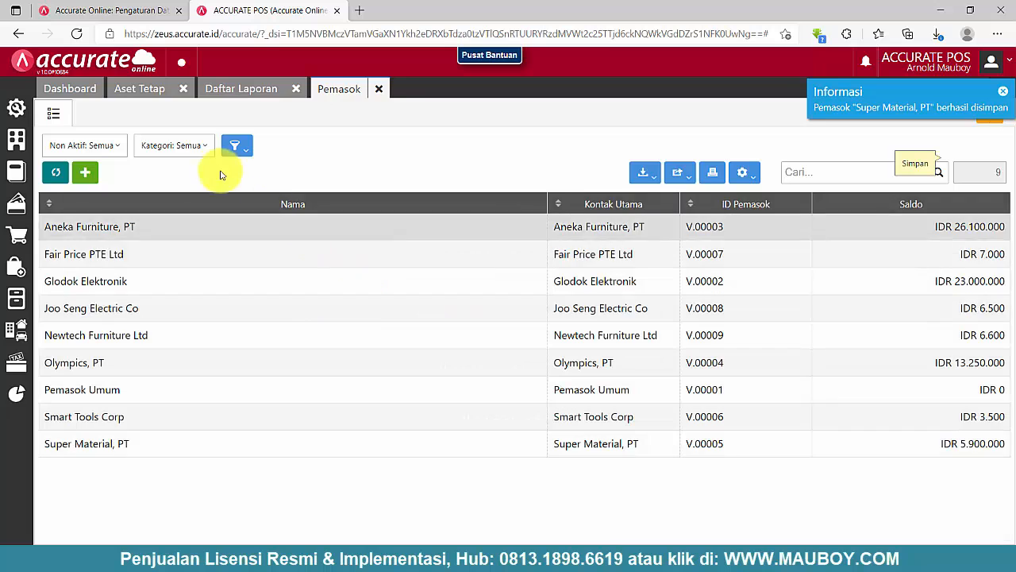
Step: Refresh the Neraca (Standar) report and open account 3101-001 Equitas Saldo Awal from the account list filtered by type Modal
{"action": "left_click", "coordinate": [378, 88]}
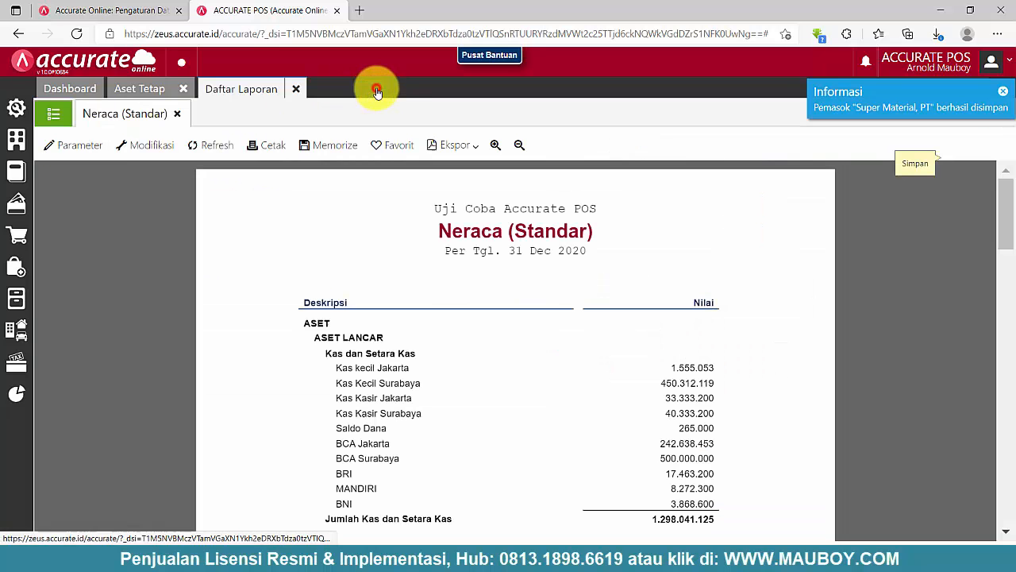
{"action": "left_click", "coordinate": [211, 144]}
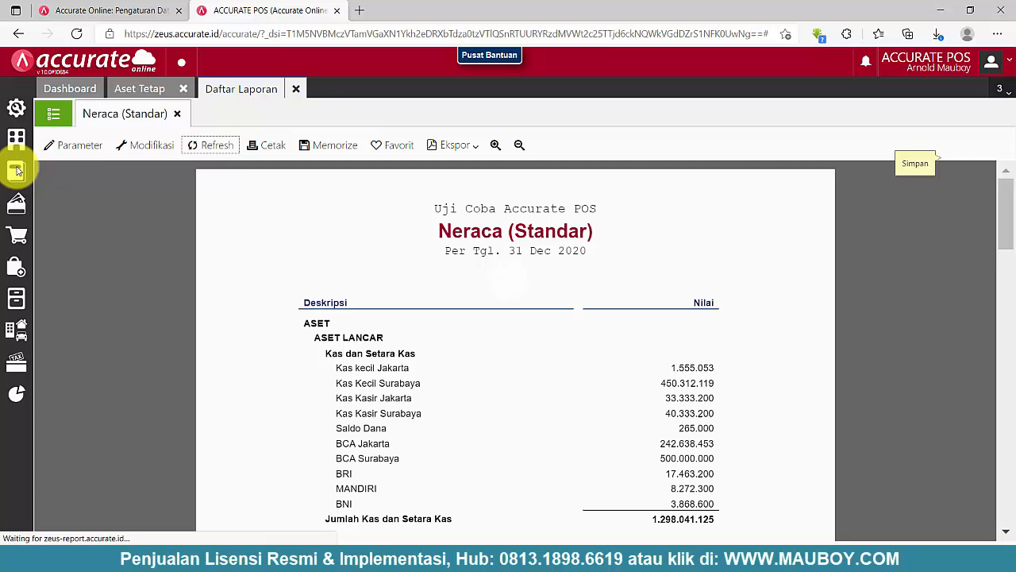
{"action": "left_click", "coordinate": [17, 141]}
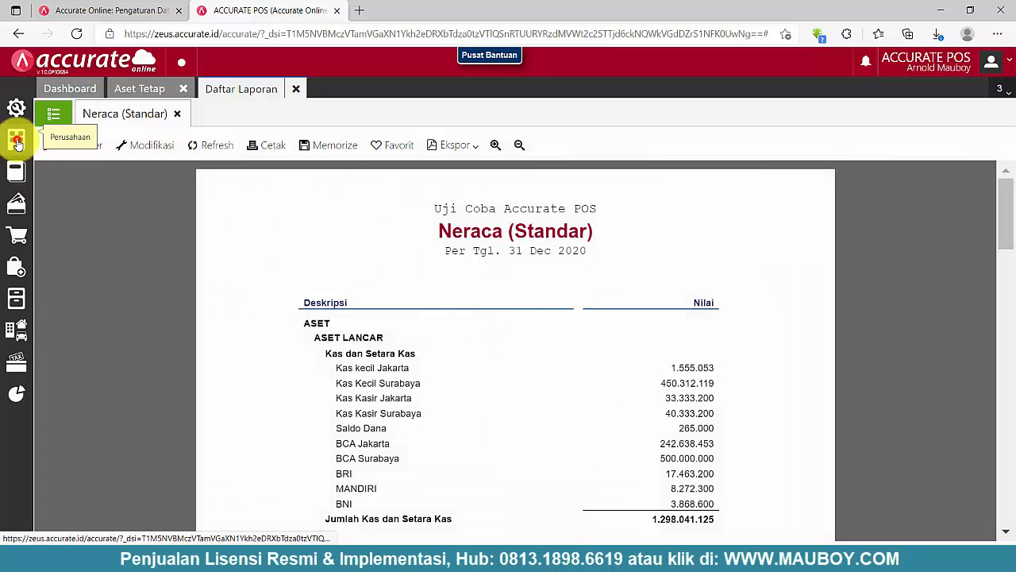
{"action": "left_click", "coordinate": [18, 169]}
{"action": "left_click", "coordinate": [77, 232]}
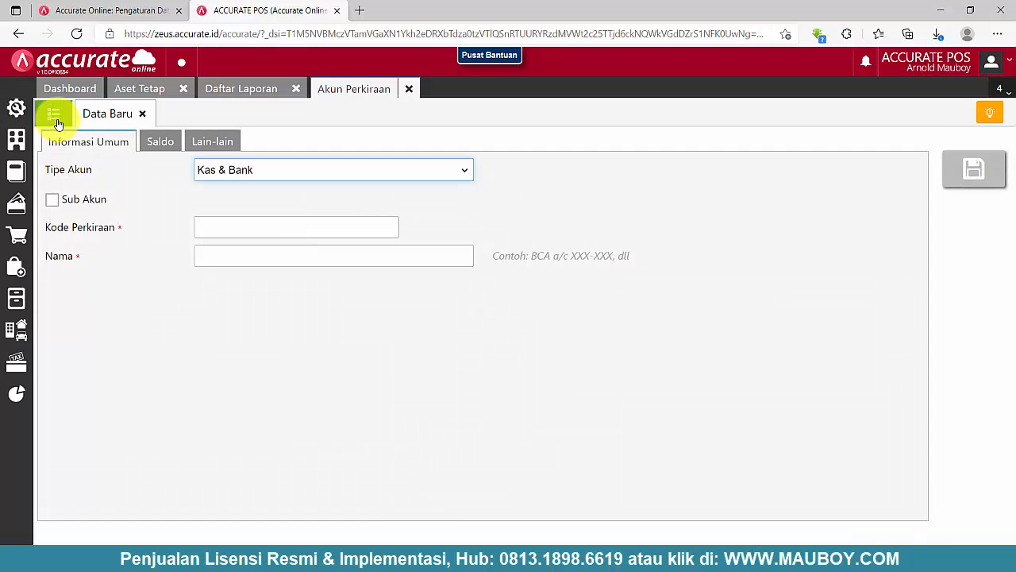
{"action": "left_click", "coordinate": [57, 120]}
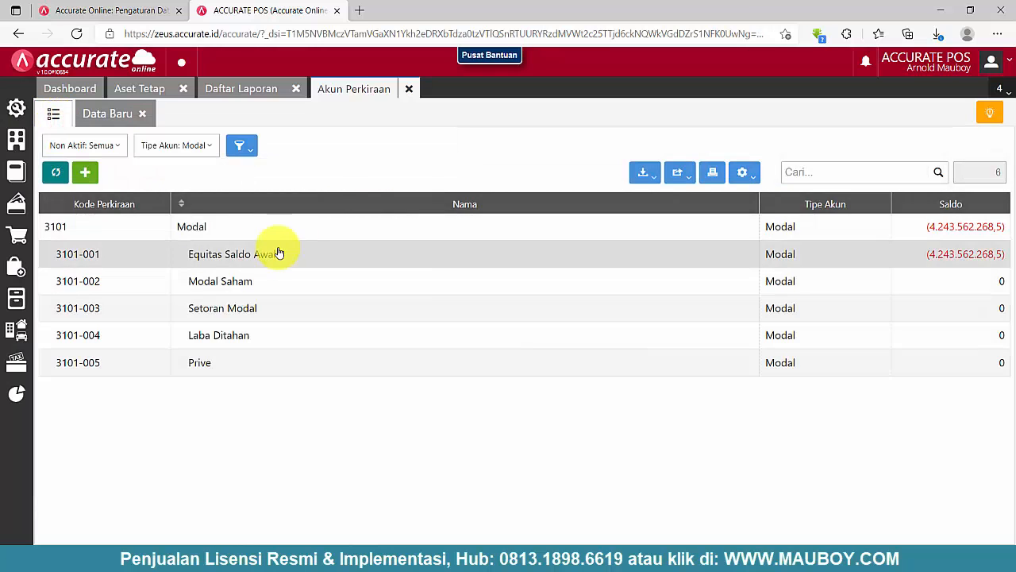
{"action": "left_click", "coordinate": [956, 261]}
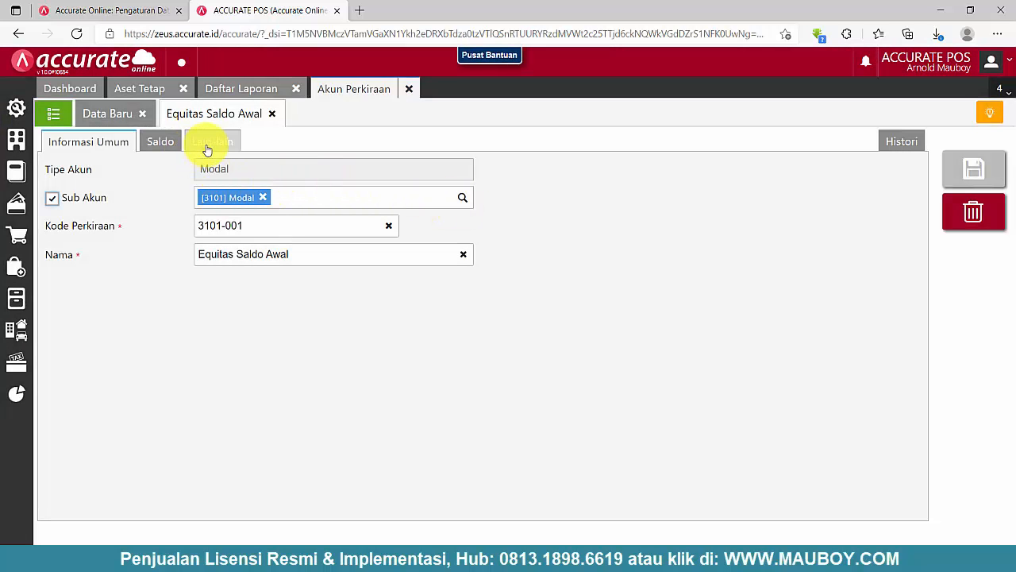
Step: Show the account's history from 01/01/2021 to 19/10/2021, move the start date to 31/12/2020 and examine the opening-balance entries
{"action": "left_click", "coordinate": [901, 143]}
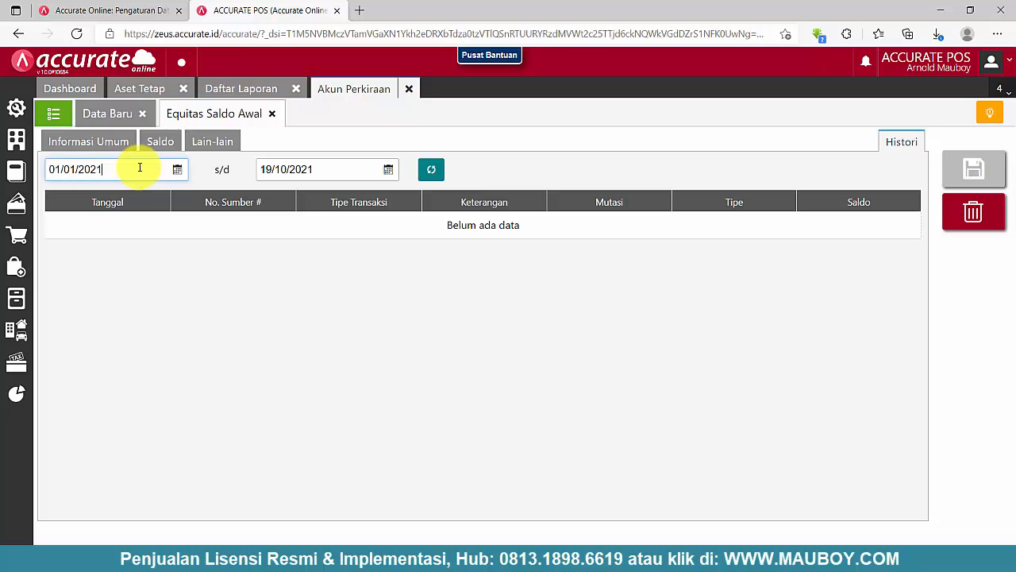
{"action": "left_click", "coordinate": [430, 170]}
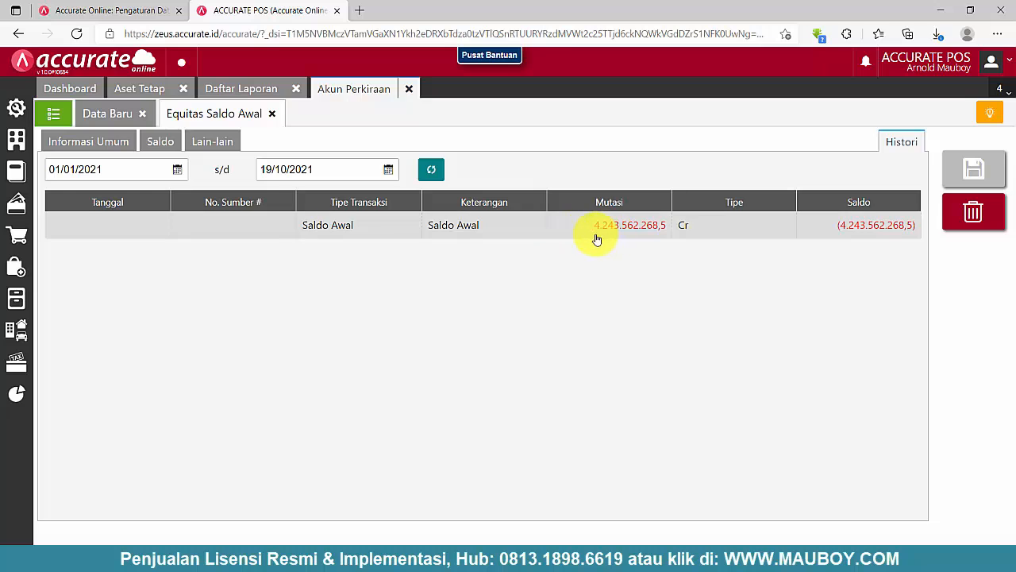
{"action": "left_click", "coordinate": [175, 170]}
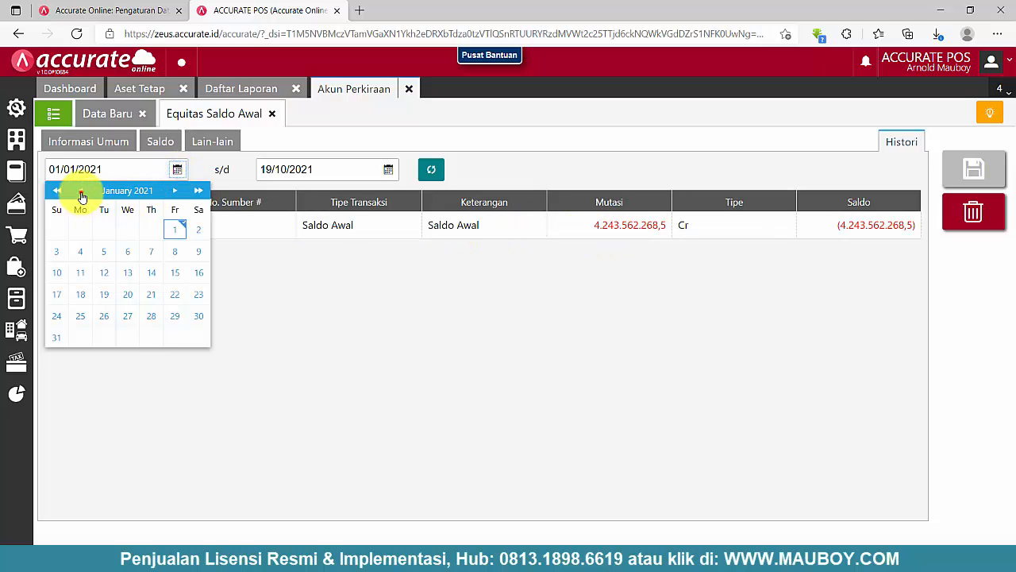
{"action": "left_click", "coordinate": [79, 194]}
{"action": "left_click", "coordinate": [153, 316]}
{"action": "left_click", "coordinate": [435, 171]}
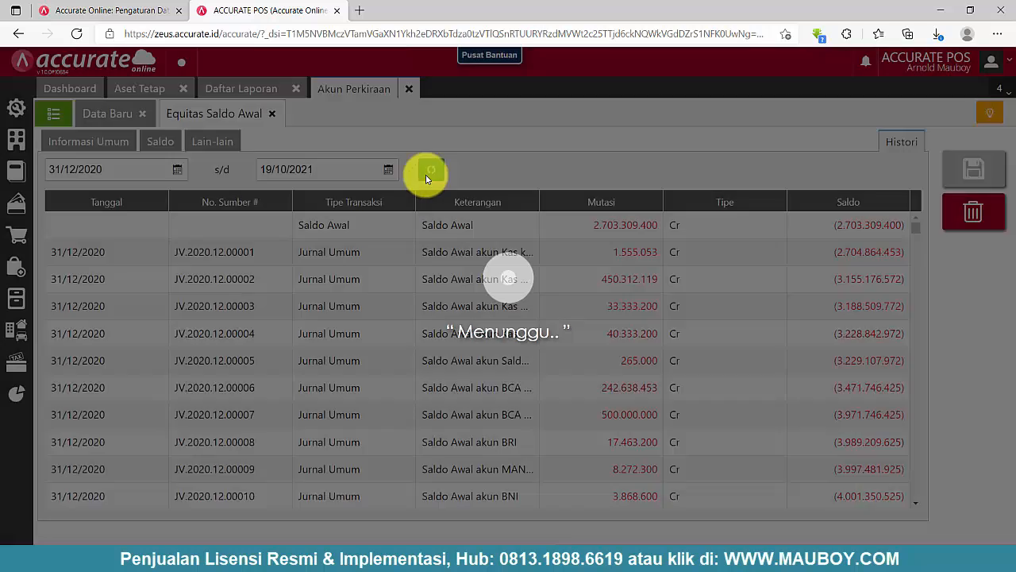
{"action": "scroll", "coordinate": [407, 388], "scroll_direction": "down", "scroll_amount": 8}
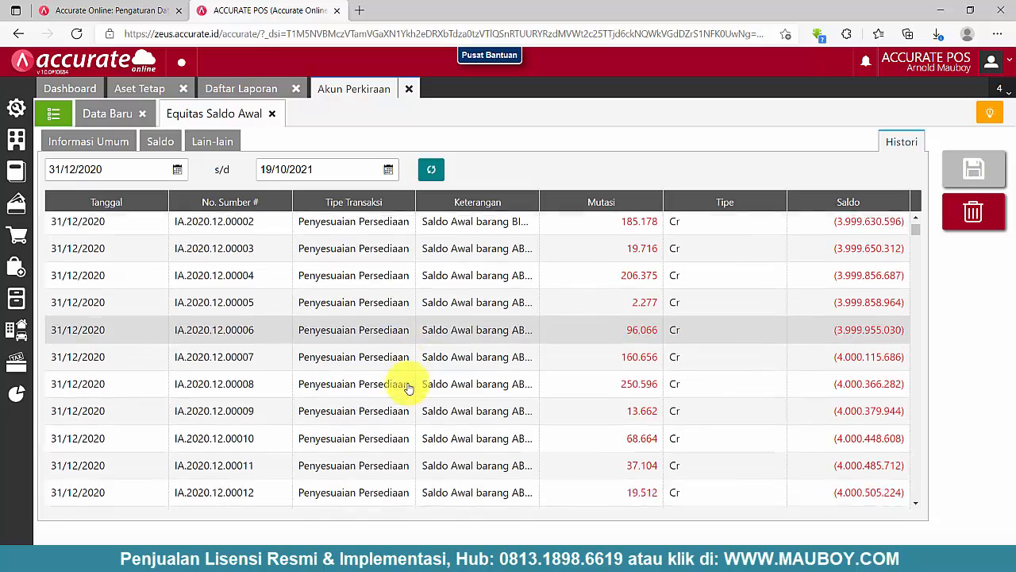
{"action": "scroll", "coordinate": [408, 388], "scroll_direction": "up", "scroll_amount": 4}
{"action": "scroll", "coordinate": [407, 388], "scroll_direction": "up", "scroll_amount": 5}
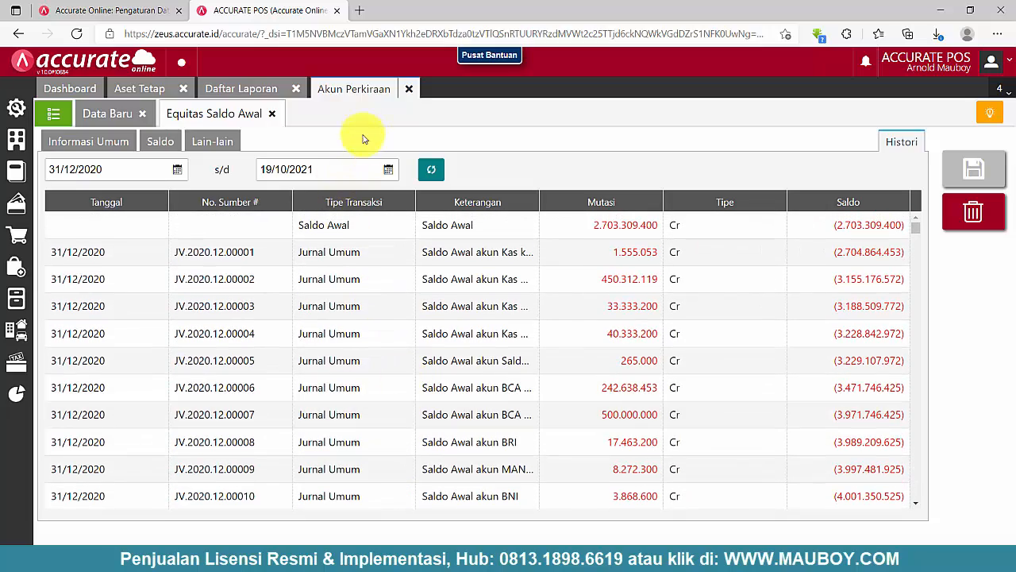
Step: Close the open account, report and fixed-asset modules so only the dashboard remains
{"action": "left_click", "coordinate": [408, 90]}
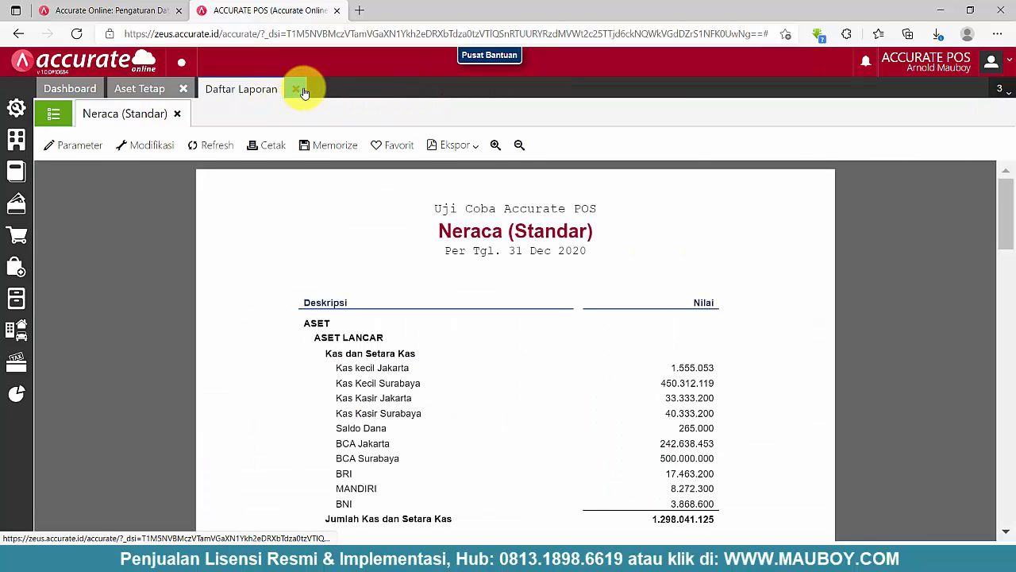
{"action": "left_click", "coordinate": [304, 92]}
{"action": "left_click", "coordinate": [184, 89]}
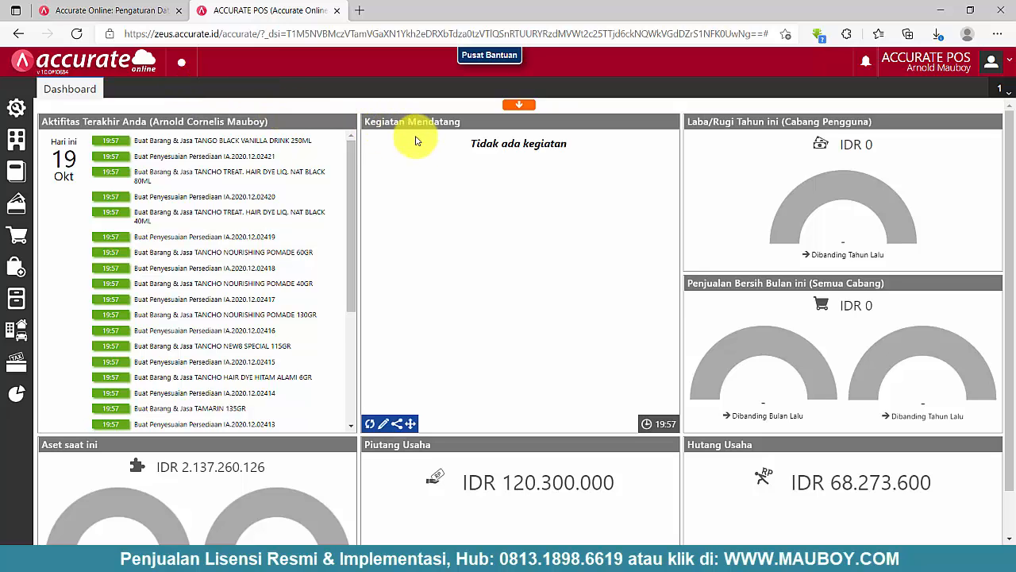
Step: Open the month-end processes (Proses Akhir Bulan) and delete the Desember 2020 record
{"action": "left_click", "coordinate": [17, 107]}
{"action": "left_click", "coordinate": [18, 172]}
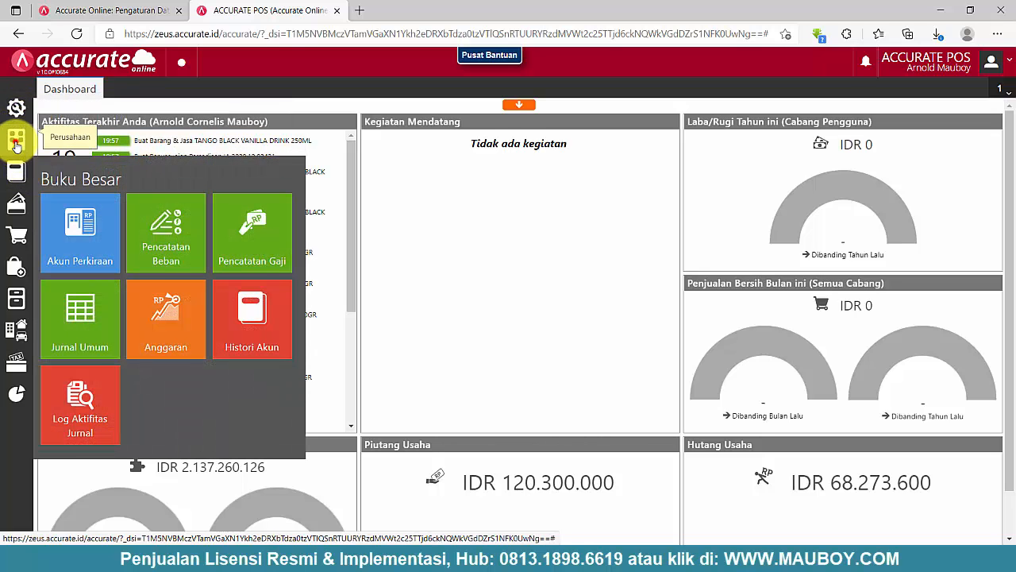
{"action": "left_click", "coordinate": [17, 140]}
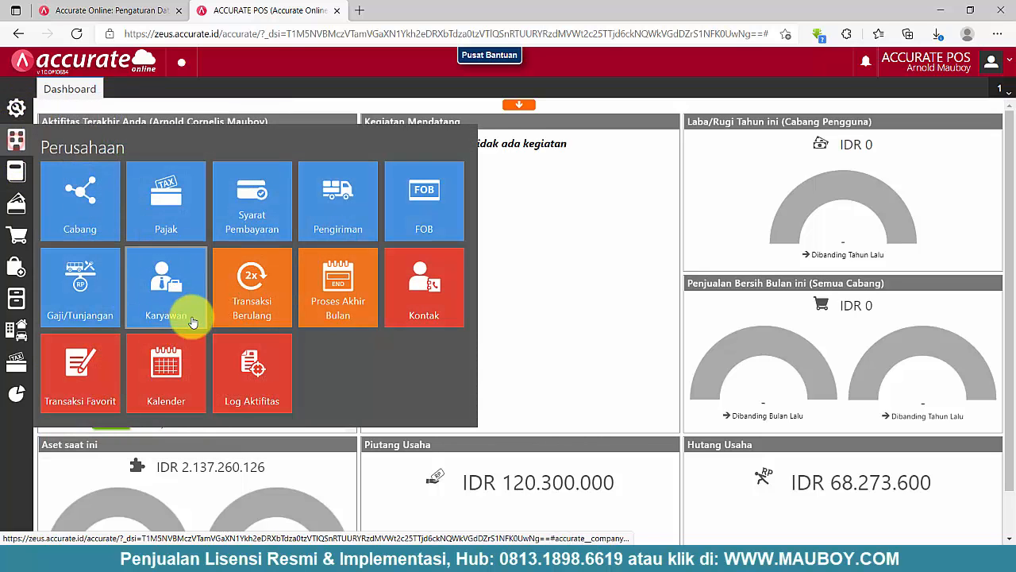
{"action": "left_click", "coordinate": [341, 301]}
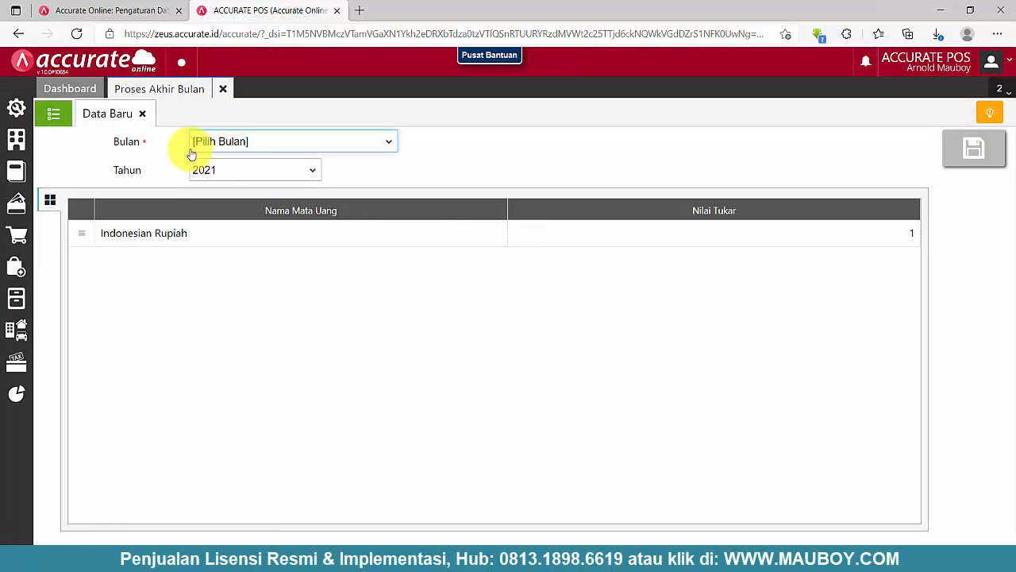
{"action": "left_click", "coordinate": [51, 116]}
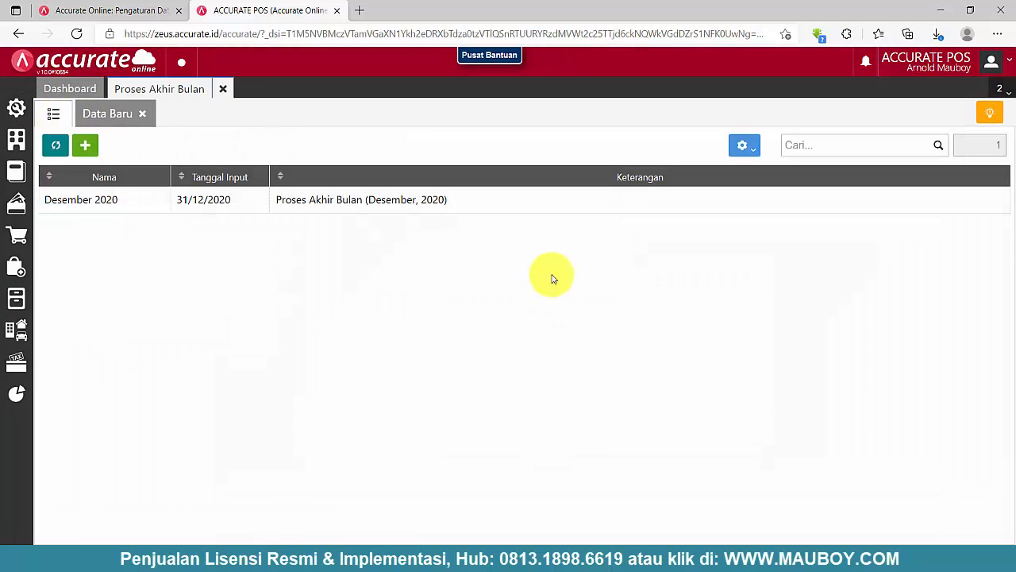
{"action": "left_click", "coordinate": [519, 204]}
{"action": "left_click", "coordinate": [982, 214]}
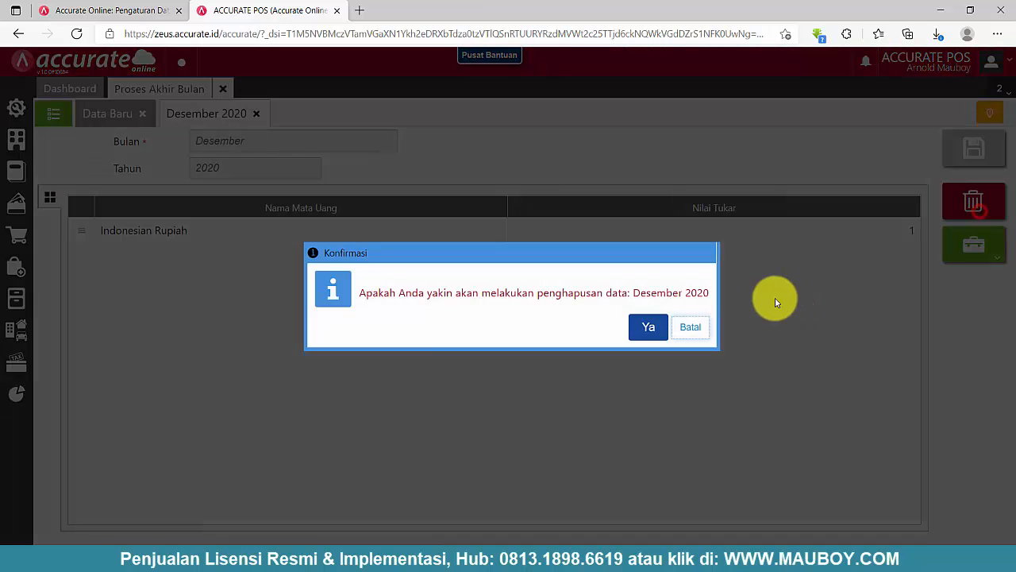
{"action": "left_click", "coordinate": [649, 327]}
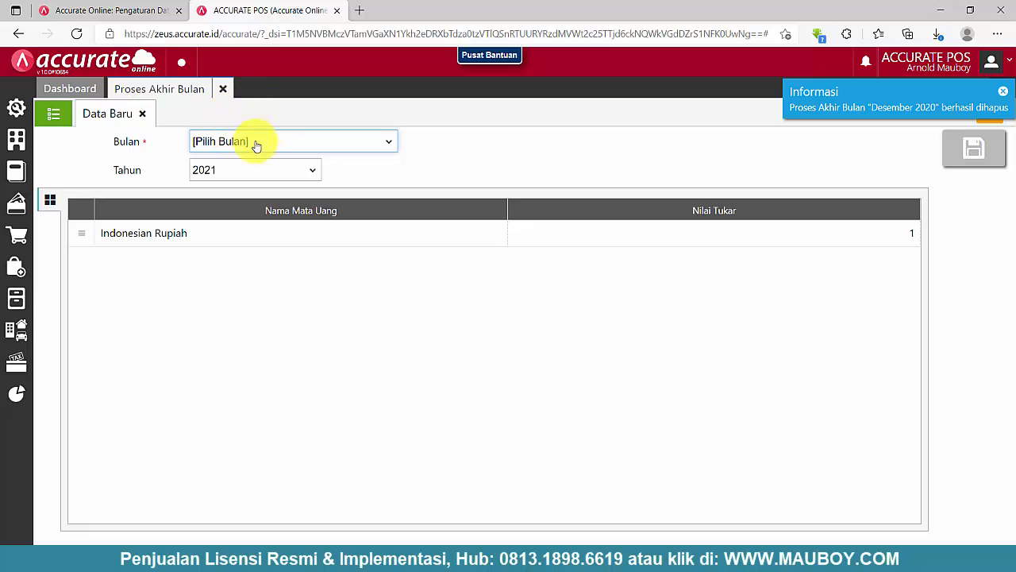
Step: Create and save a new month-end process for Desember 2020, and view it in the process list
{"action": "left_click", "coordinate": [16, 393]}
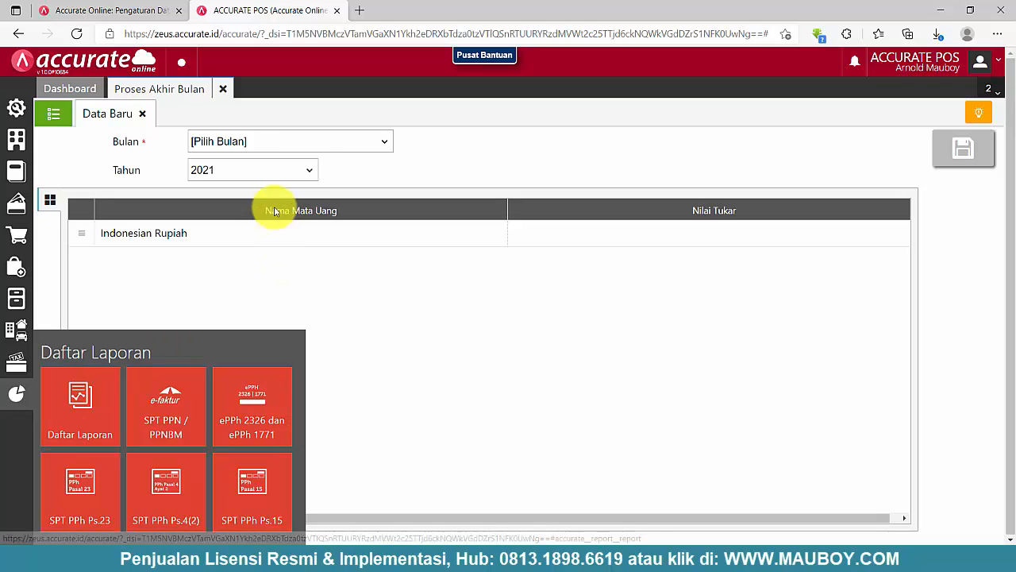
{"action": "left_click", "coordinate": [272, 144]}
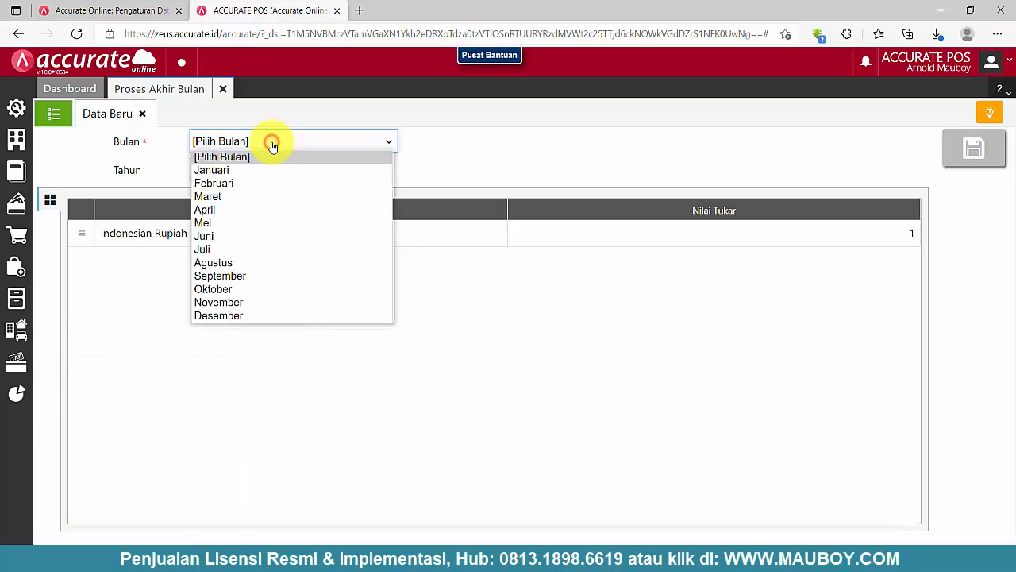
{"action": "left_click", "coordinate": [240, 316]}
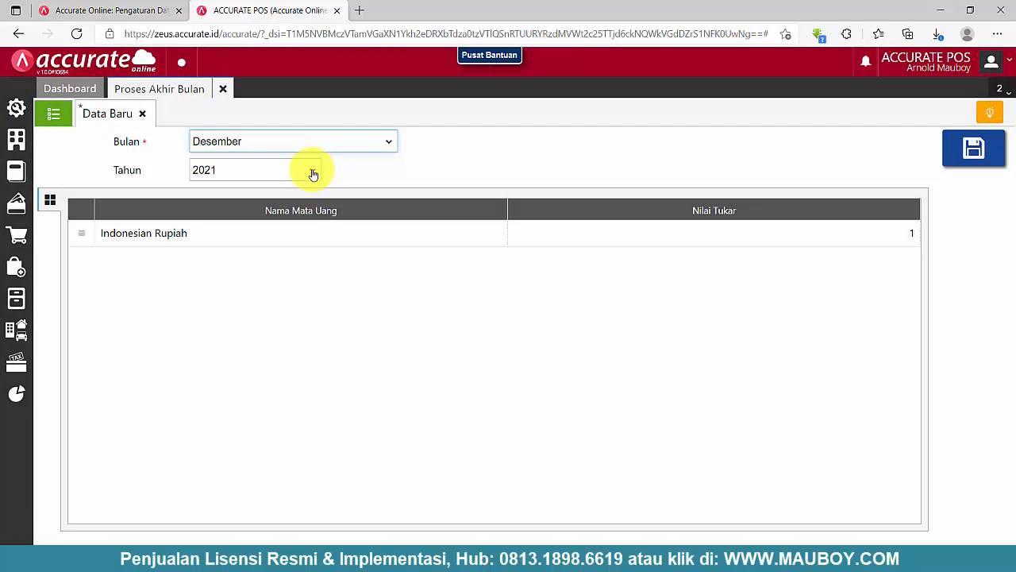
{"action": "left_click", "coordinate": [310, 170]}
{"action": "left_click", "coordinate": [225, 212]}
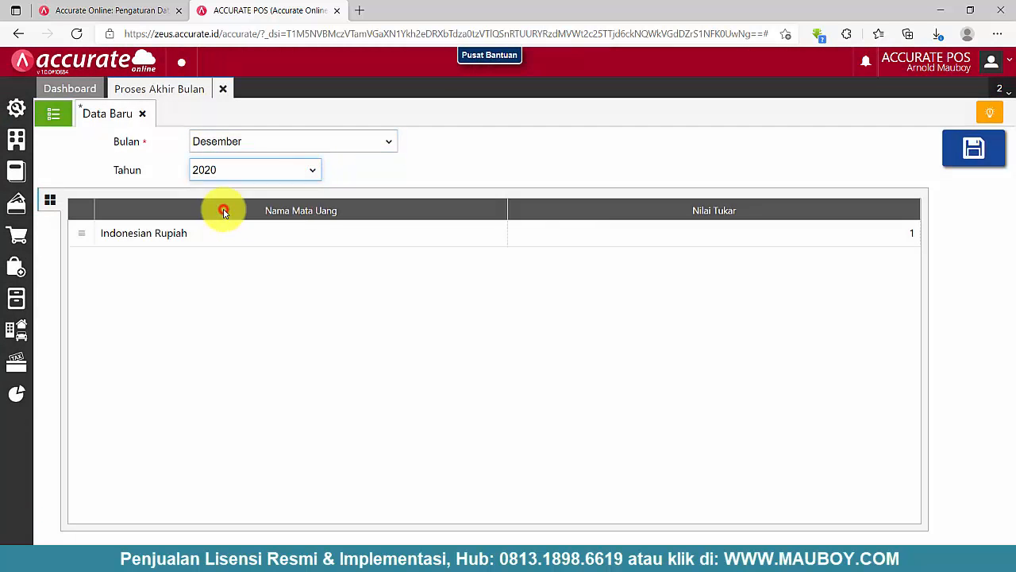
{"action": "left_click", "coordinate": [981, 153]}
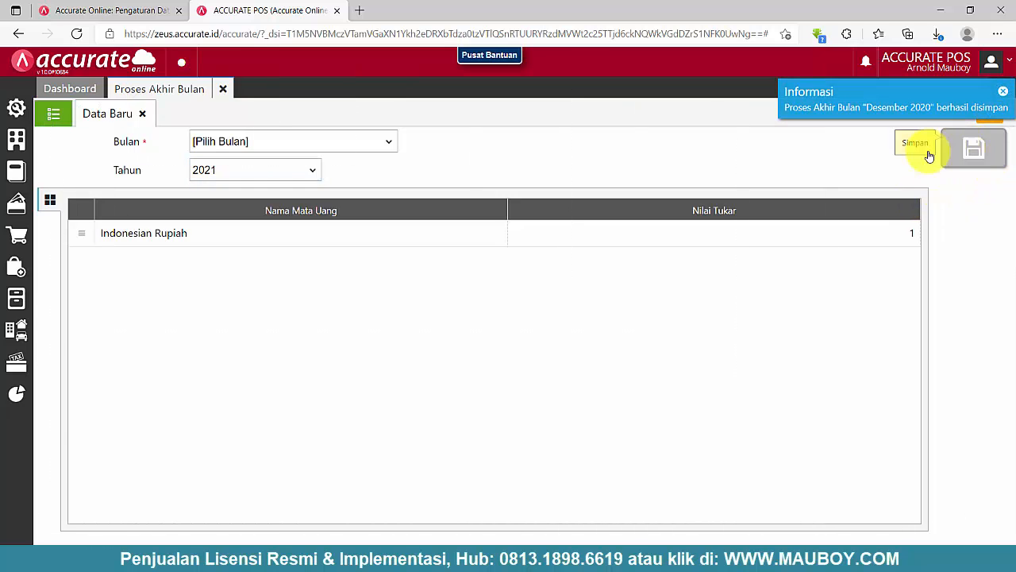
{"action": "left_click", "coordinate": [53, 117]}
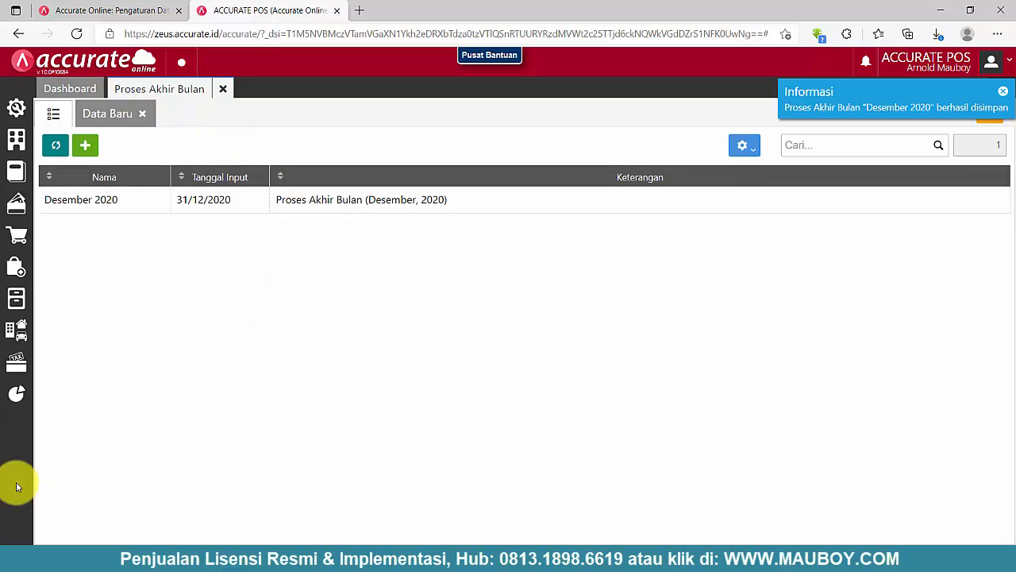
Step: Display the Neraca (Standar) report as of 19/10/2021 and examine its liabilities and equity section
{"action": "left_click", "coordinate": [17, 393]}
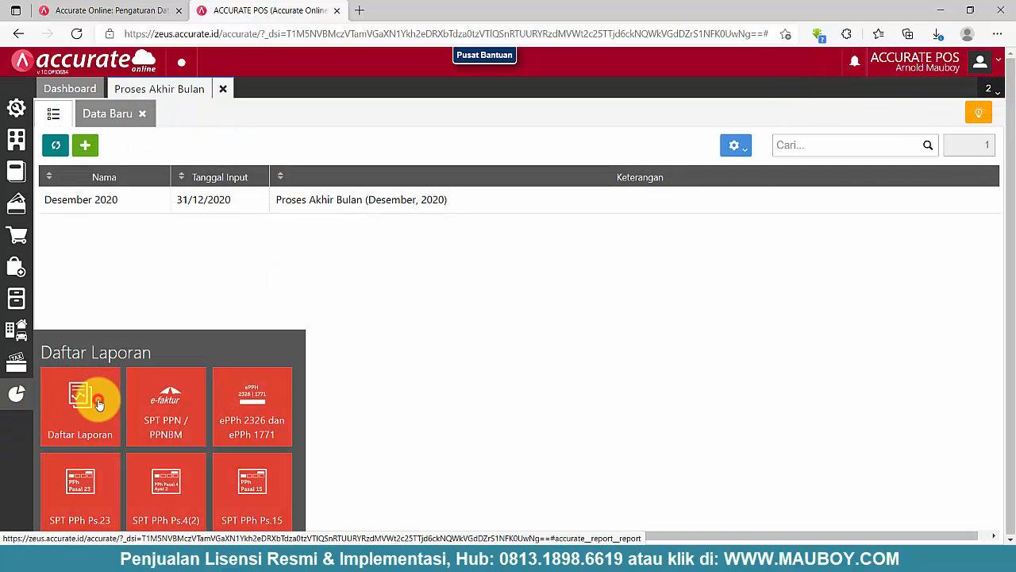
{"action": "left_click", "coordinate": [98, 404]}
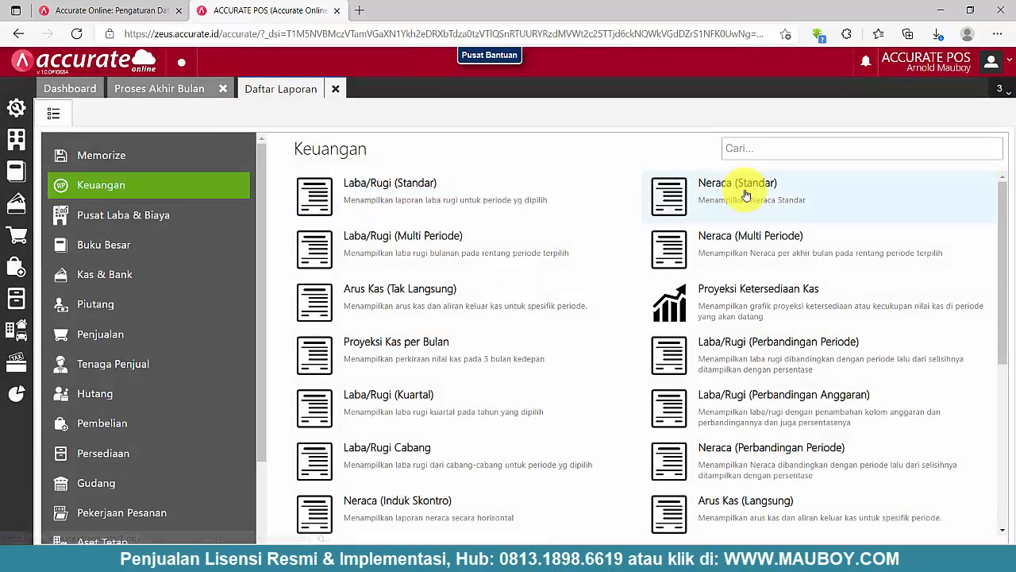
{"action": "left_click", "coordinate": [721, 187]}
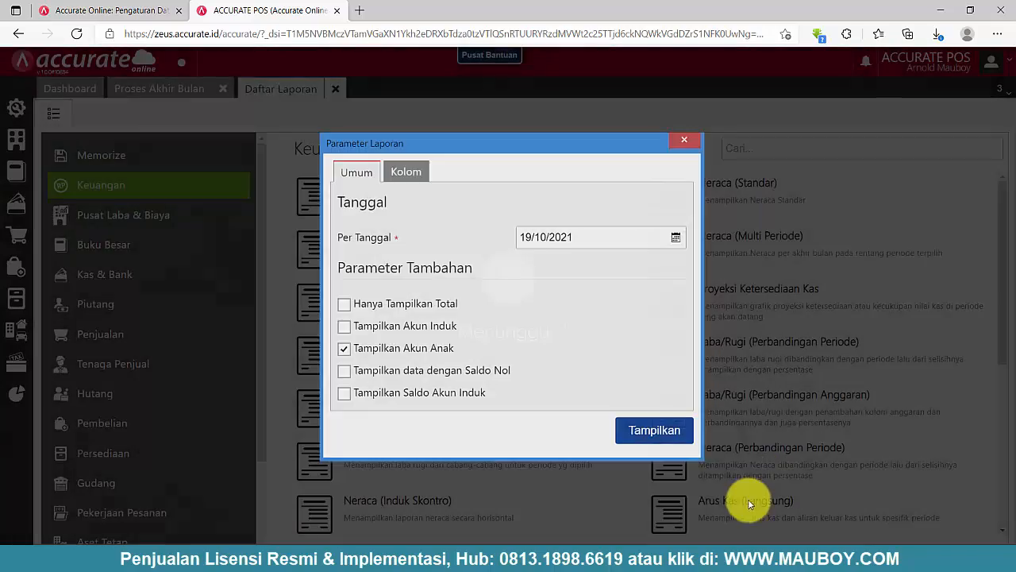
{"action": "left_click", "coordinate": [672, 430]}
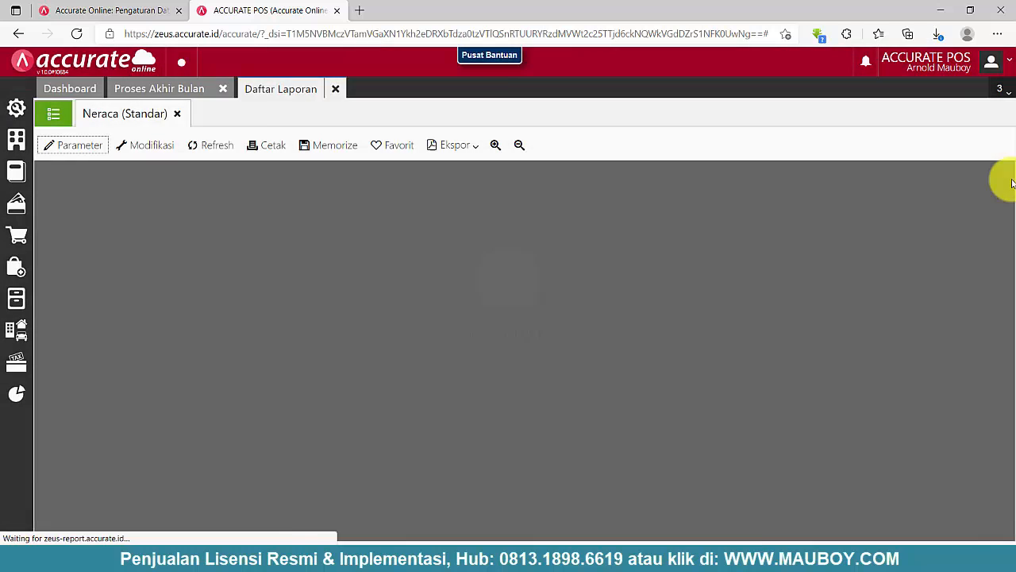
{"action": "left_click_drag", "start_coordinate": [1007, 182], "coordinate": [1011, 419]}
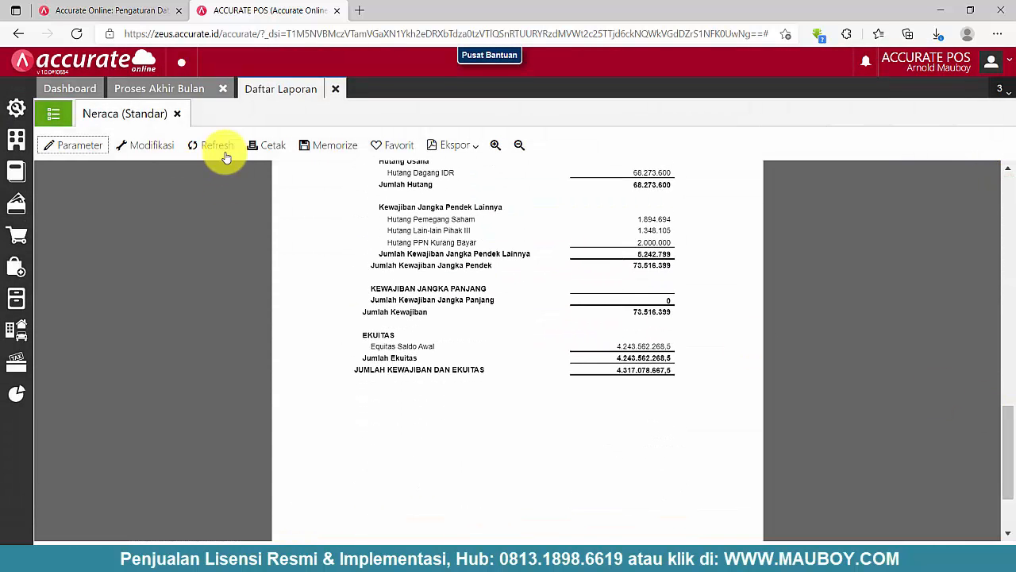
Step: Redisplay the Neraca (Standar) report as of 31/12/2020 and examine the Equitas Saldo Awal amount at a larger size
{"action": "left_click", "coordinate": [82, 147]}
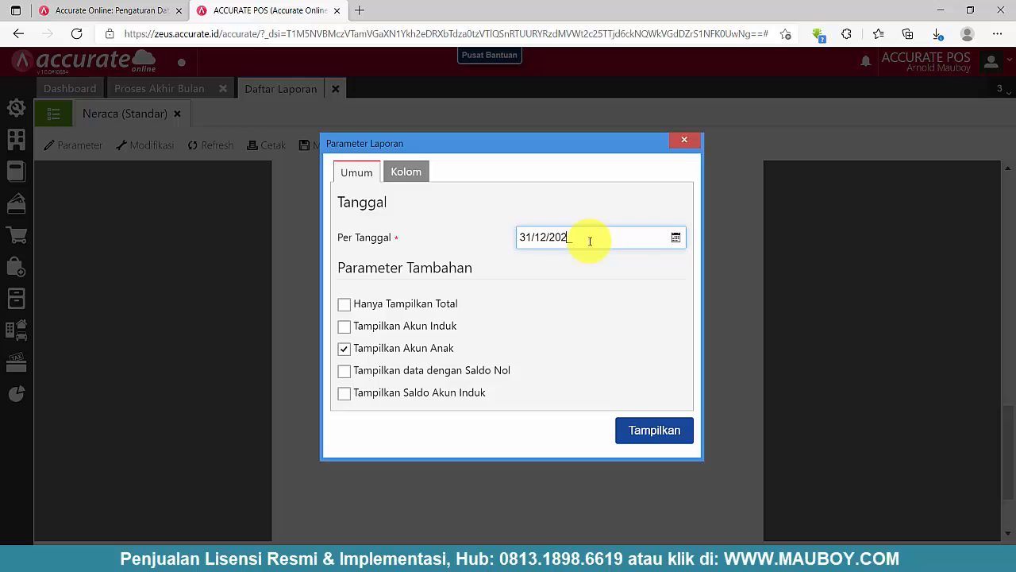
{"action": "left_click", "coordinate": [656, 431]}
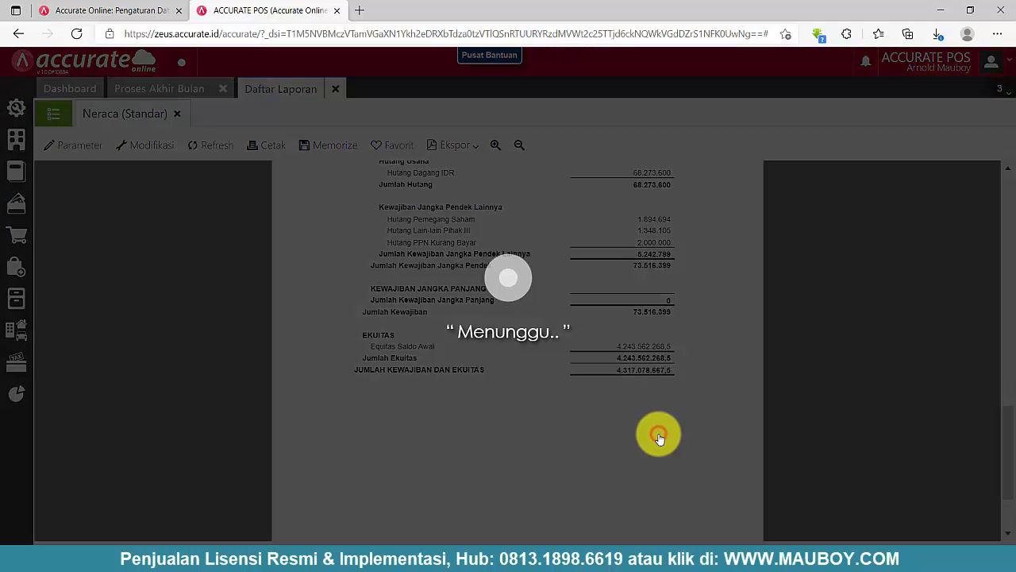
{"action": "scroll", "coordinate": [675, 415], "scroll_direction": "down", "scroll_amount": 15}
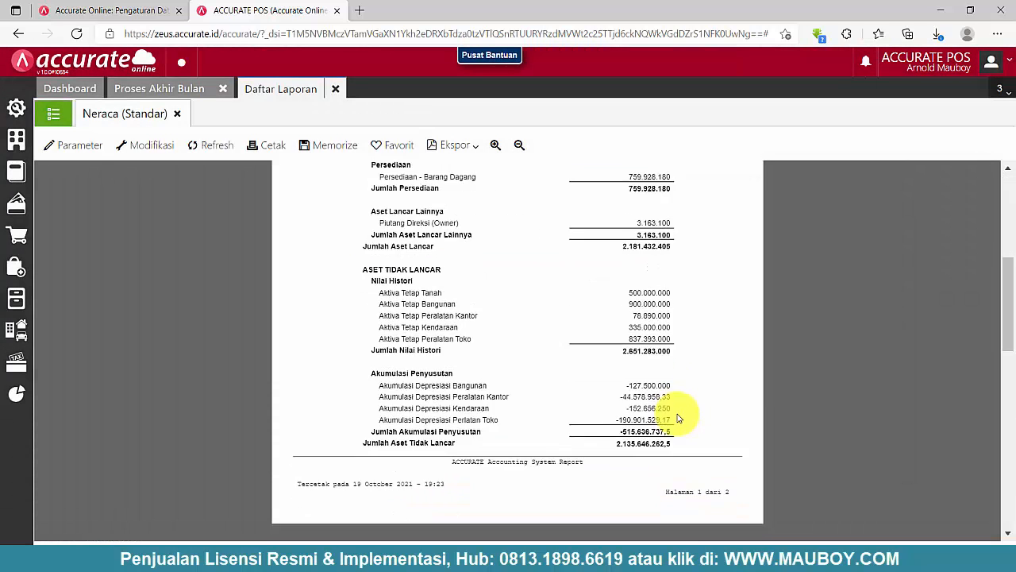
{"action": "scroll", "coordinate": [658, 389], "scroll_direction": "down", "scroll_amount": 1}
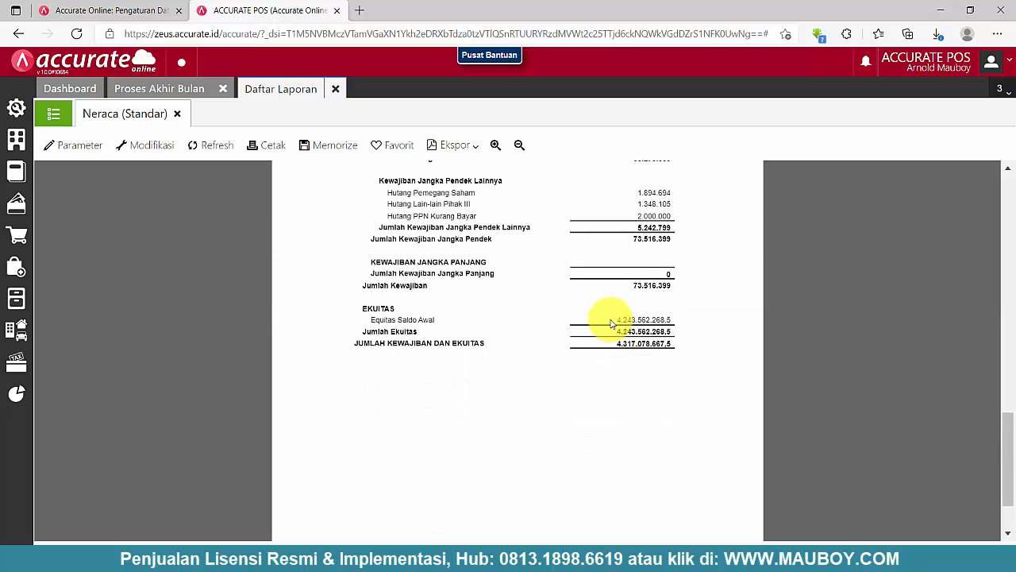
{"action": "left_click_drag", "start_coordinate": [611, 323], "coordinate": [672, 318]}
{"action": "left_click", "coordinate": [495, 144]}
{"action": "left_click", "coordinate": [498, 147]}
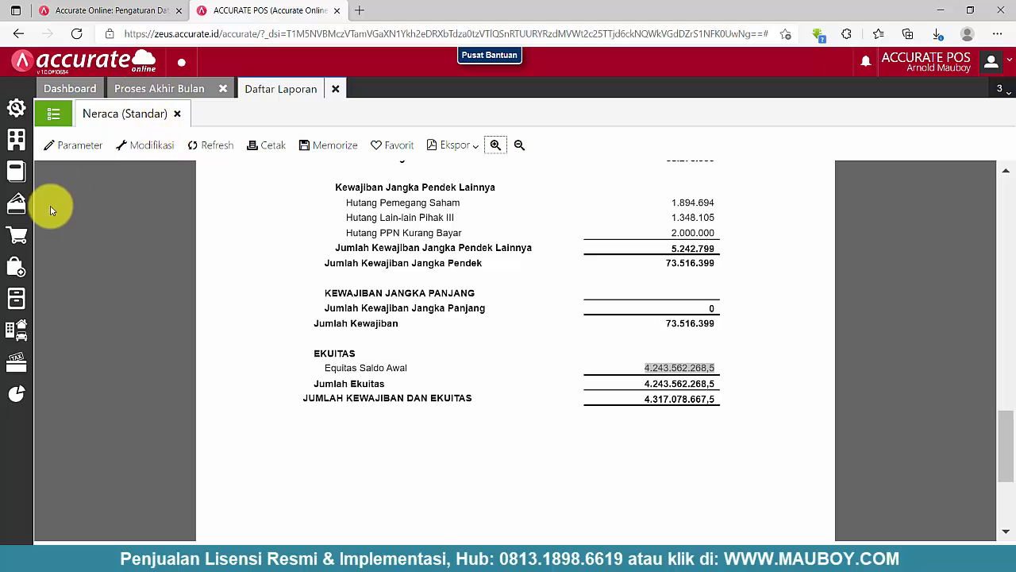
Step: Open the Akun Perkiraan list and compare the Equitas Saldo Awal balance with the equity section of the Neraca report
{"action": "left_click", "coordinate": [16, 176]}
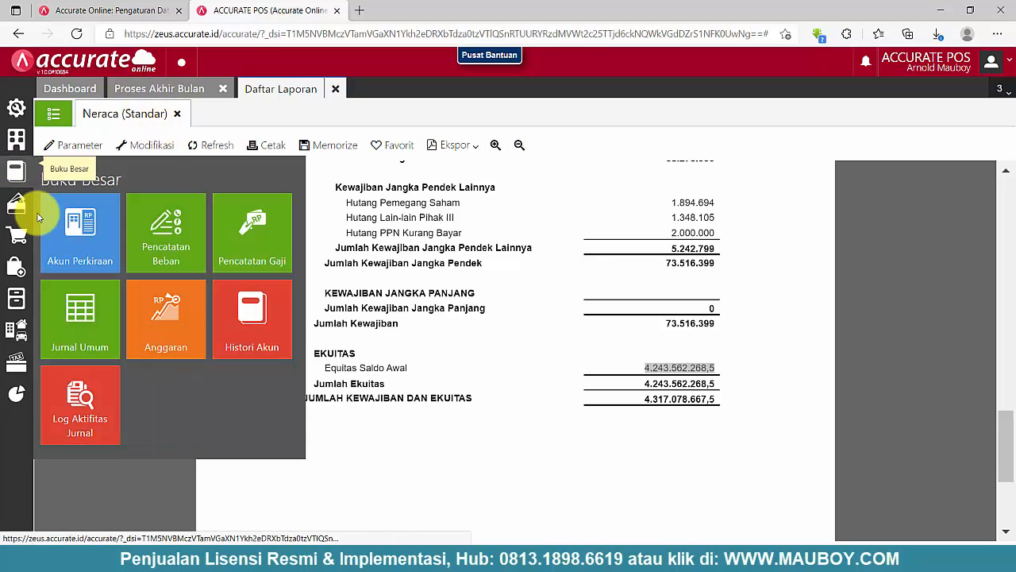
{"action": "left_click", "coordinate": [83, 238]}
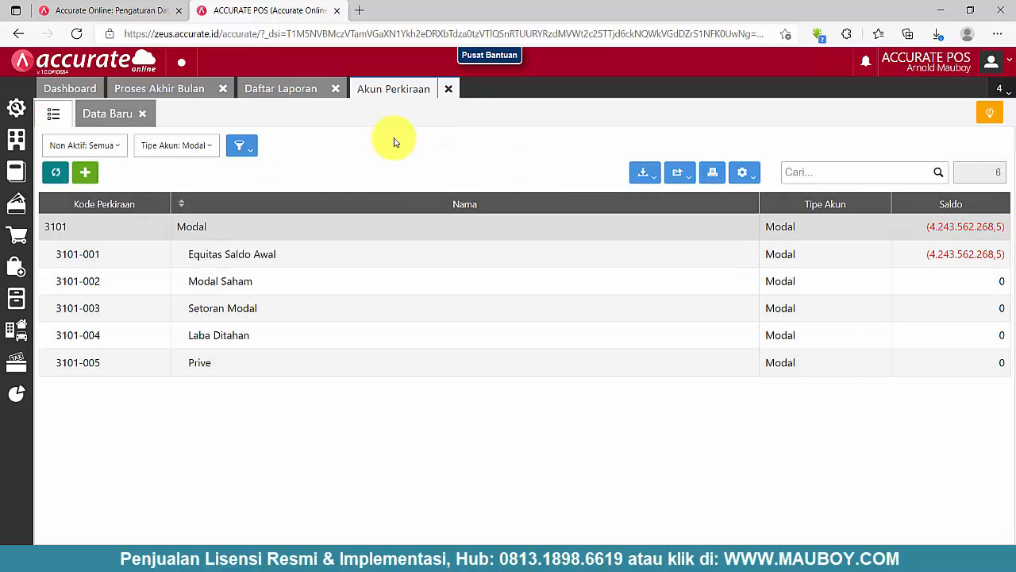
{"action": "left_click", "coordinate": [292, 88]}
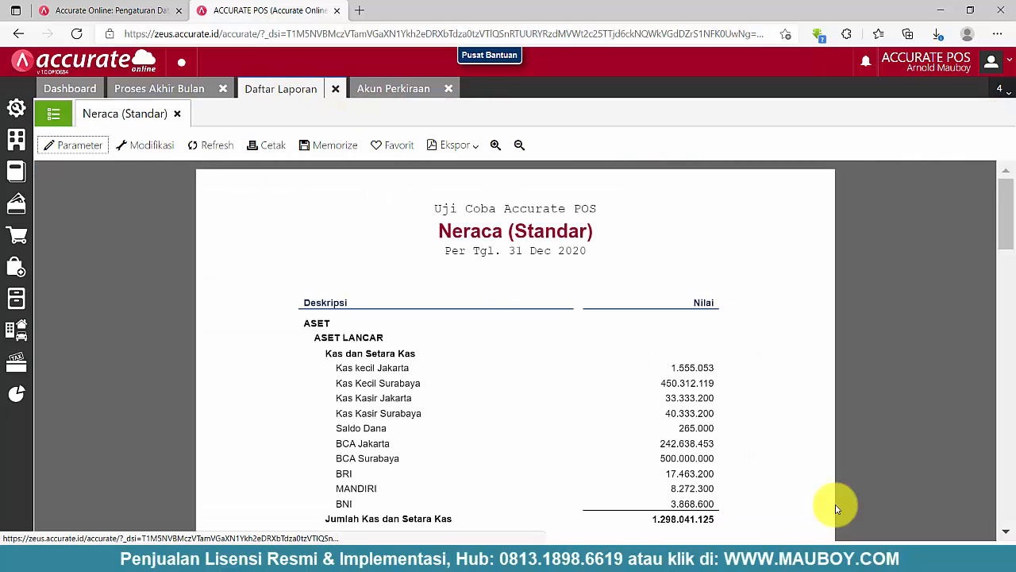
{"action": "scroll", "coordinate": [797, 448], "scroll_direction": "down", "scroll_amount": 3}
{"action": "scroll", "coordinate": [797, 449], "scroll_direction": "down", "scroll_amount": 10}
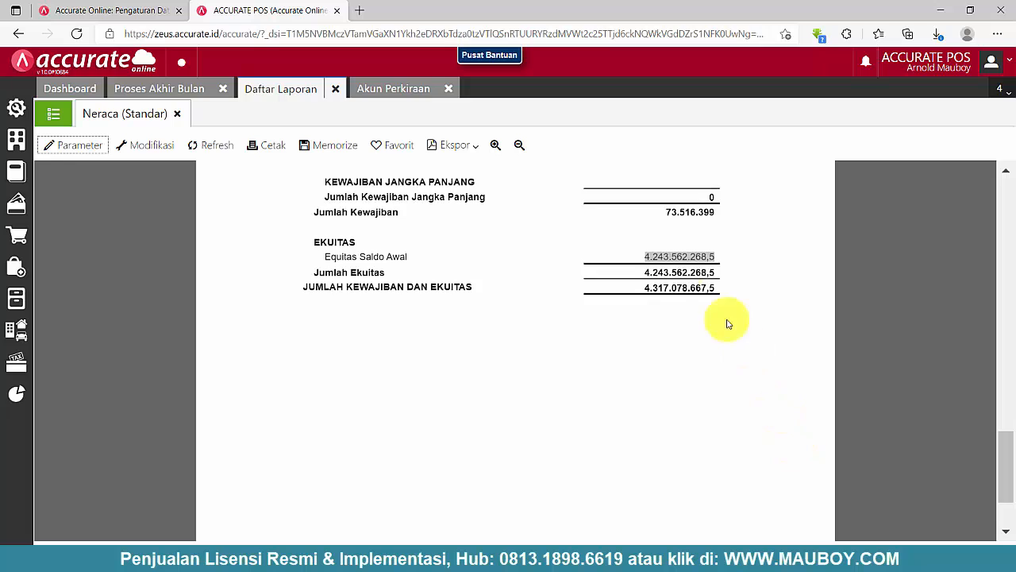
{"action": "left_click", "coordinate": [389, 91]}
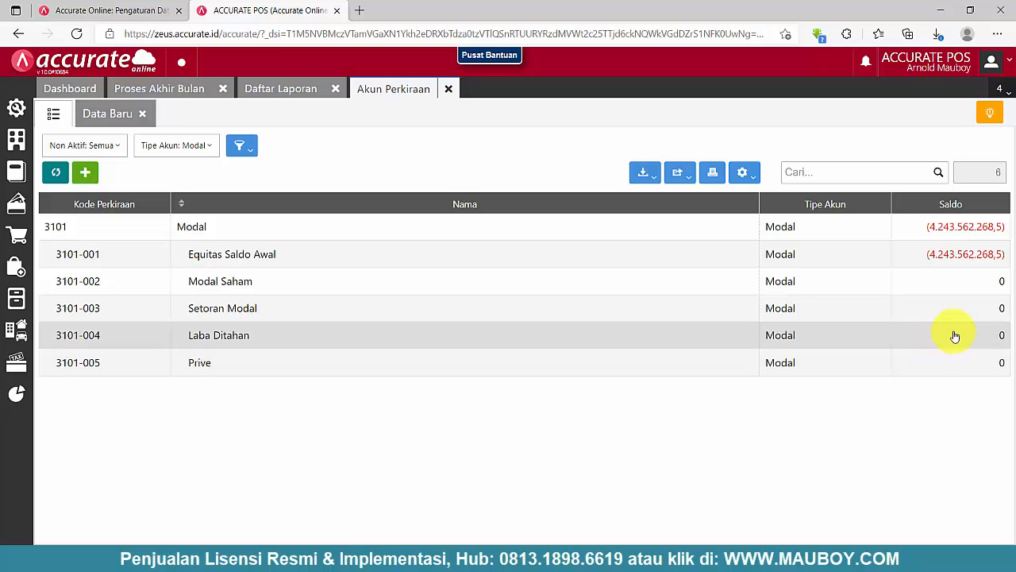
{"action": "left_click", "coordinate": [664, 559]}
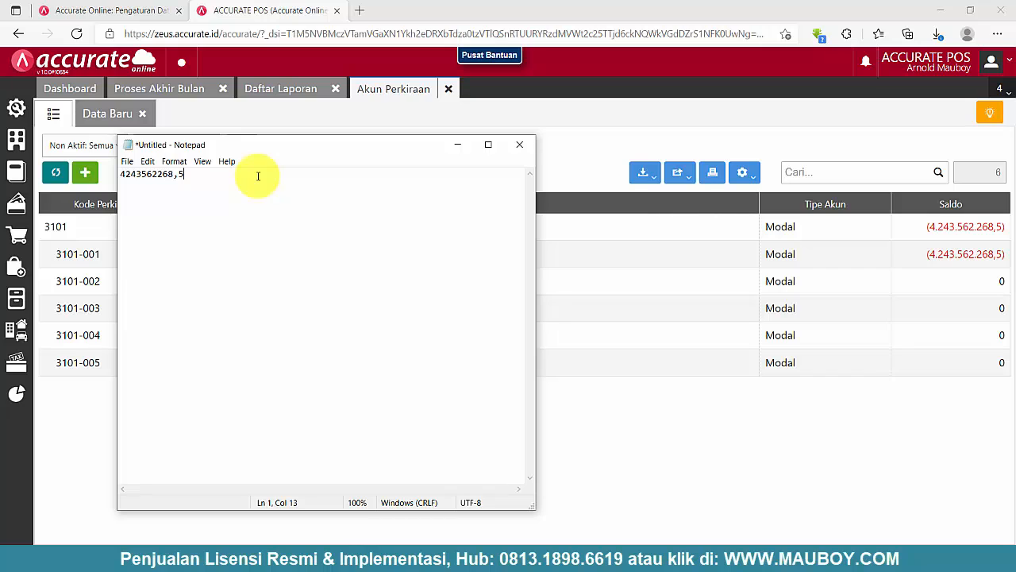
{"action": "left_click_drag", "start_coordinate": [204, 177], "coordinate": [52, 166]}
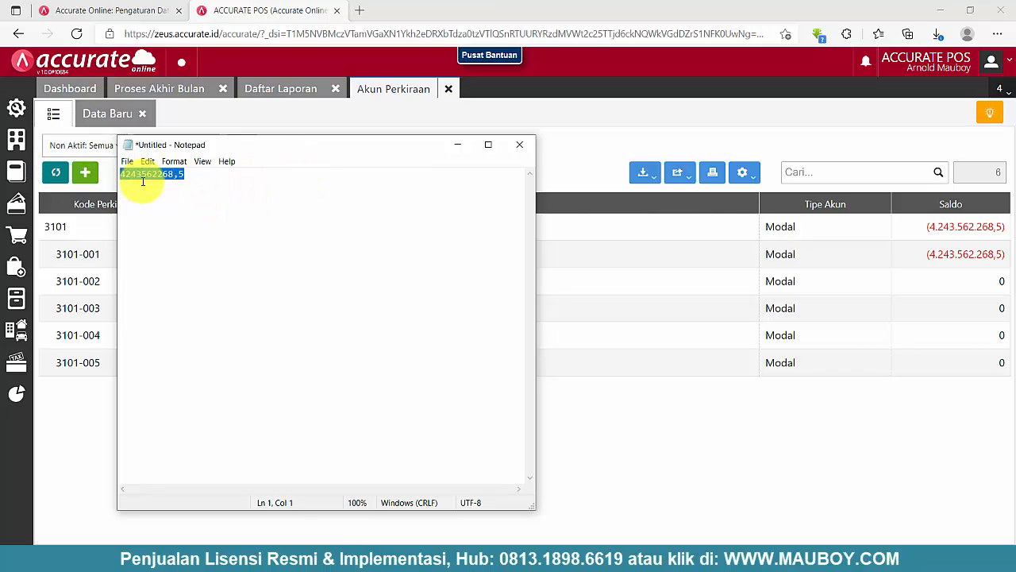
{"action": "right_click", "coordinate": [143, 182]}
{"action": "left_click", "coordinate": [170, 209]}
{"action": "left_click", "coordinate": [608, 139]}
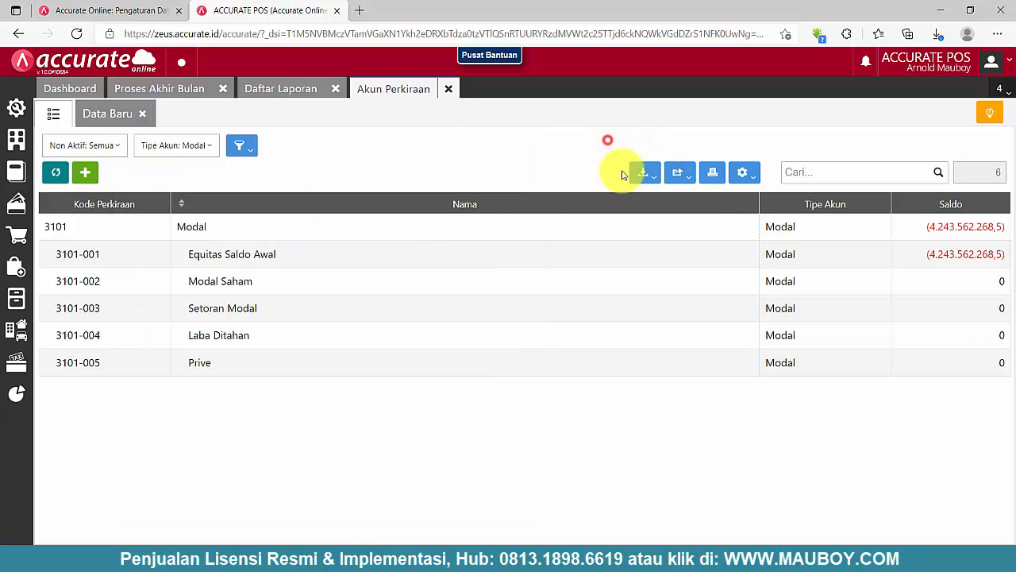
Step: Open account 3101-004 Laba Ditahan and set its opening balance value to 4.243.562.268,5
{"action": "left_click", "coordinate": [285, 340]}
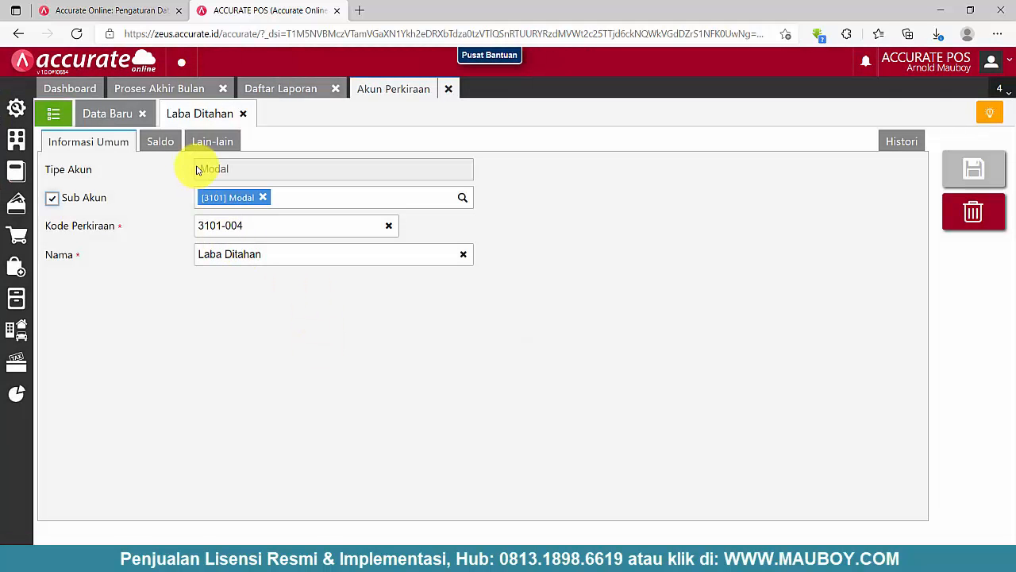
{"action": "left_click", "coordinate": [163, 143]}
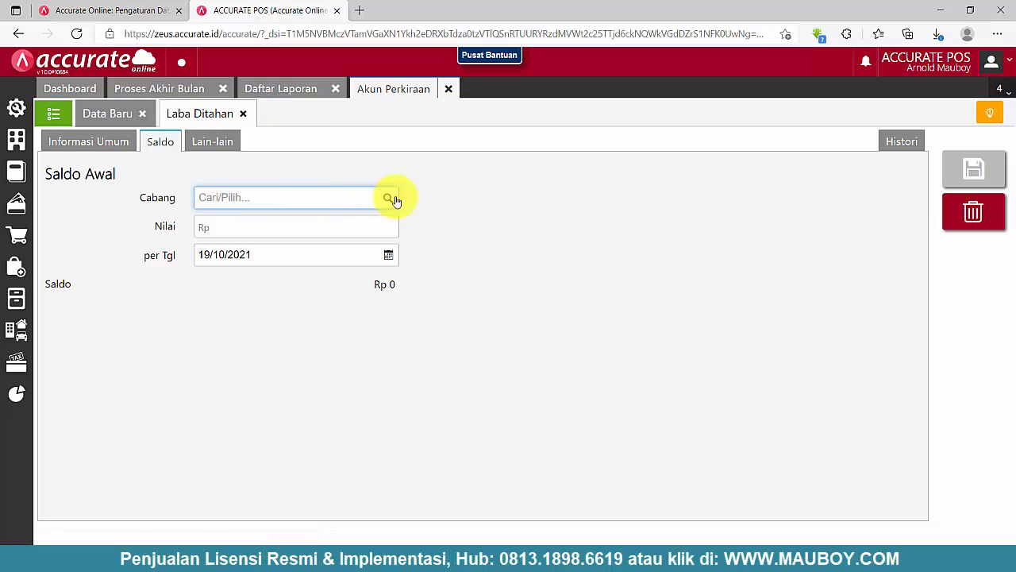
{"action": "left_click", "coordinate": [342, 226]}
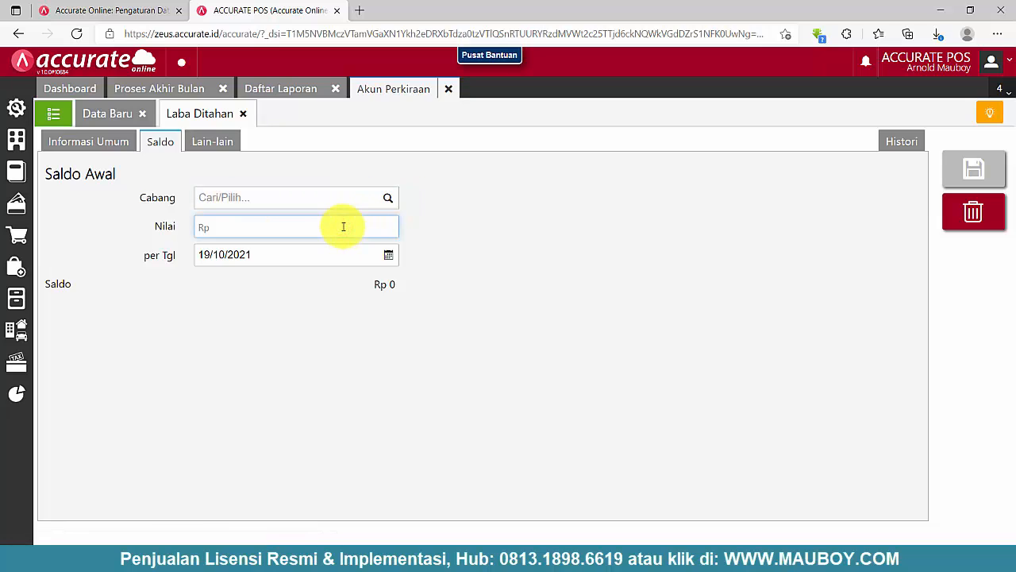
Step: Set the Laba Ditahan opening balance date to 31/12/2020
{"action": "left_click", "coordinate": [388, 255]}
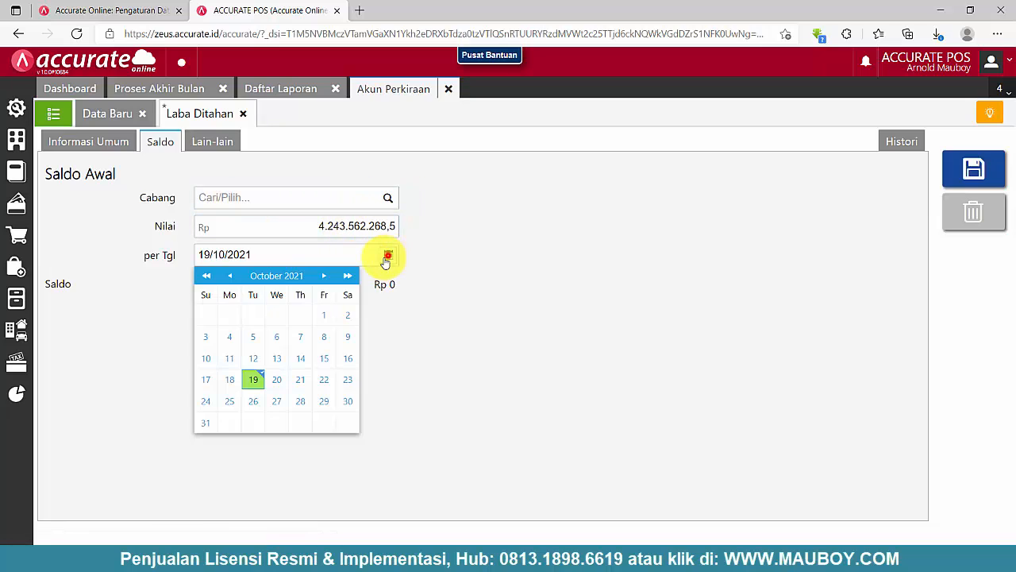
{"action": "left_click", "coordinate": [235, 274]}
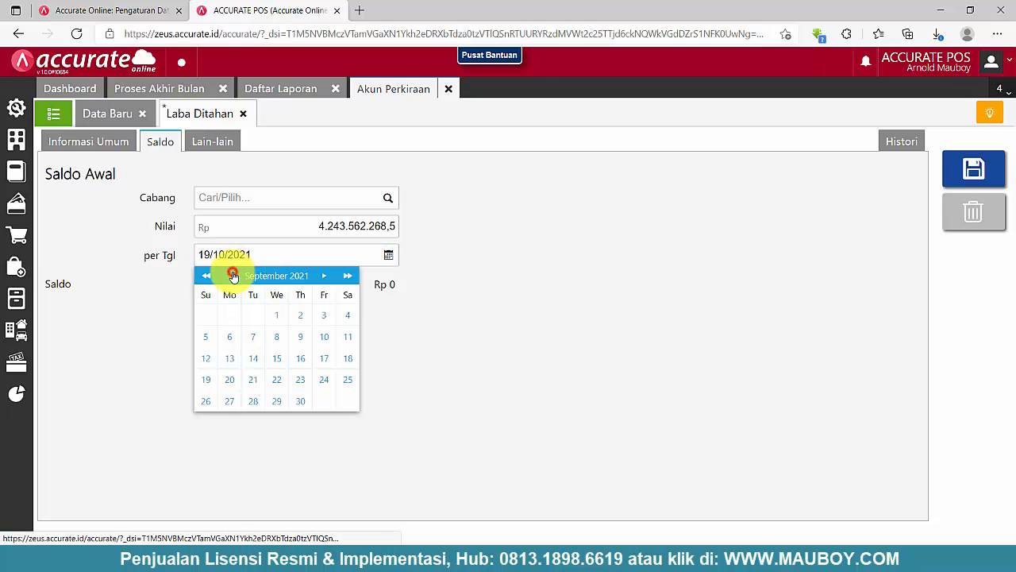
{"action": "left_click", "coordinate": [259, 277]}
{"action": "left_click", "coordinate": [214, 276]}
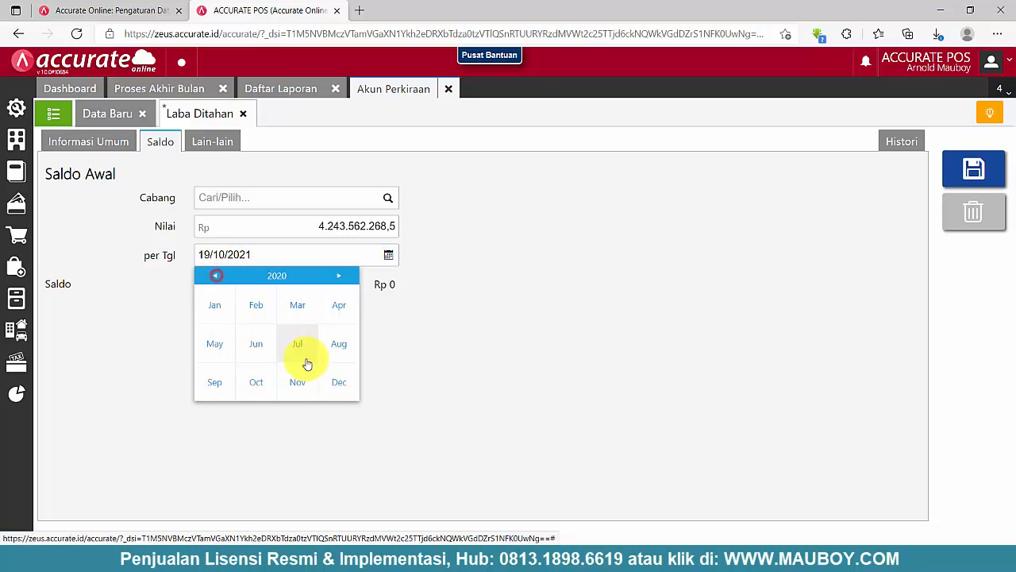
{"action": "left_click", "coordinate": [339, 382]}
{"action": "left_click", "coordinate": [299, 401]}
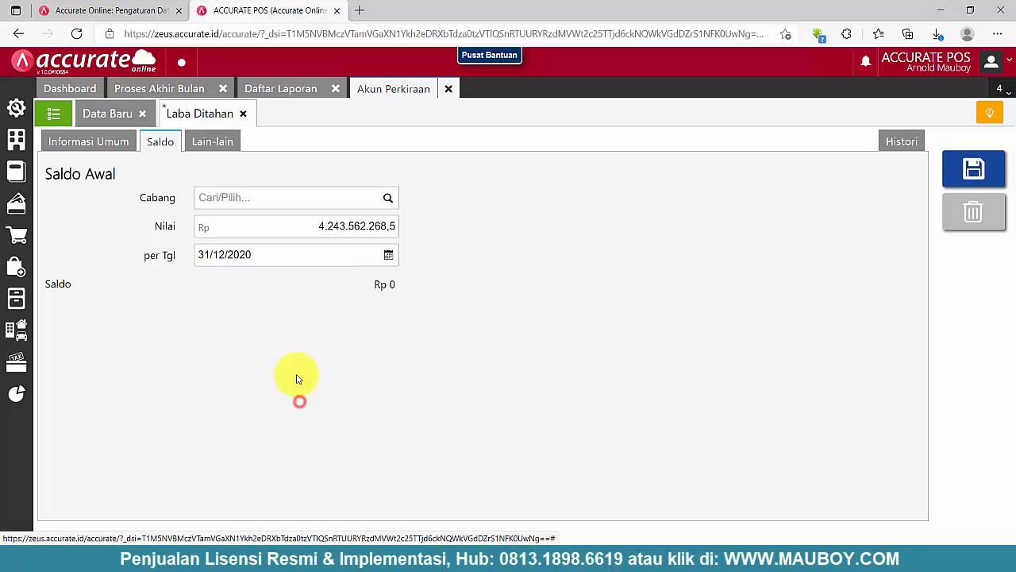
{"action": "left_click", "coordinate": [254, 254]}
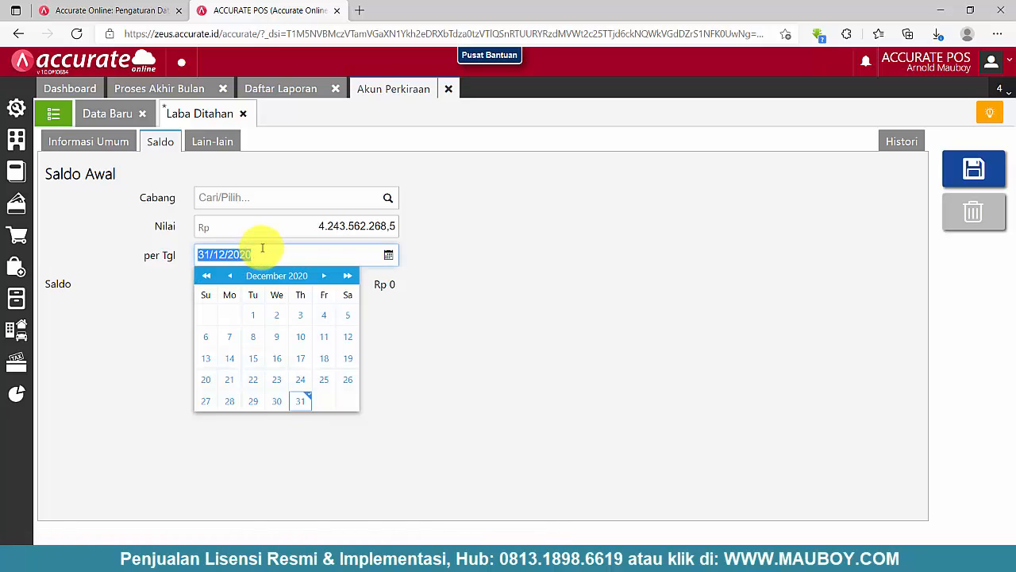
{"action": "left_click", "coordinate": [261, 227]}
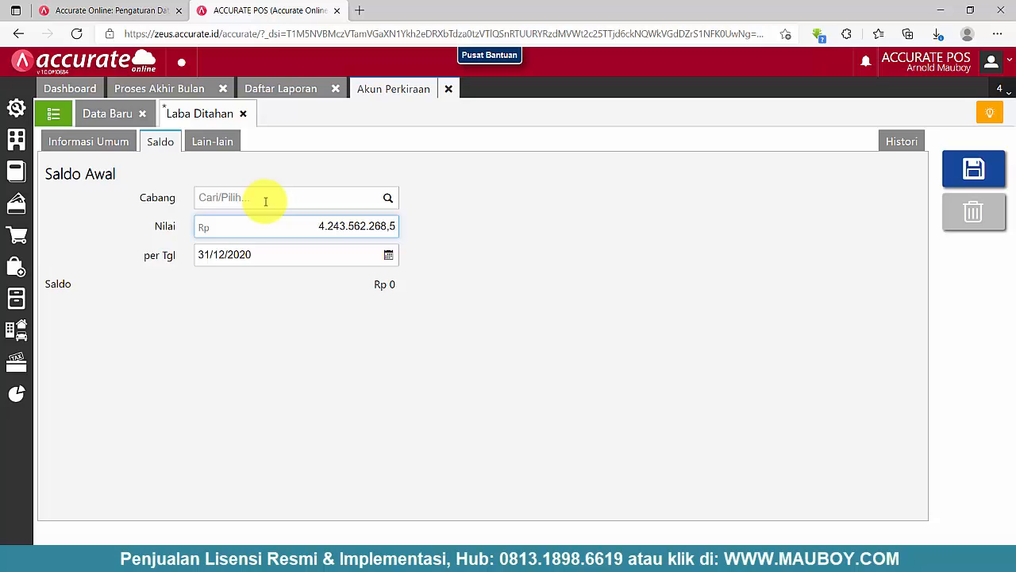
{"action": "left_click", "coordinate": [264, 255]}
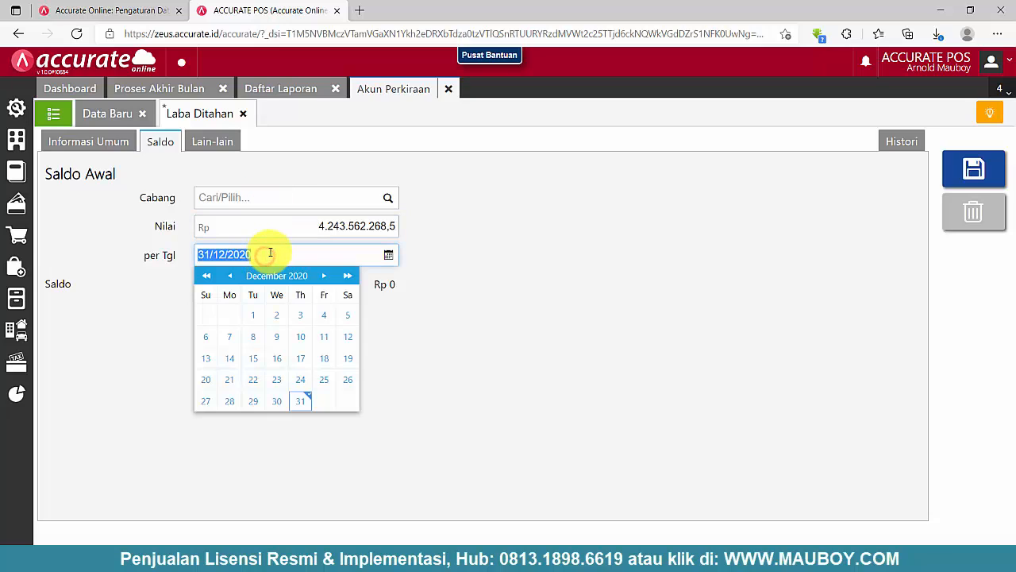
{"action": "left_click", "coordinate": [303, 403]}
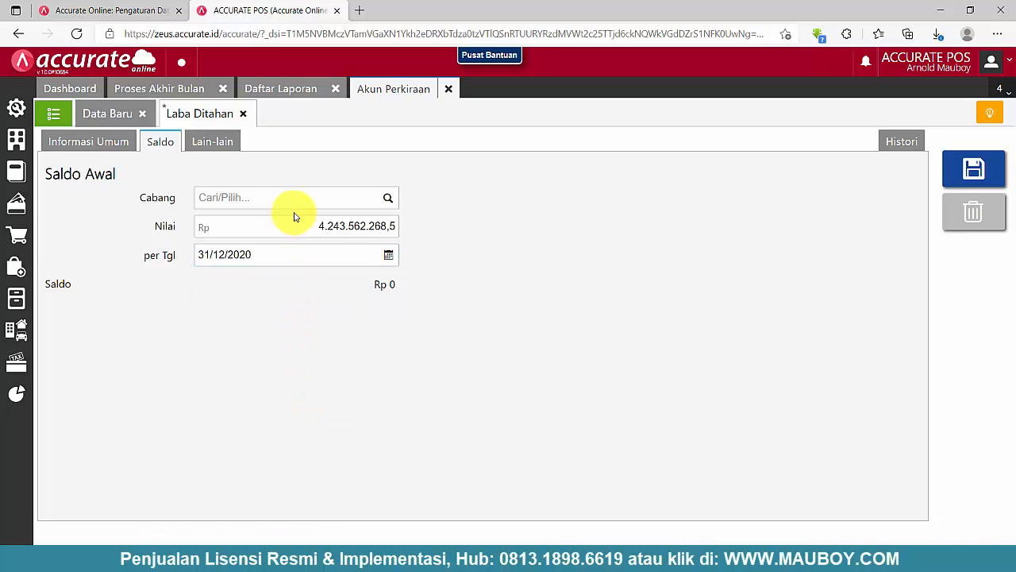
Step: Save the Laba Ditahan account, check the Modal balances in the account list and close the account module
{"action": "left_click", "coordinate": [986, 187]}
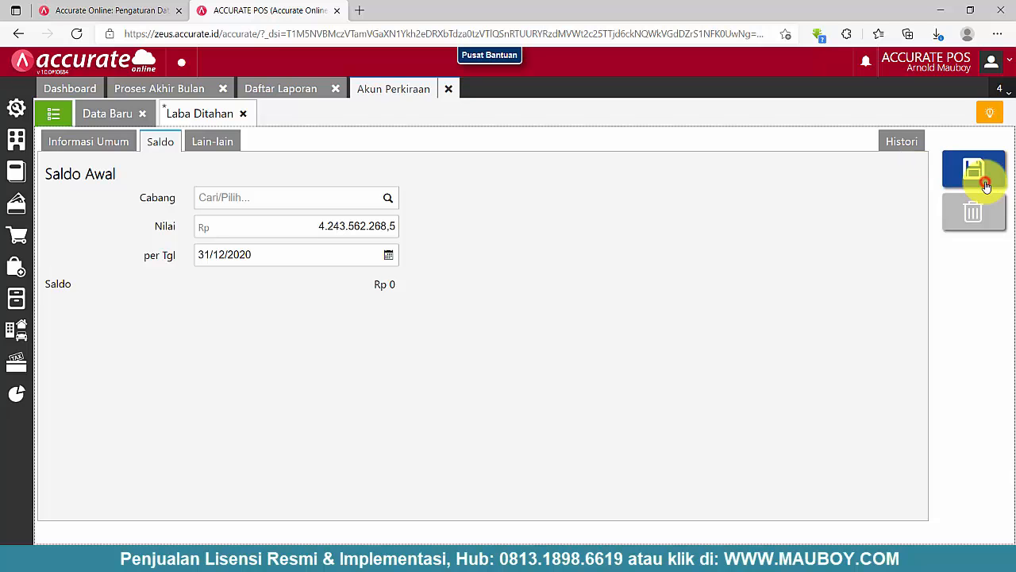
{"action": "left_click", "coordinate": [53, 114]}
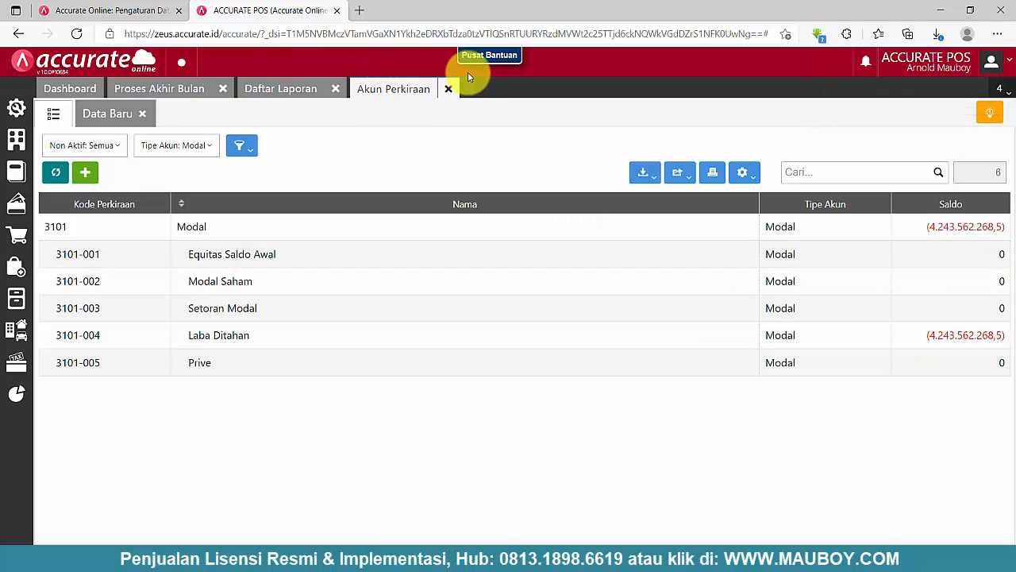
{"action": "left_click", "coordinate": [448, 89]}
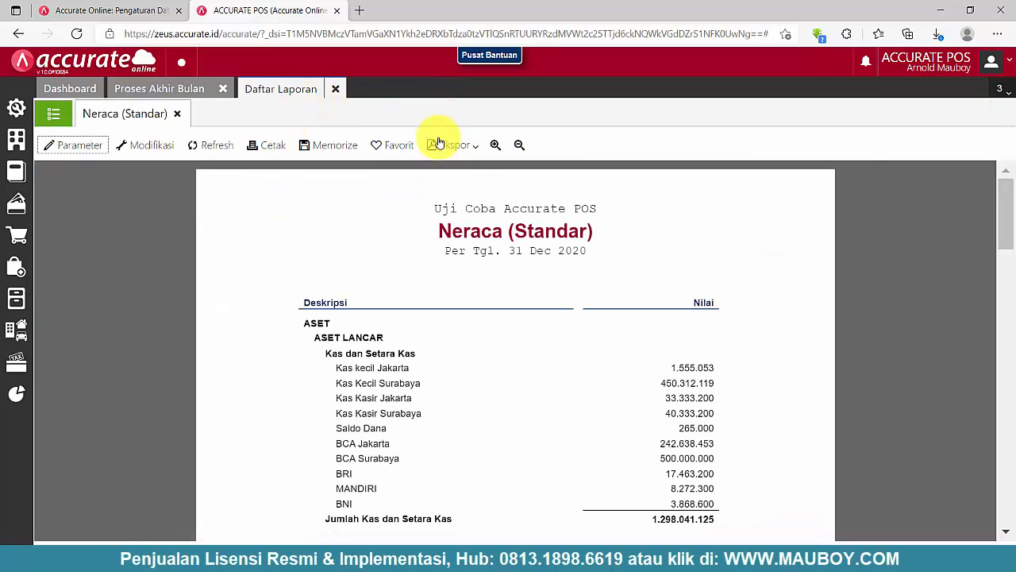
Step: Close the outdated Neraca report and display a new Neraca (Standar) as of 31/12/2020, enlarged for reading
{"action": "left_click", "coordinate": [176, 115]}
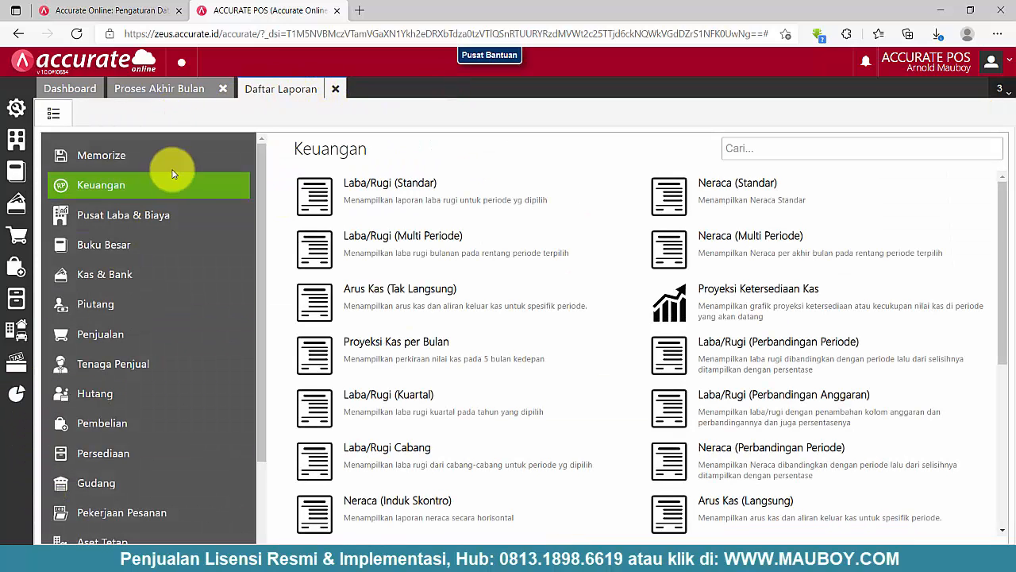
{"action": "left_click", "coordinate": [748, 200]}
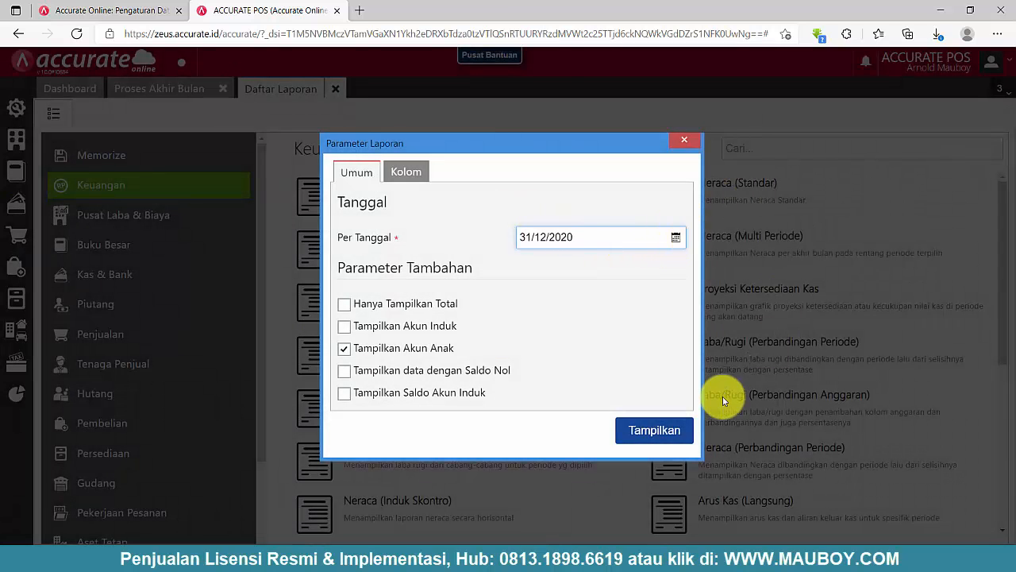
{"action": "left_click", "coordinate": [672, 428]}
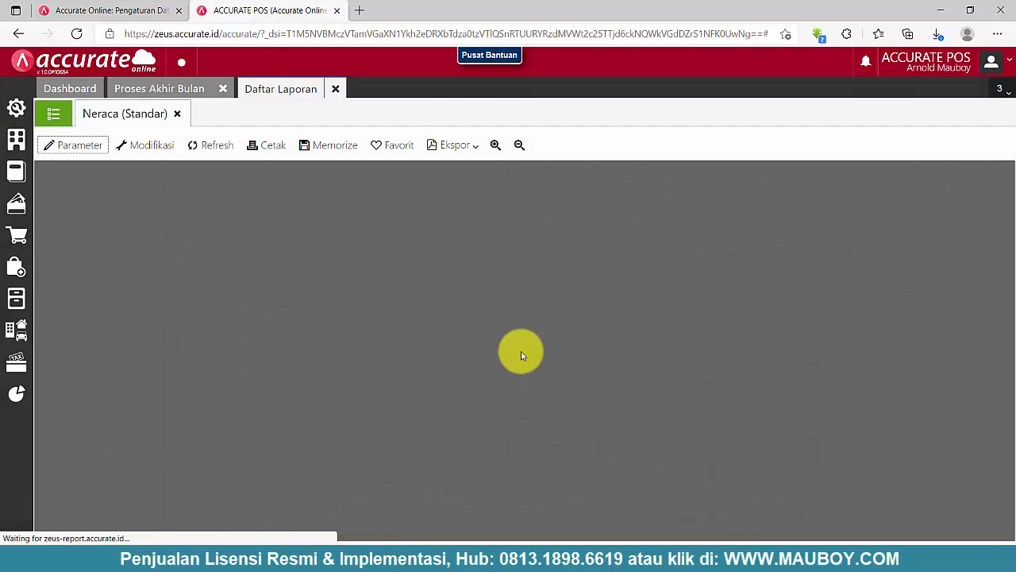
{"action": "left_click", "coordinate": [495, 145]}
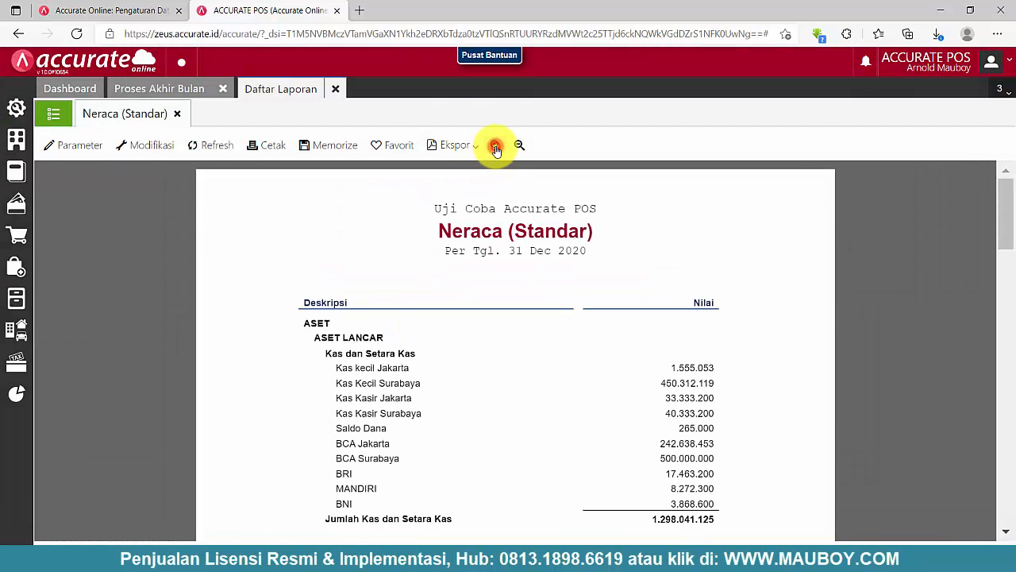
{"action": "left_click", "coordinate": [495, 145]}
Step: Examine the current assets, fixed asset historical values and accumulated depreciation in the Neraca report
{"action": "scroll", "coordinate": [537, 328], "scroll_direction": "down", "scroll_amount": 2}
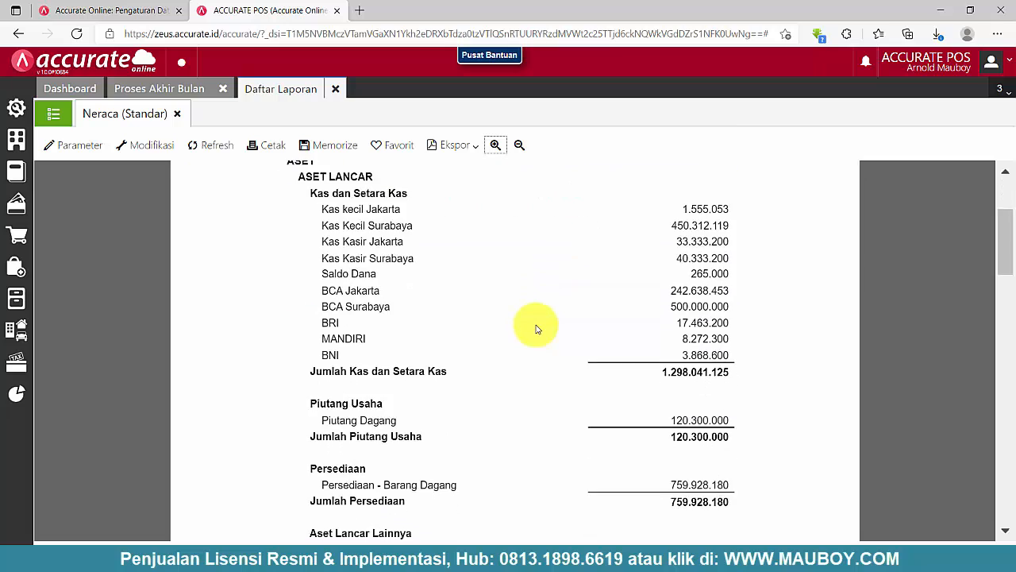
{"action": "scroll", "coordinate": [537, 328], "scroll_direction": "down", "scroll_amount": 2}
{"action": "scroll", "coordinate": [535, 329], "scroll_direction": "up", "scroll_amount": 2}
{"action": "scroll", "coordinate": [520, 282], "scroll_direction": "down", "scroll_amount": 2}
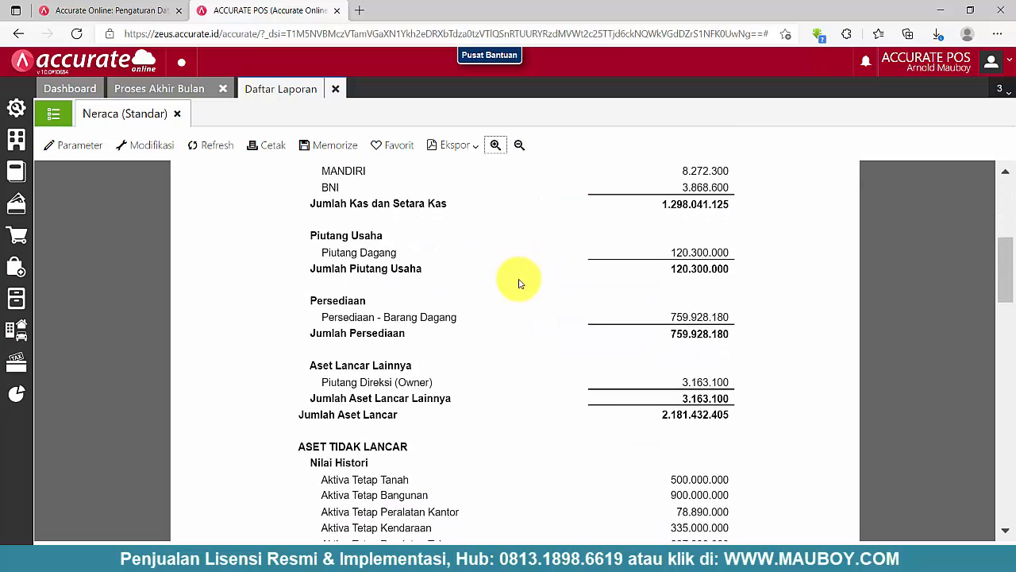
{"action": "scroll", "coordinate": [517, 294], "scroll_direction": "down", "scroll_amount": 1}
{"action": "scroll", "coordinate": [554, 336], "scroll_direction": "down", "scroll_amount": 2}
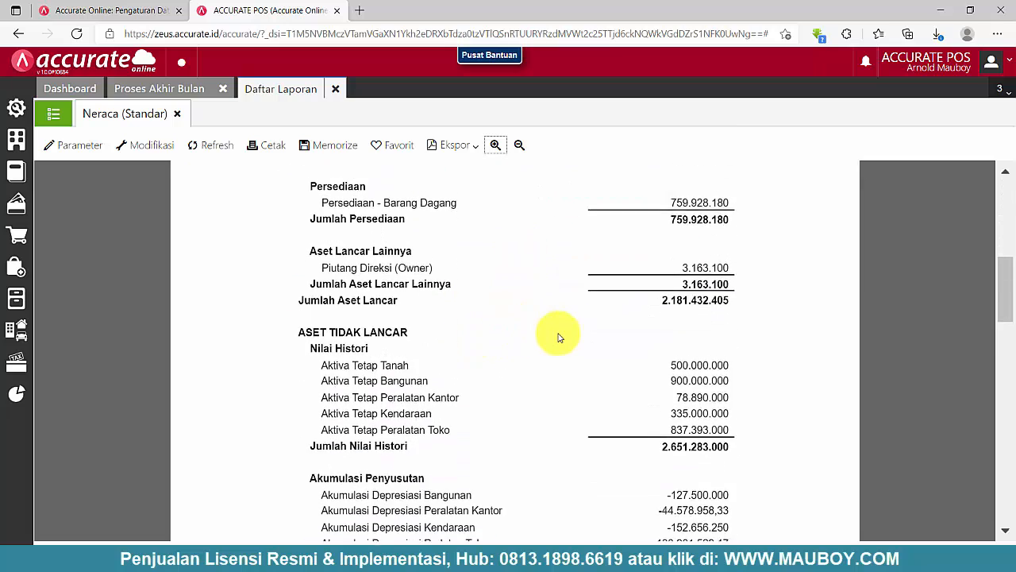
{"action": "left_click_drag", "start_coordinate": [424, 308], "coordinate": [748, 374]}
{"action": "left_click", "coordinate": [780, 367]}
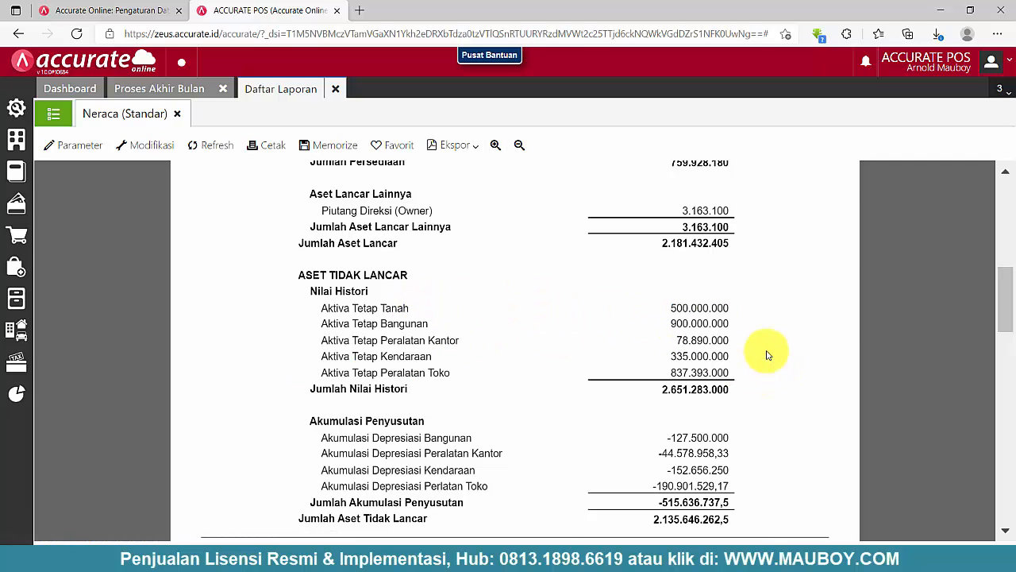
Step: Review the fixed asset historical values, accumulated depreciation and total assets in the Neraca report
{"action": "scroll", "coordinate": [767, 355], "scroll_direction": "down", "scroll_amount": 1}
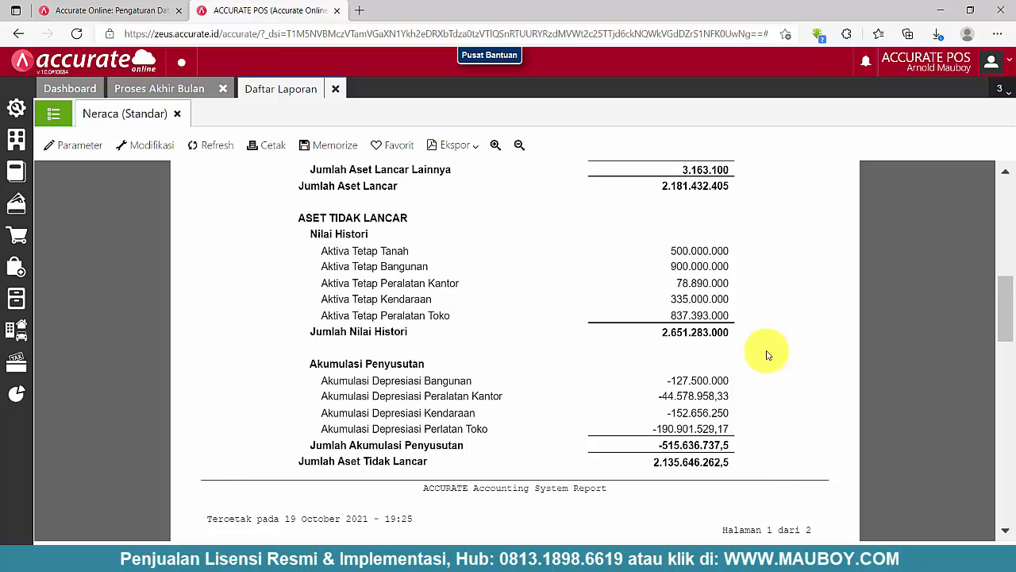
{"action": "scroll", "coordinate": [765, 352], "scroll_direction": "up", "scroll_amount": 1}
{"action": "scroll", "coordinate": [754, 355], "scroll_direction": "down", "scroll_amount": 1}
{"action": "left_click_drag", "start_coordinate": [641, 376], "coordinate": [790, 404]}
{"action": "left_click", "coordinate": [790, 404]}
{"action": "scroll", "coordinate": [792, 405], "scroll_direction": "down", "scroll_amount": 6}
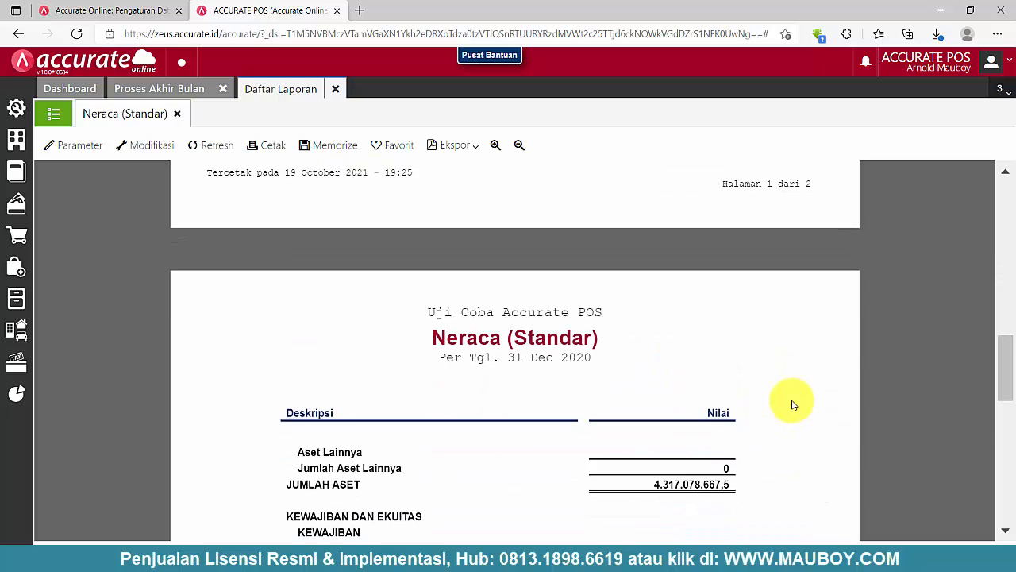
Step: Examine the trade payables, other short-term liabilities and Laba Ditahan equity in the Neraca report
{"action": "scroll", "coordinate": [690, 366], "scroll_direction": "down", "scroll_amount": 4}
{"action": "left_click_drag", "start_coordinate": [624, 351], "coordinate": [732, 356]}
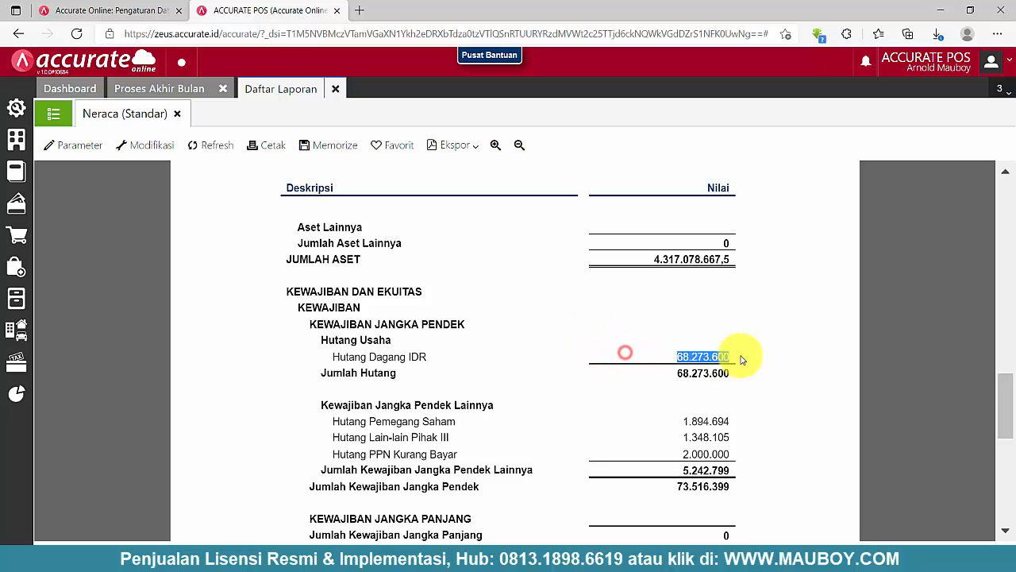
{"action": "scroll", "coordinate": [626, 316], "scroll_direction": "down", "scroll_amount": 2}
{"action": "left_click", "coordinate": [644, 291]}
{"action": "left_click_drag", "start_coordinate": [665, 302], "coordinate": [778, 338]}
{"action": "left_click", "coordinate": [805, 336]}
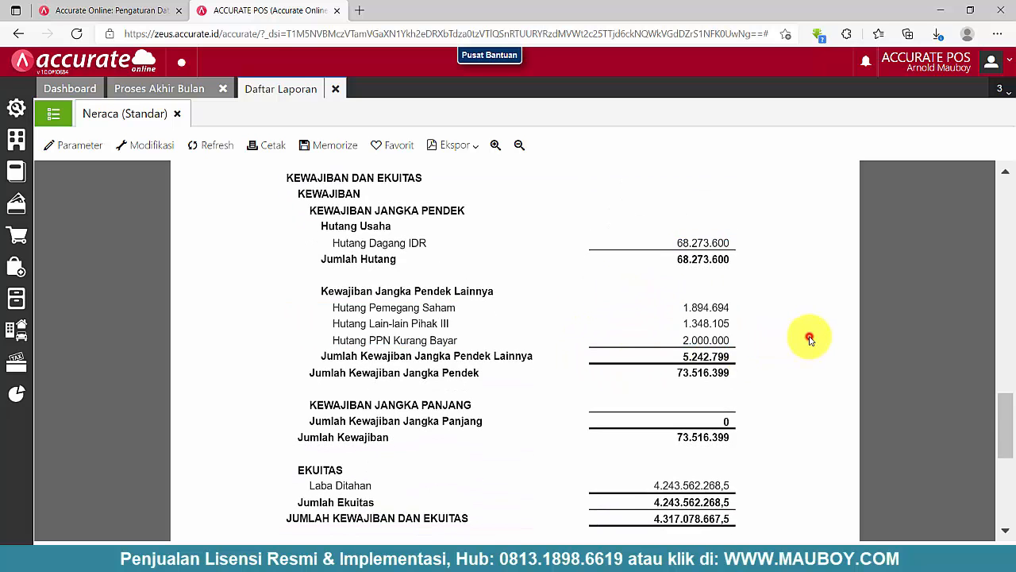
{"action": "scroll", "coordinate": [809, 338], "scroll_direction": "down", "scroll_amount": 2}
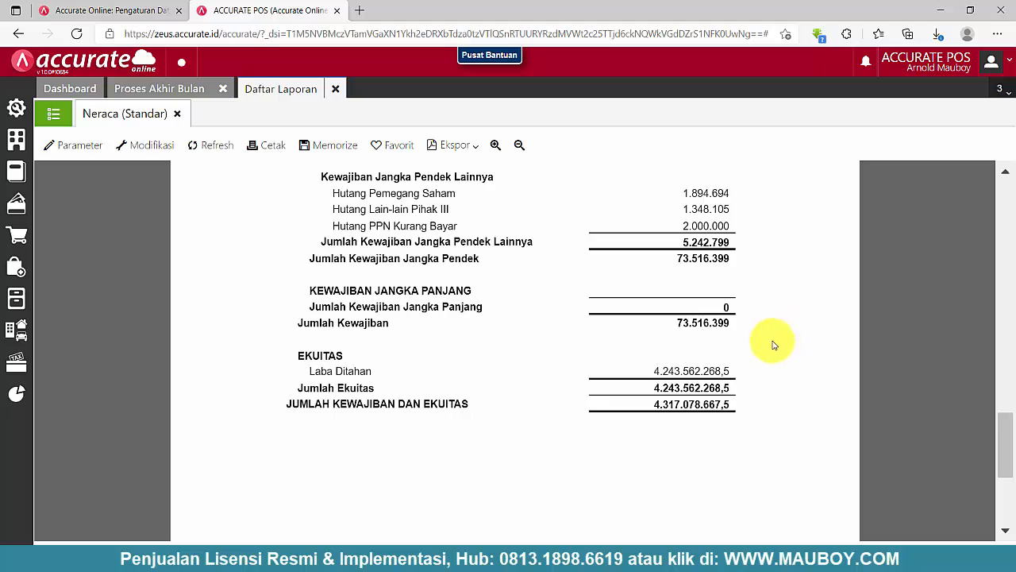
{"action": "left_click_drag", "start_coordinate": [652, 370], "coordinate": [751, 370]}
{"action": "left_click", "coordinate": [785, 359]}
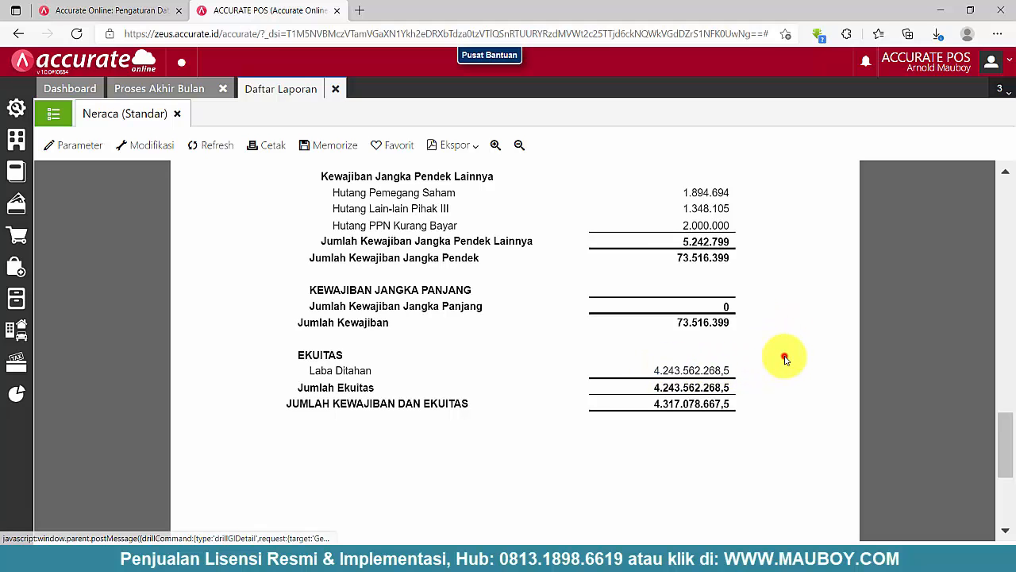
{"action": "scroll", "coordinate": [786, 360], "scroll_direction": "up", "scroll_amount": 20}
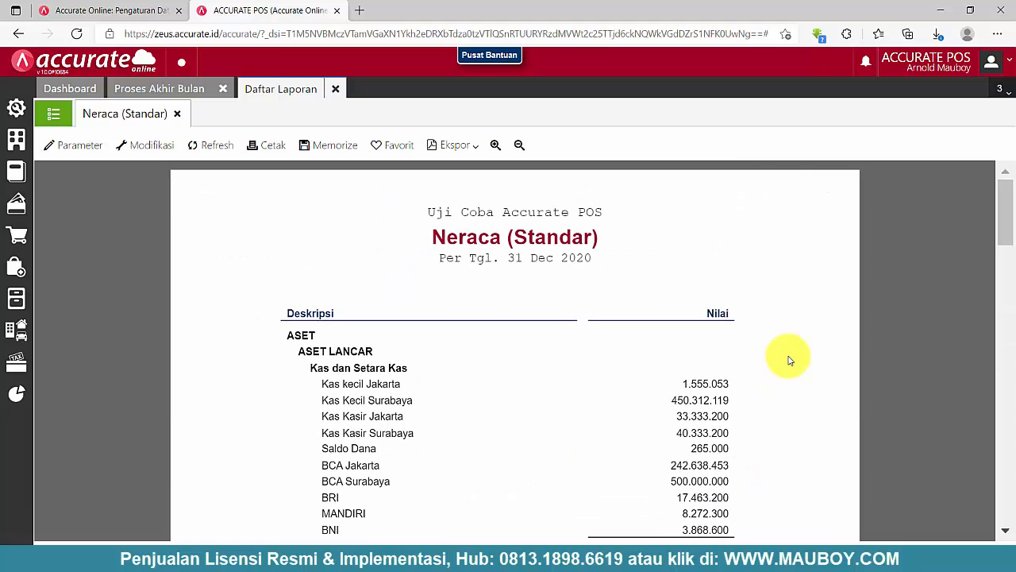
Step: Close the Neraca report, the Daftar Laporan module and the Proses Akhir Bulan module so only the Dashboard is open
{"action": "left_click", "coordinate": [177, 114]}
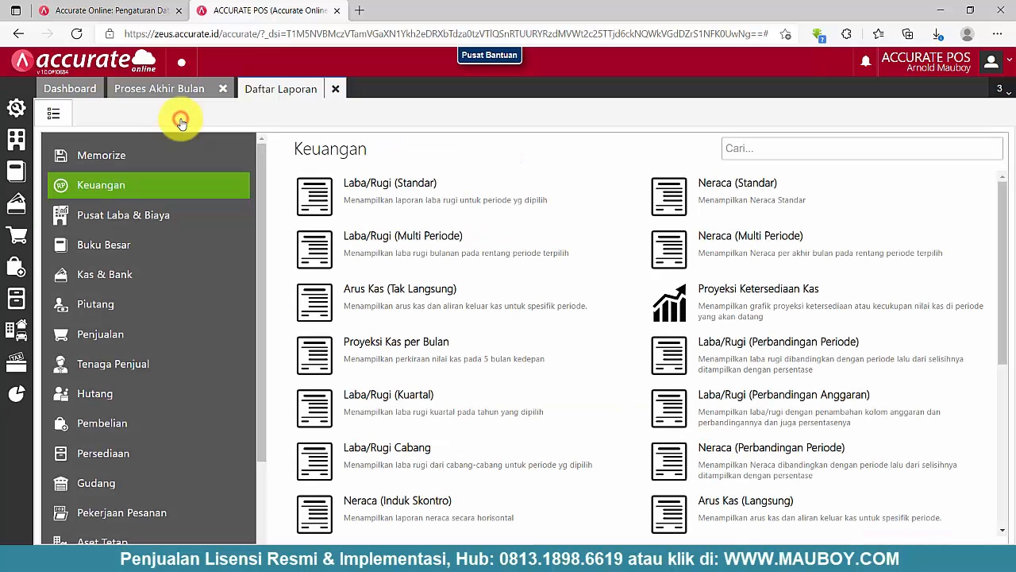
{"action": "left_click", "coordinate": [335, 90]}
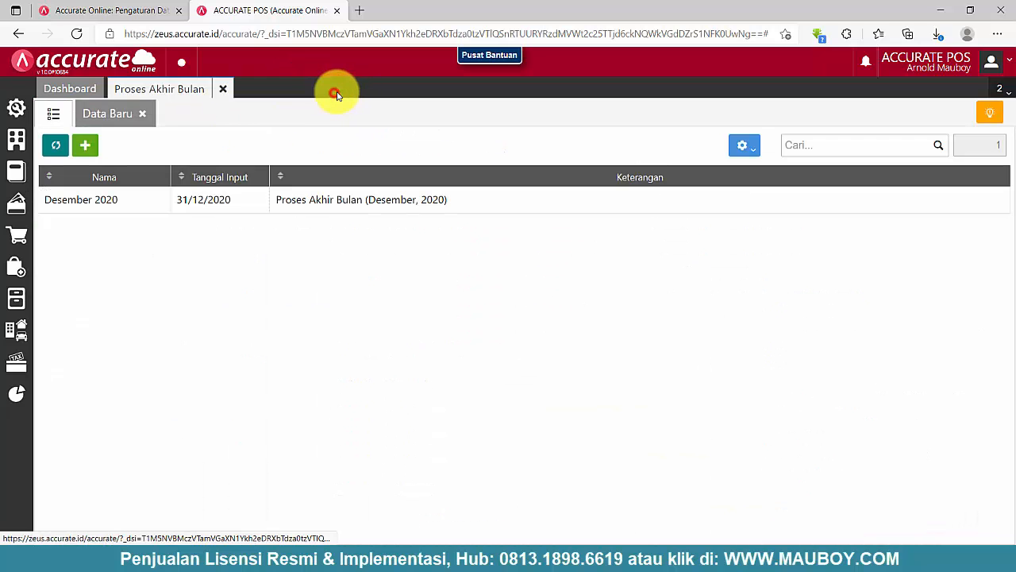
{"action": "left_click", "coordinate": [226, 91]}
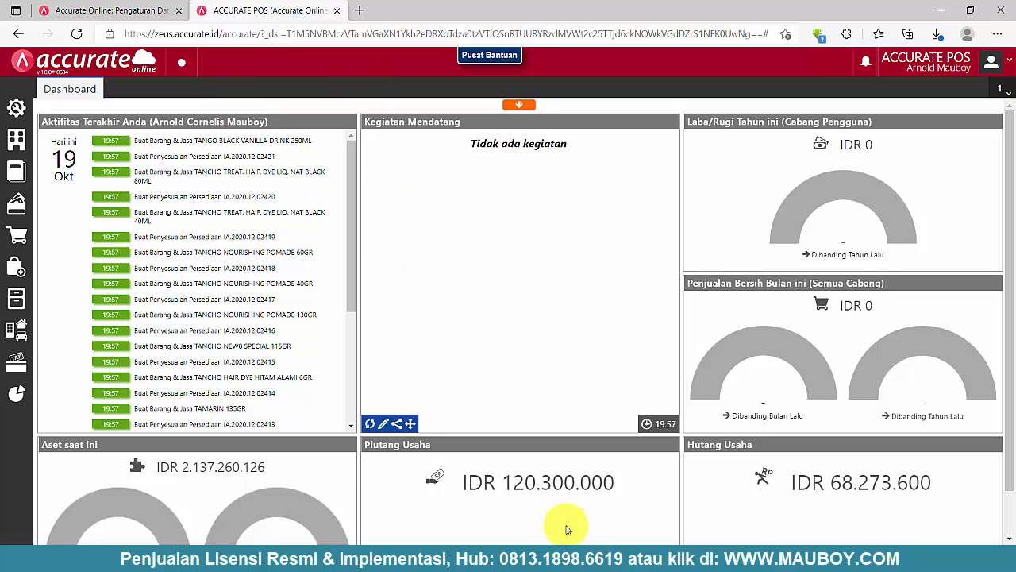
Step: Switch to File Explorer to view the workbooks in the data excel folder and return to the Accurate Online dashboard
{"action": "left_click", "coordinate": [505, 564]}
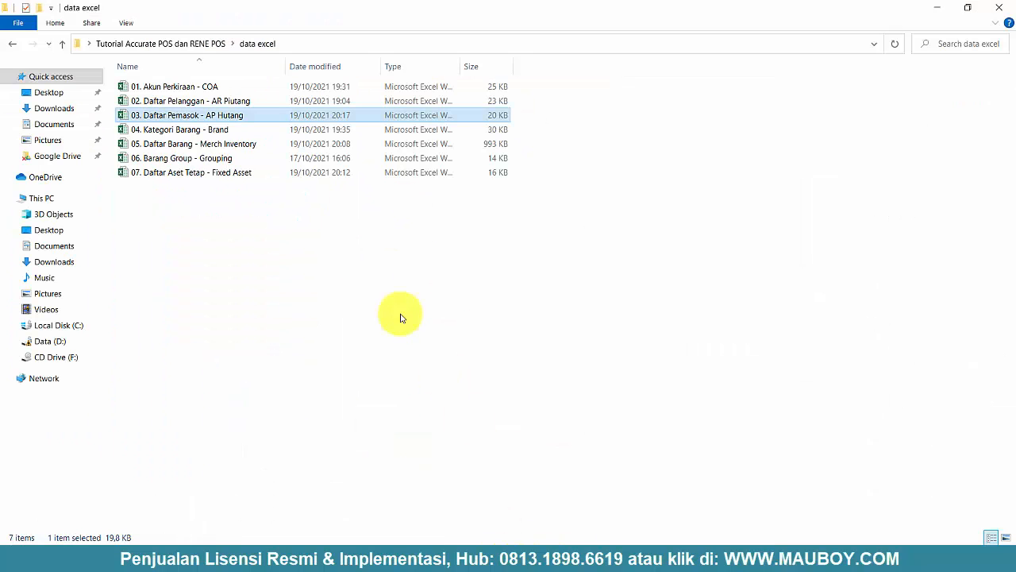
{"action": "left_click", "coordinate": [936, 8]}
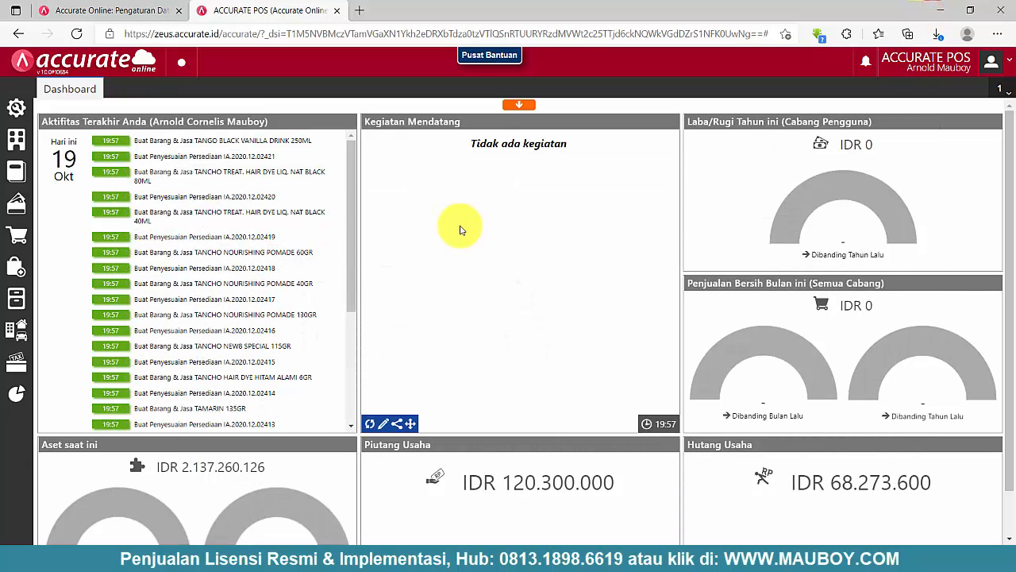